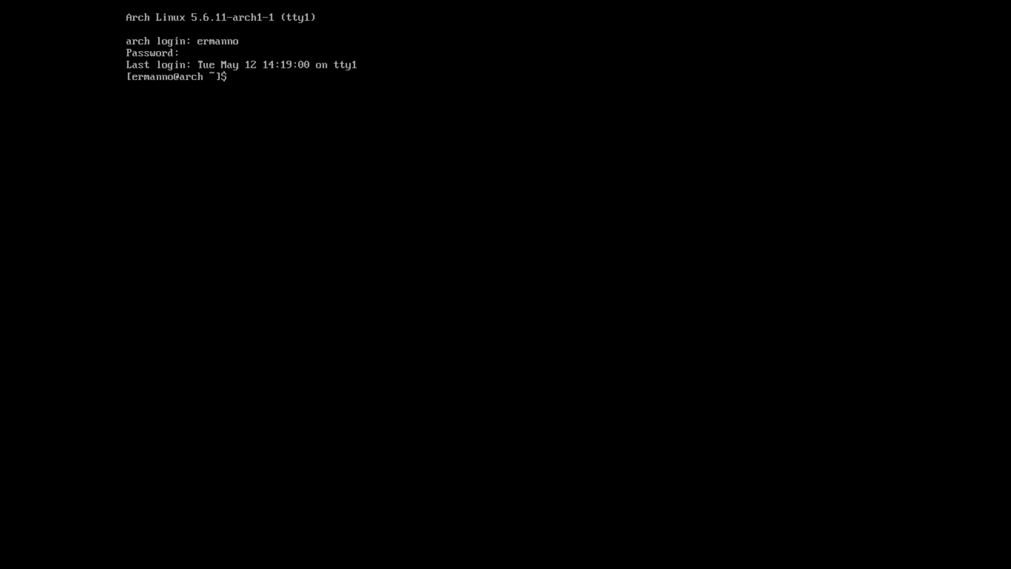
# Step: Sync the package databases with sudo pacman -Syy reflector, declining to reinstall reflector
pyautogui.write('-Syy reflector')
pyautogui.press('Return')
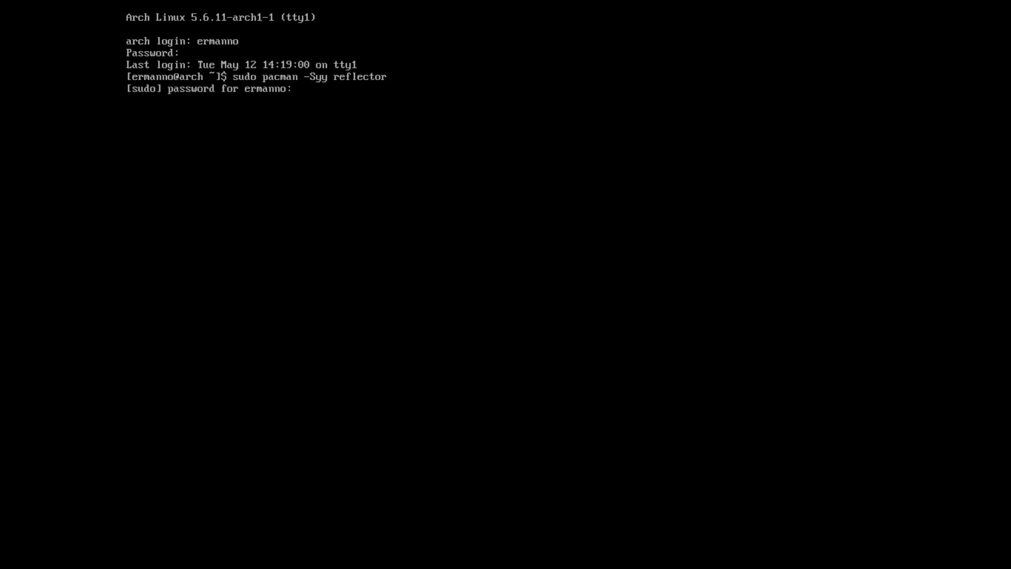
pyautogui.press('Return')
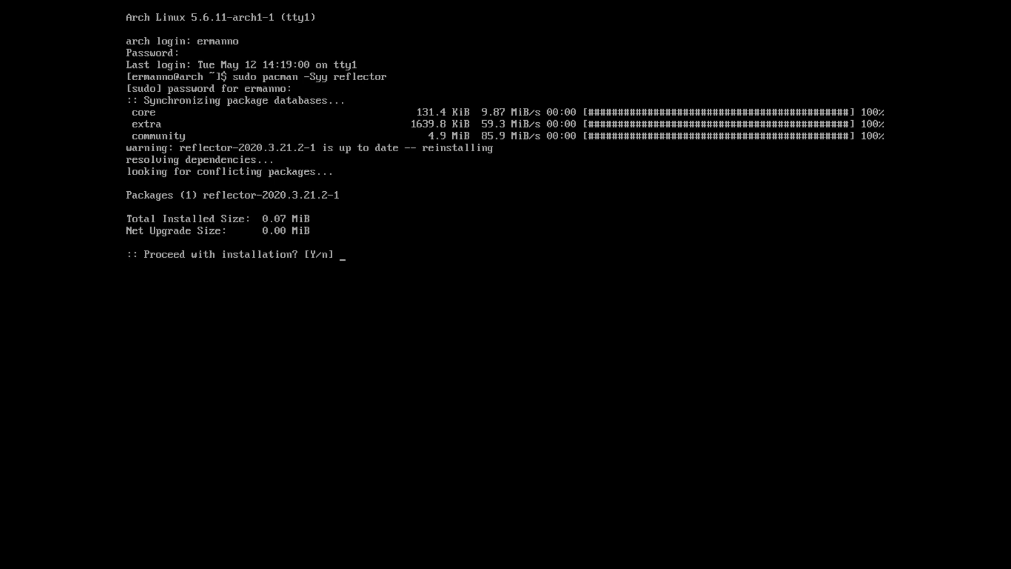
pyautogui.write('n')
pyautogui.press('Return')
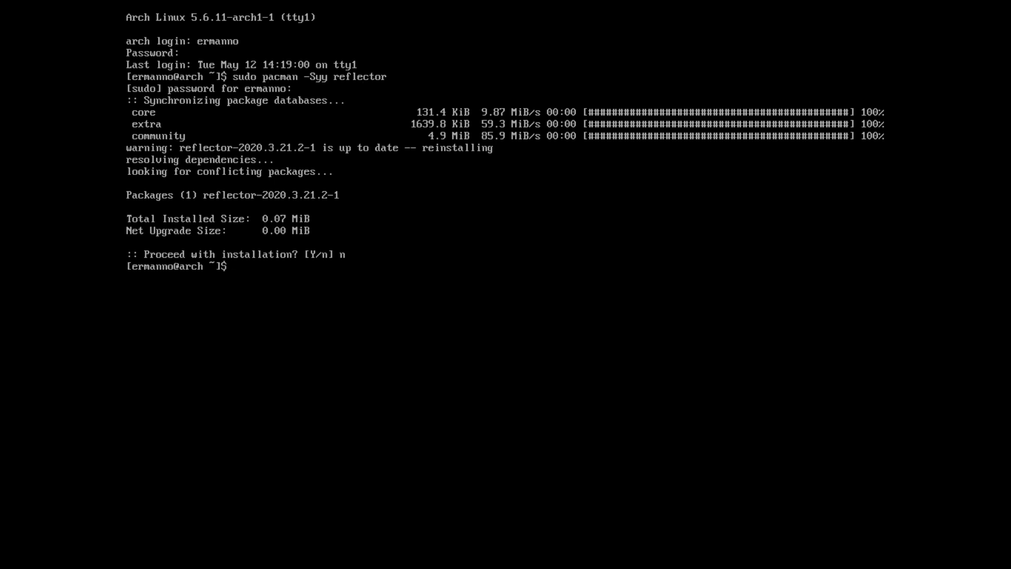
# Step: Save the six fastest-rated Switzerland mirrors to /etc/pacman.d/mirrorlist with reflector
pyautogui.write('sudo reflector -c Switzerland')
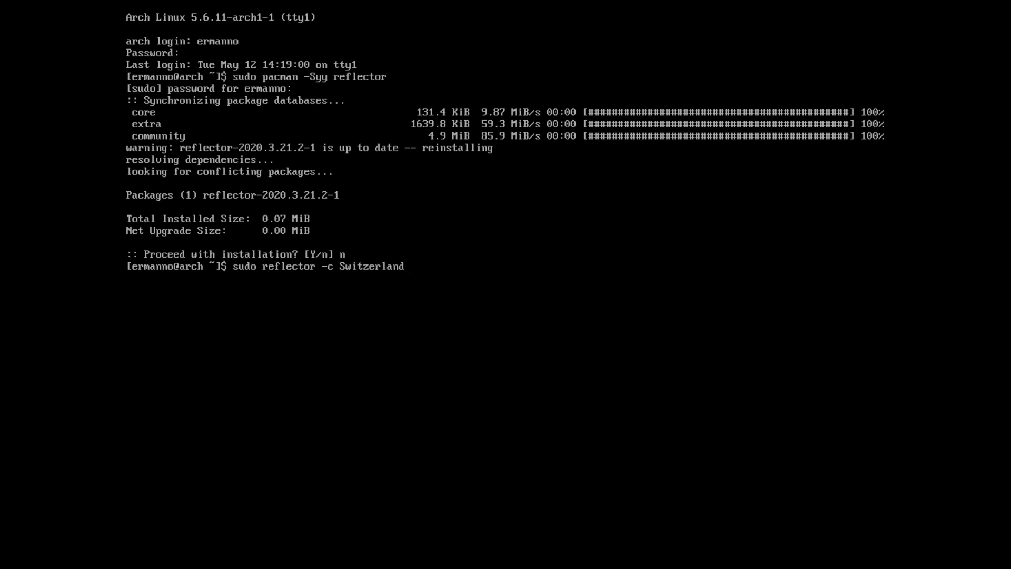
pyautogui.write(' -a 6 --sort rate --save /etc/pacman.d/')
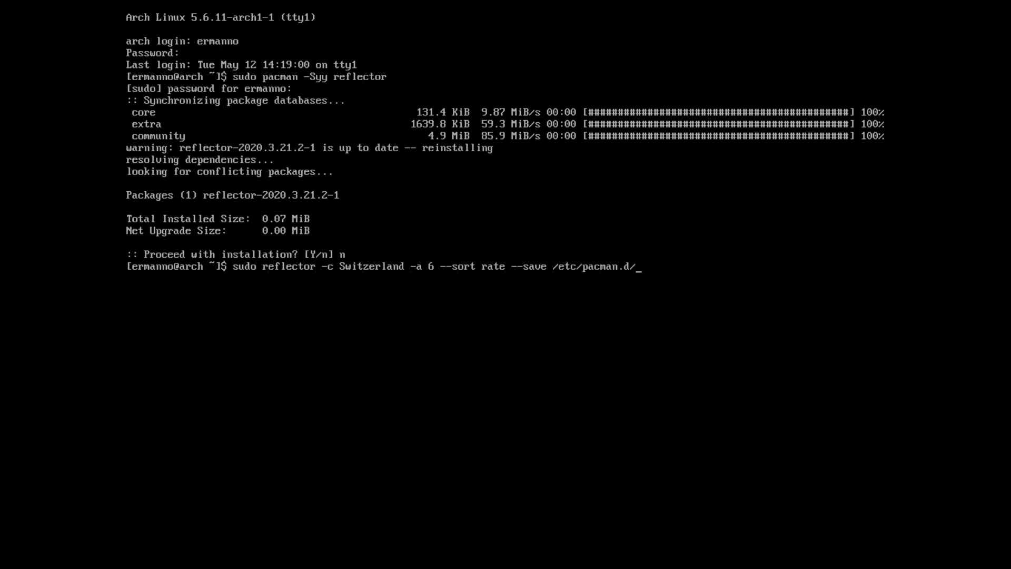
pyautogui.write('m')
pyautogui.press('Tab')
pyautogui.press('Return')
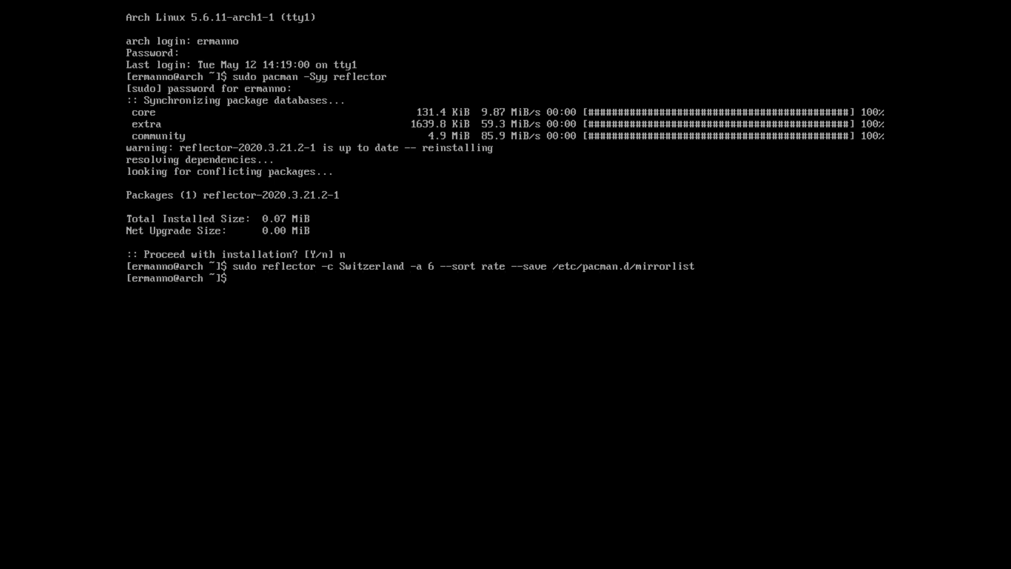
# Step: Force a resync of the package databases with sudo pacman -Syyy and clear the console
pyautogui.write('sudo pacman -Syyy')
pyautogui.press('Return')
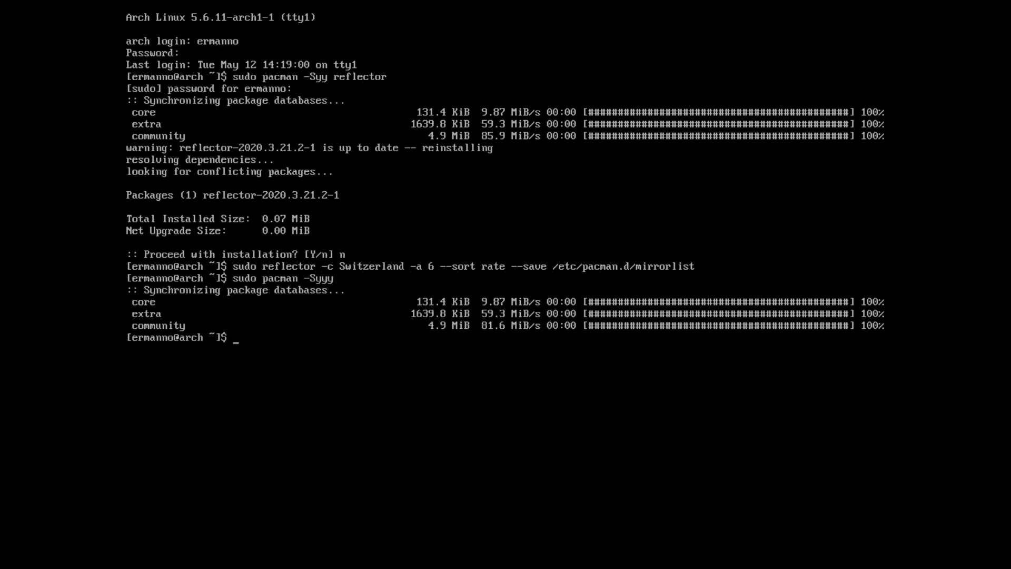
pyautogui.hotkey('ctrl', 'l')
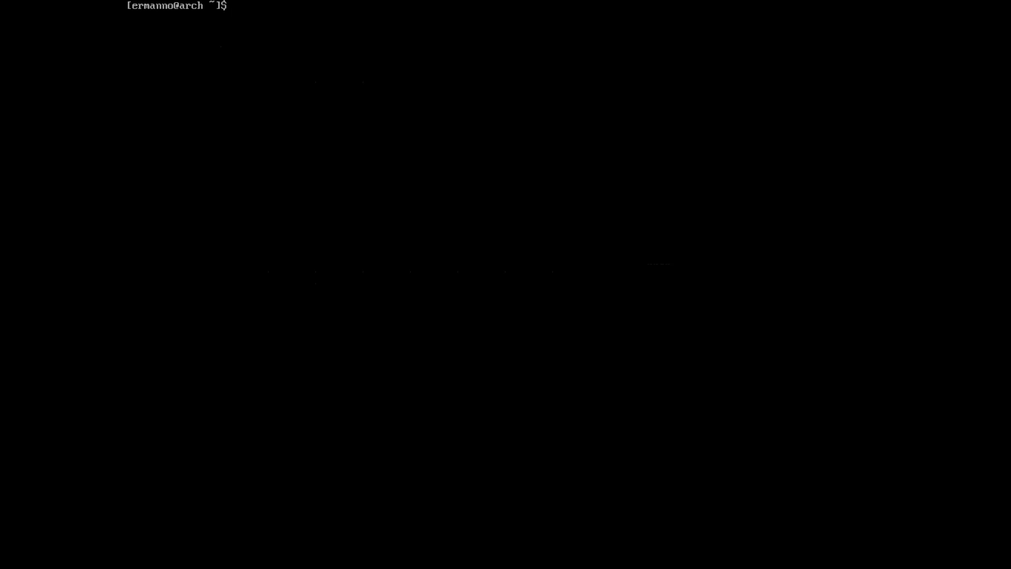
# Step: Abandon the xf86-video-intel removal command and disable the bluetooth service instead
pyautogui.write('sudo pacman -R xf86-v')
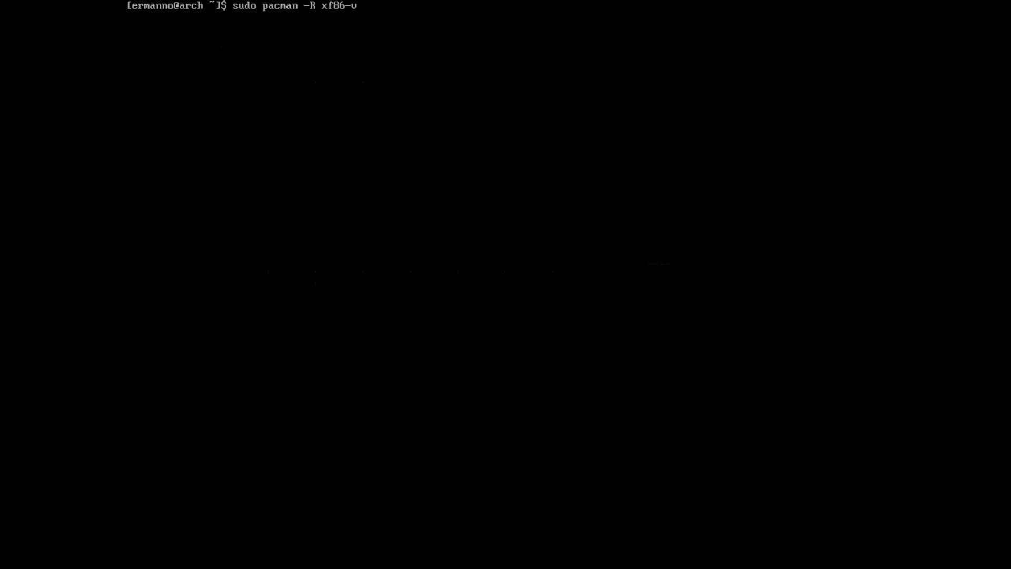
pyautogui.write('ideo-intel')
pyautogui.press('BackSpace')
pyautogui.press('BackSpace')
pyautogui.press('BackSpace')
pyautogui.press('BackSpace')
pyautogui.press('BackSpace')
pyautogui.press('BackSpace')
pyautogui.press('BackSpace')
pyautogui.press('BackSpace')
pyautogui.press('BackSpace')
pyautogui.press('BackSpace')
pyautogui.press('BackSpace')
pyautogui.press('BackSpace')
pyautogui.press('BackSpace')
pyautogui.press('BackSpace')
pyautogui.press('BackSpace')
pyautogui.press('BackSpace')
pyautogui.press('BackSpace')
pyautogui.press('BackSpace')
pyautogui.press('BackSpace')
pyautogui.press('BackSpace')
pyautogui.write('systemctl disable bluetooth')
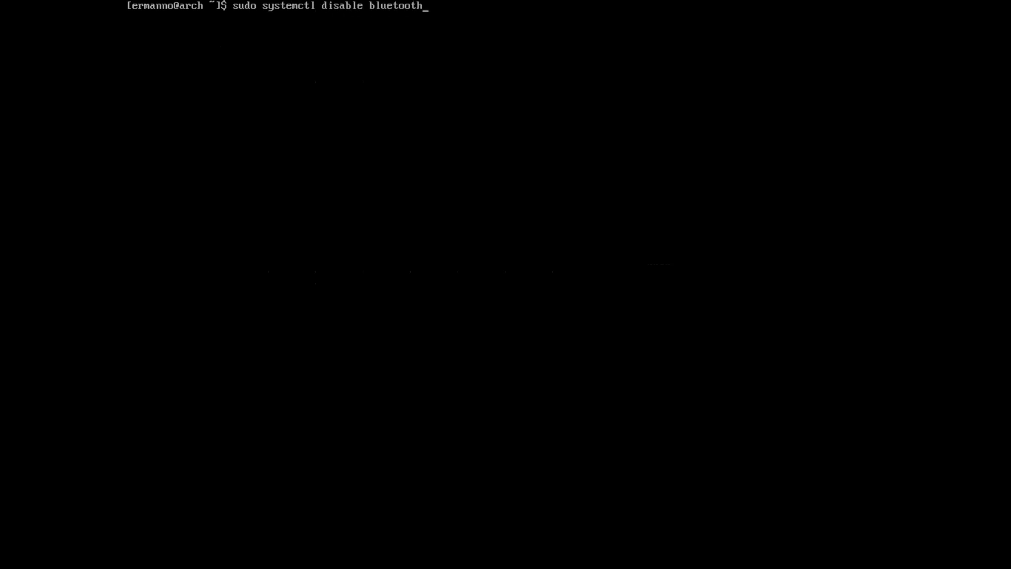
pyautogui.press('Return')
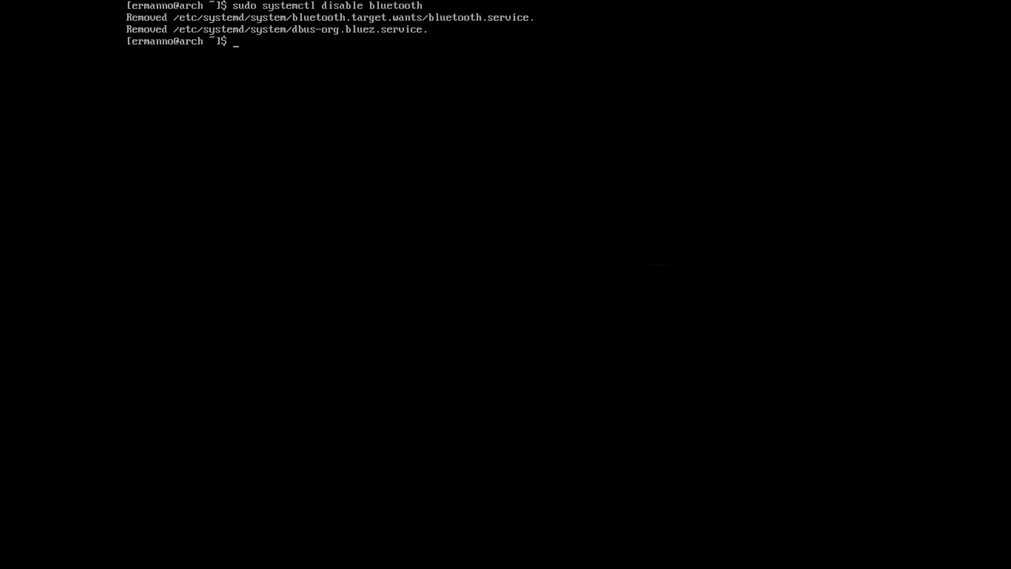
# Step: Remove the bluez, bluez-utils and pulseaudio-bluetooth packages with pacman -R
pyautogui.write('sudo pacman -R blue')
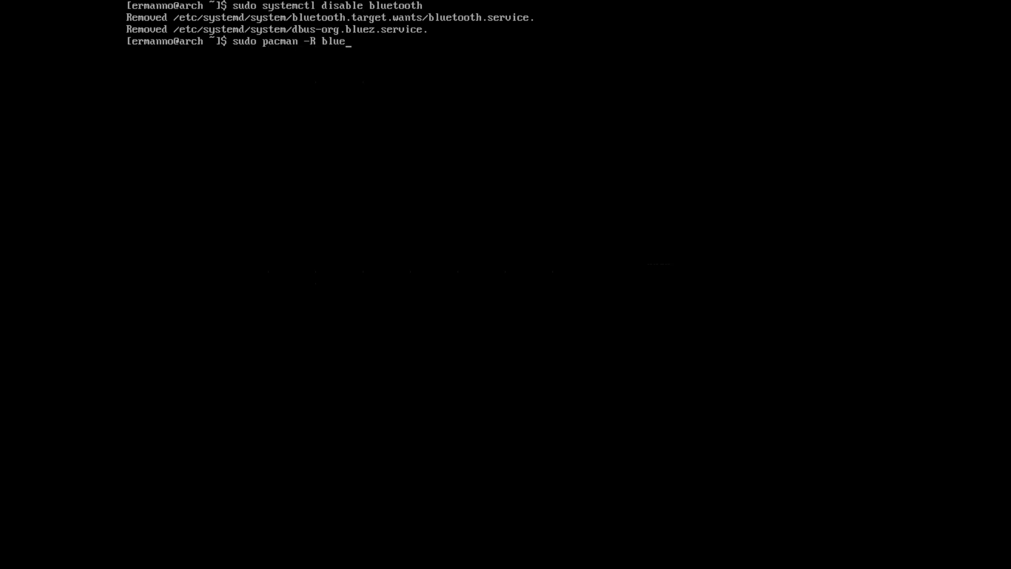
pyautogui.write('z bluez-utils pulseaudio-blu')
pyautogui.press('Tab')
pyautogui.press('Return')
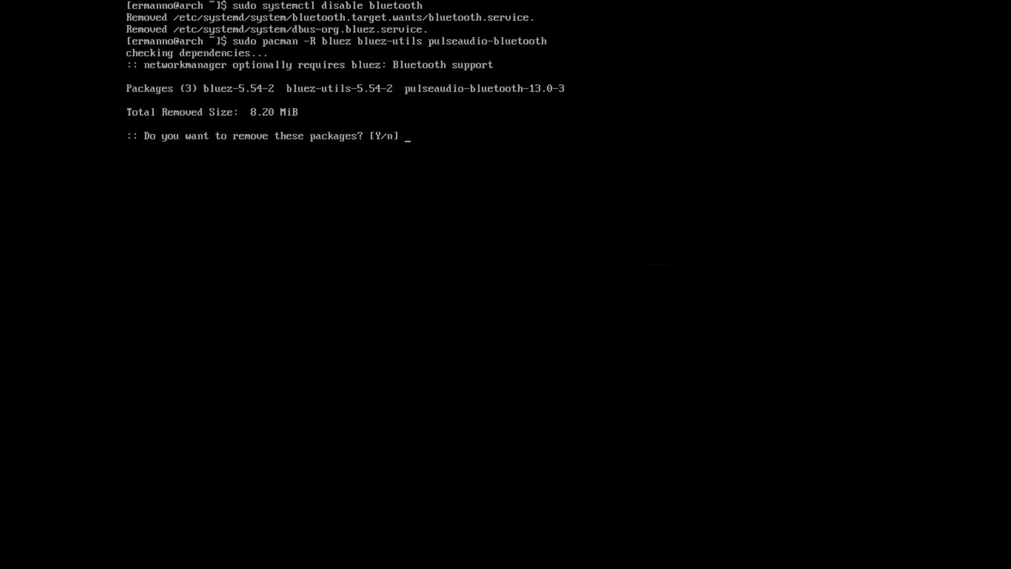
pyautogui.press('Return')
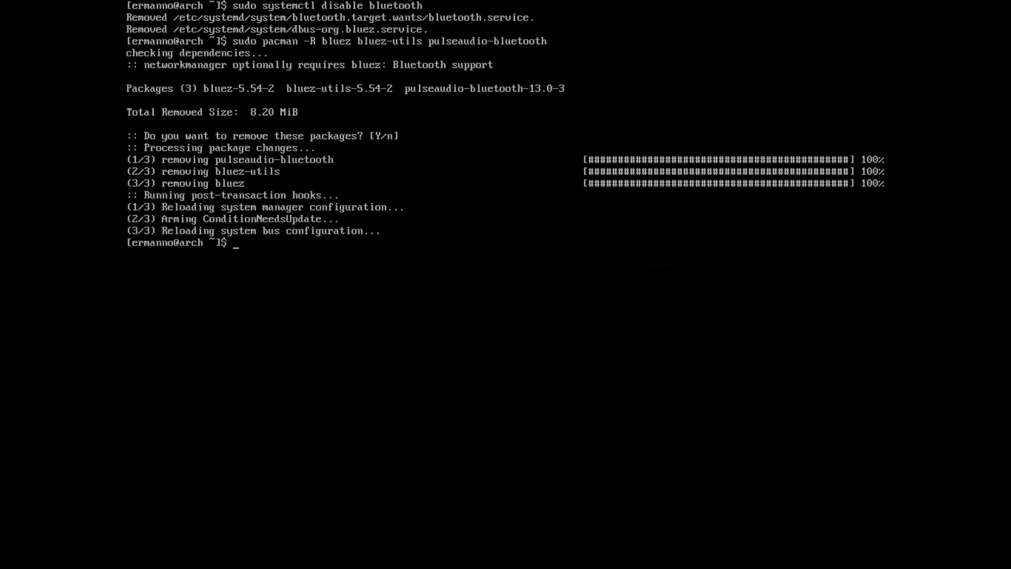
# Step: Reboot the machine and boot the Arch Linux entry from GRUB
pyautogui.write('reboot')
pyautogui.press('Return')
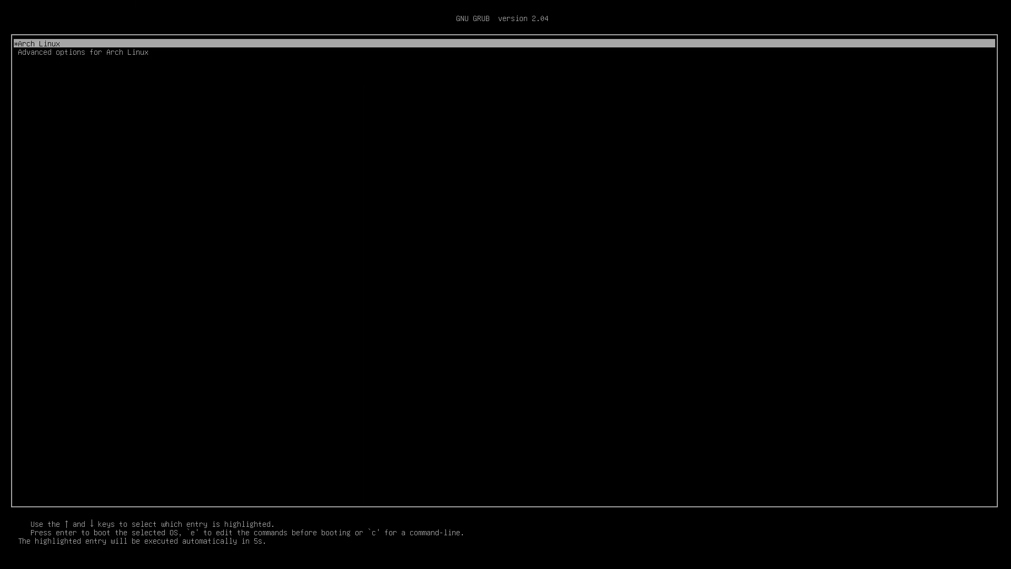
pyautogui.press('Return')
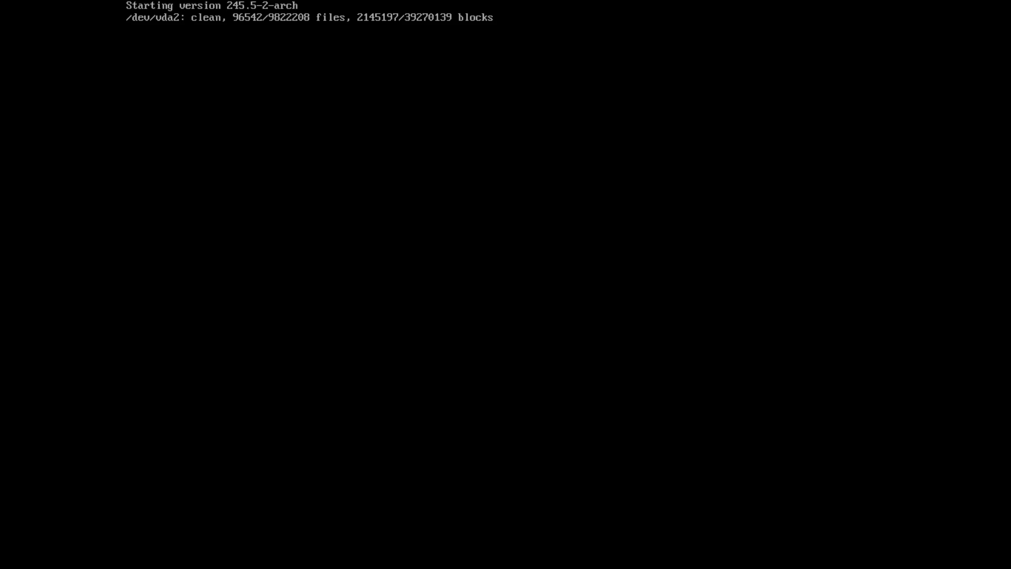
# Step: Log in on tty1 with the user name and password, then clear the screen
pyautogui.write('ermanno')
pyautogui.press('Return')
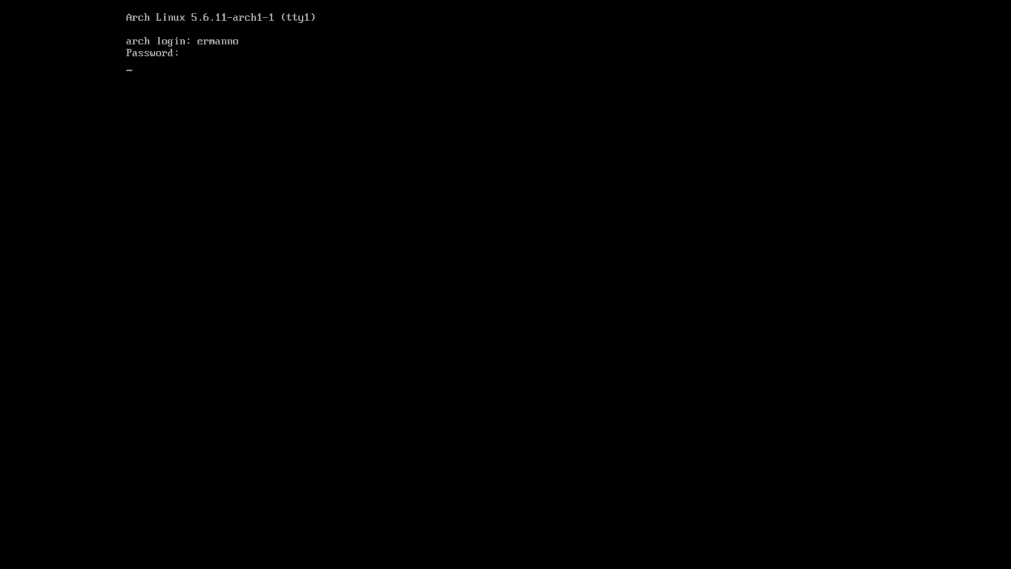
pyautogui.press('Return')
pyautogui.hotkey('ctrl', 'l')
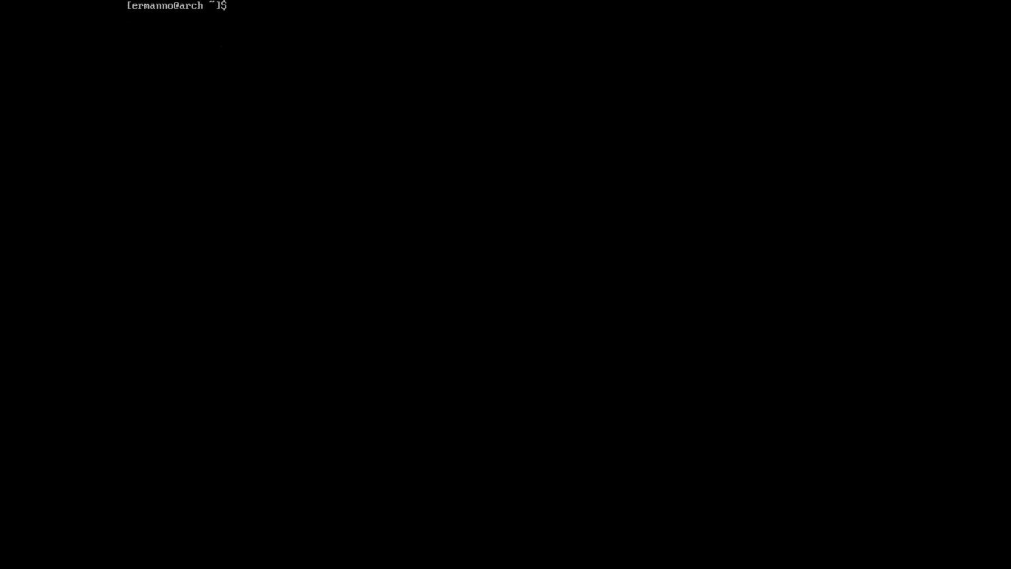
# Step: Install xorg, lightdm, lightdm-webkit2-greeter, cinnamon, metacity, gnome tools, blueberry, printer config, chromium and libreoffice with pacman -S
pyautogui.write('sudo pacman -S xorg')
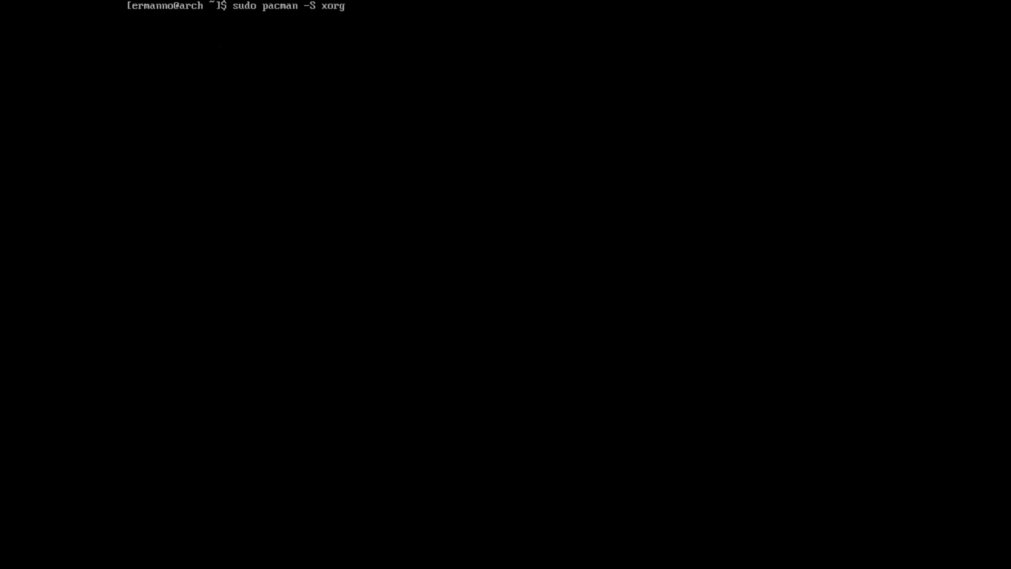
pyautogui.write(' lightdm')
pyautogui.write('lightdm-web')
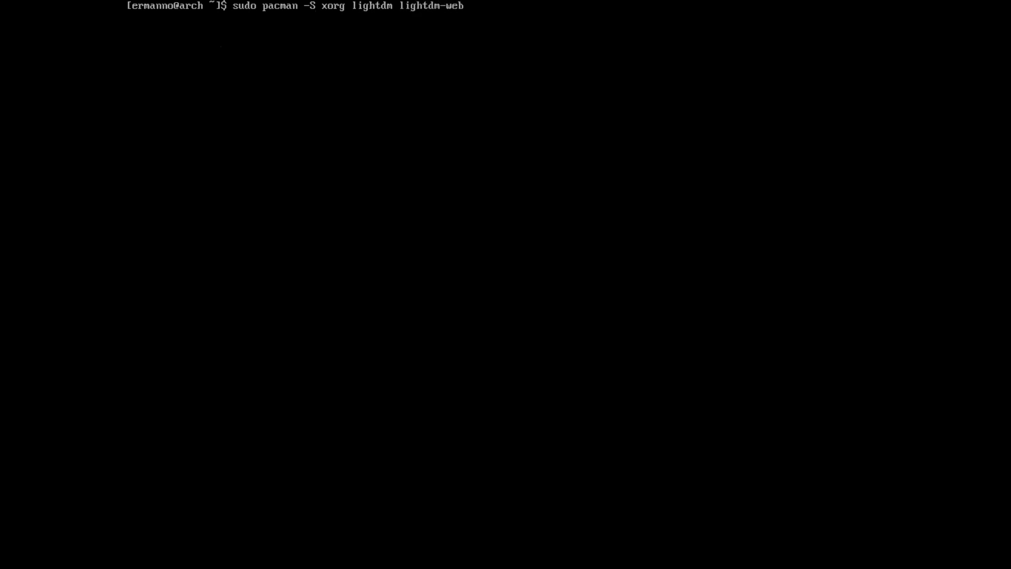
pyautogui.write('kit2-greeter cinnamon')
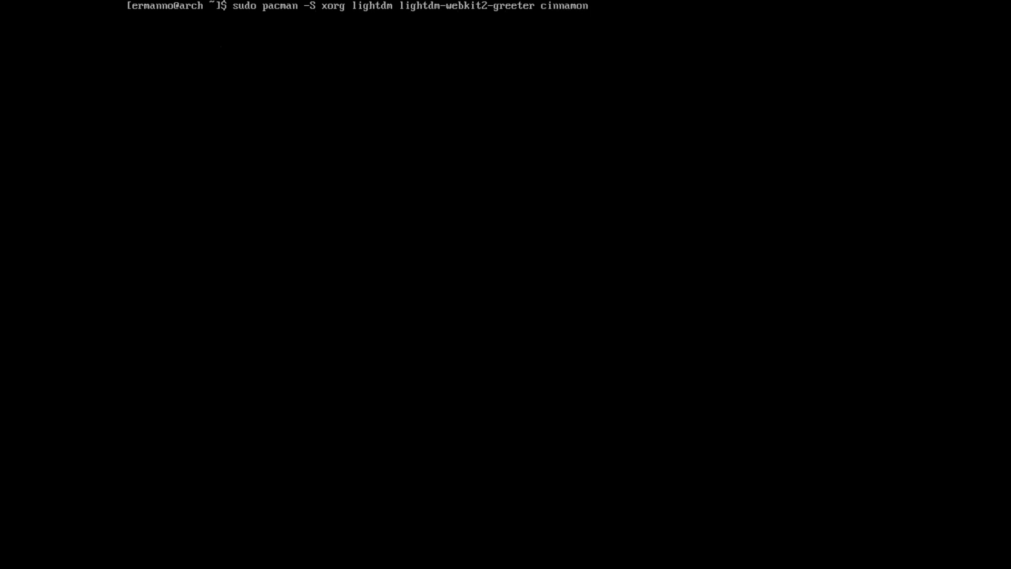
pyautogui.write(' metacity')
pyautogui.write('gnome-terminal')
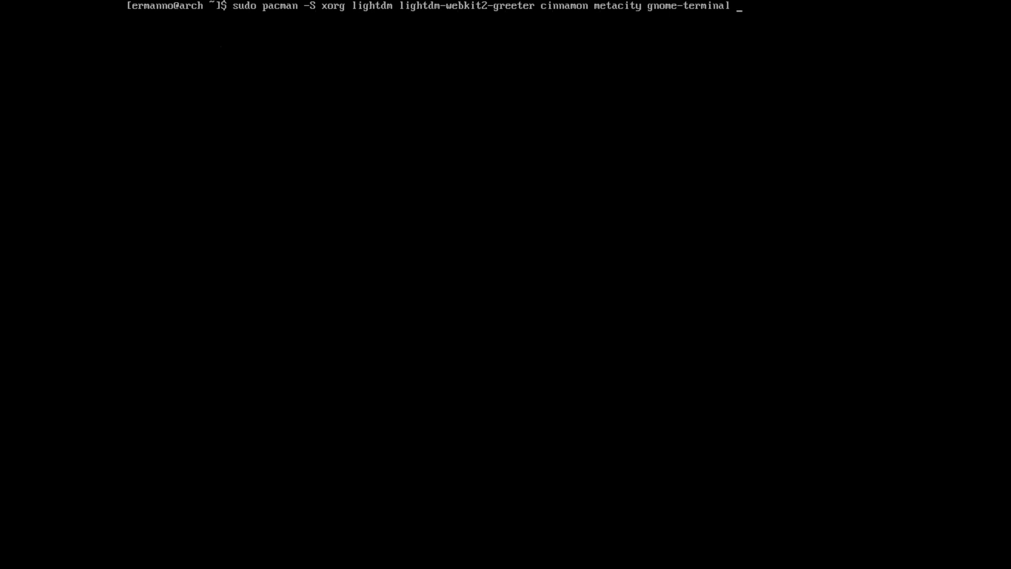
pyautogui.write('gnome-keyring blu')
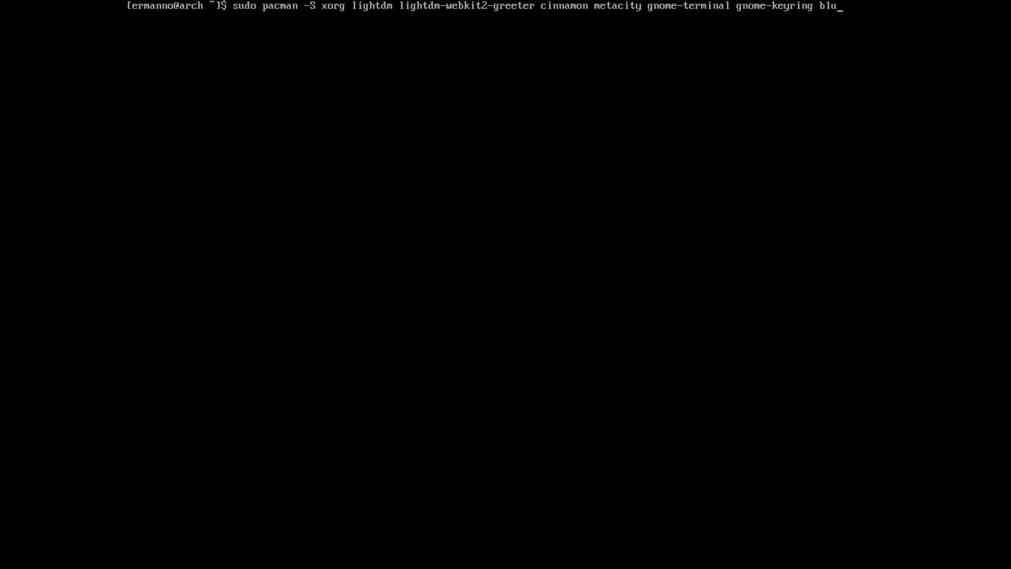
pyautogui.write('eberry gnome-screenshot')
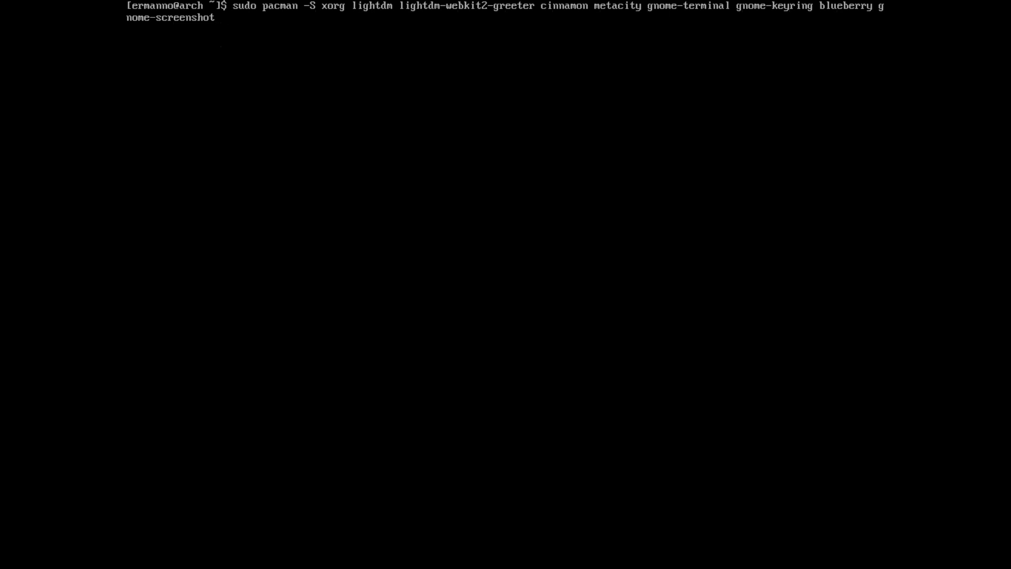
pyautogui.write('system-config-printer')
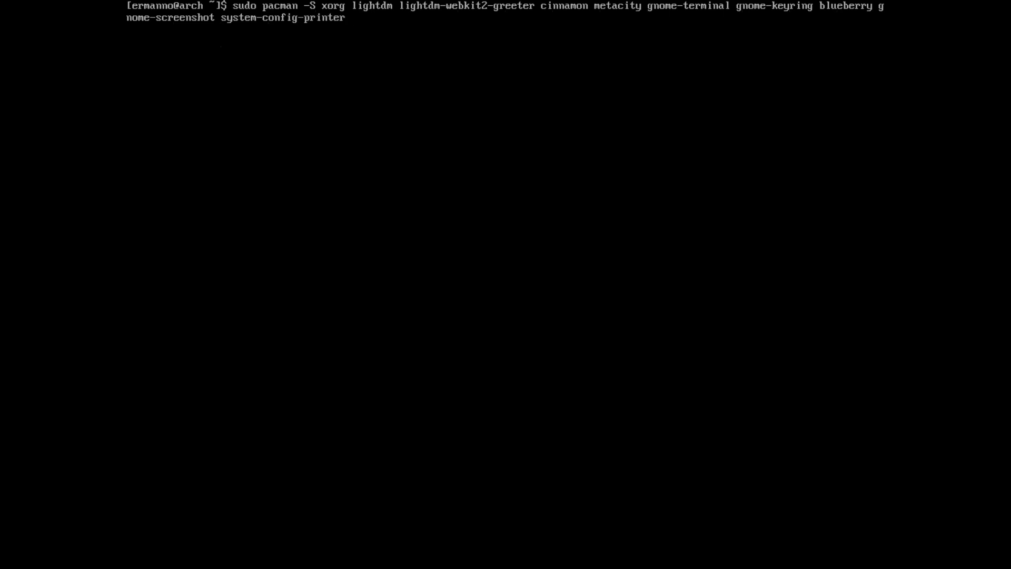
pyautogui.write(' chromium libreoffice')
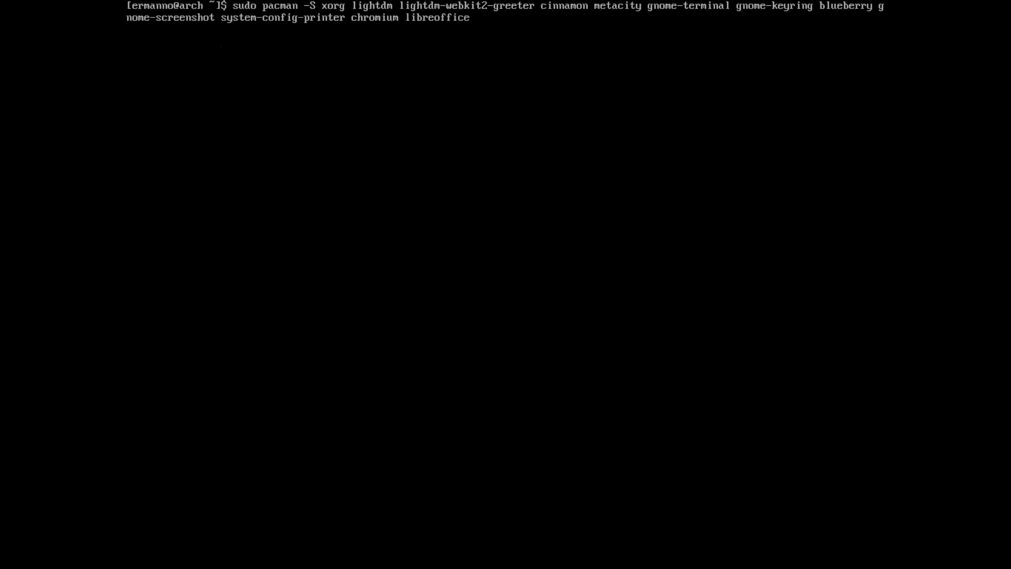
pyautogui.press('Return')
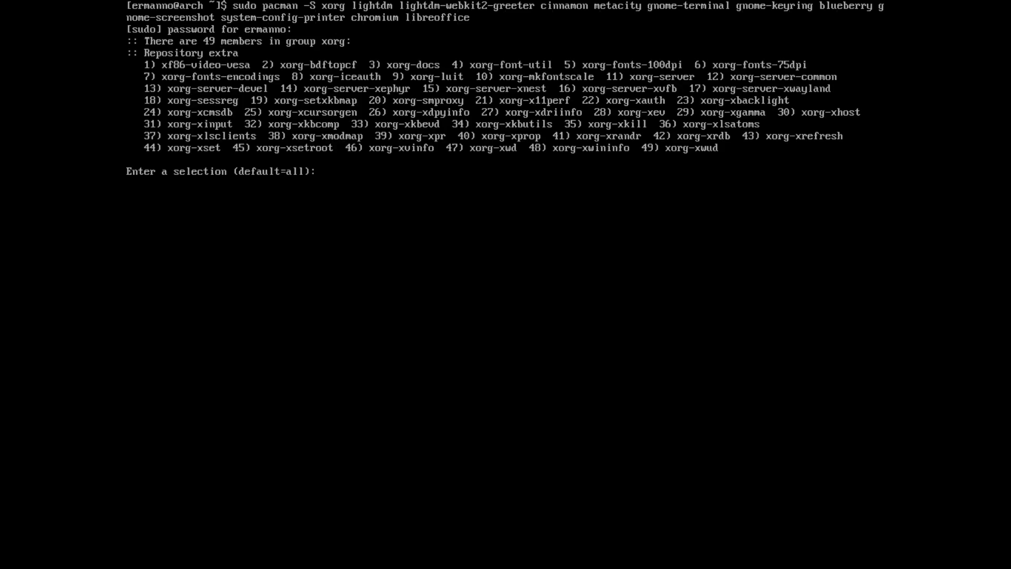
# Step: Accept all xorg group members and the libreoffice-fresh provider, confirm installation, then clear the console
pyautogui.press('Return')
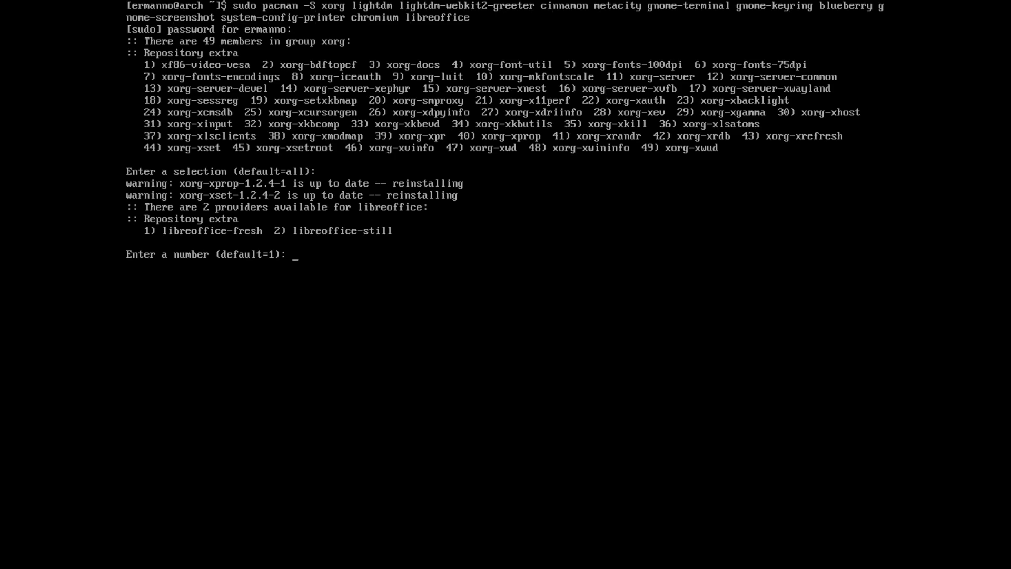
pyautogui.press('Return')
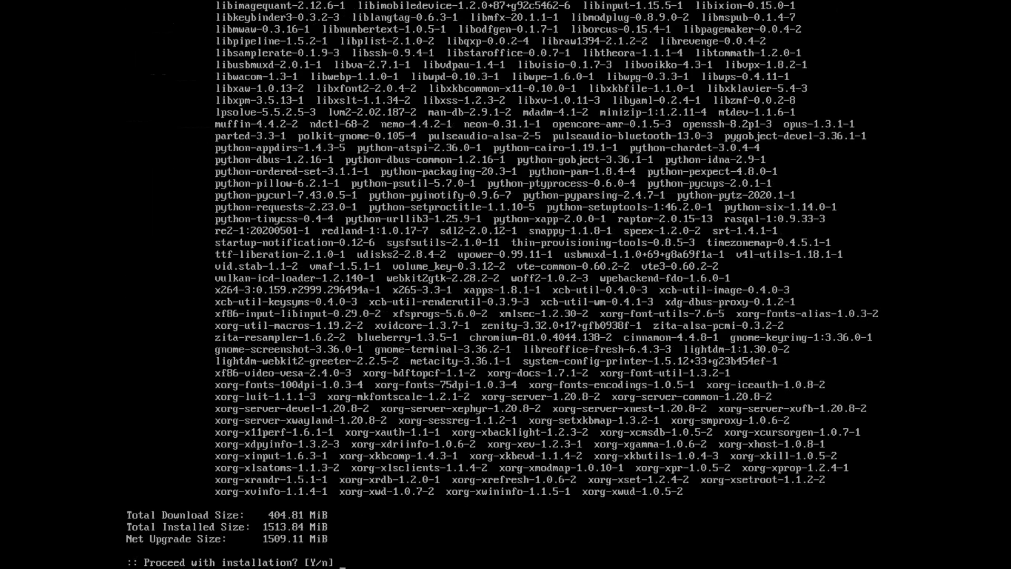
pyautogui.press('Return')
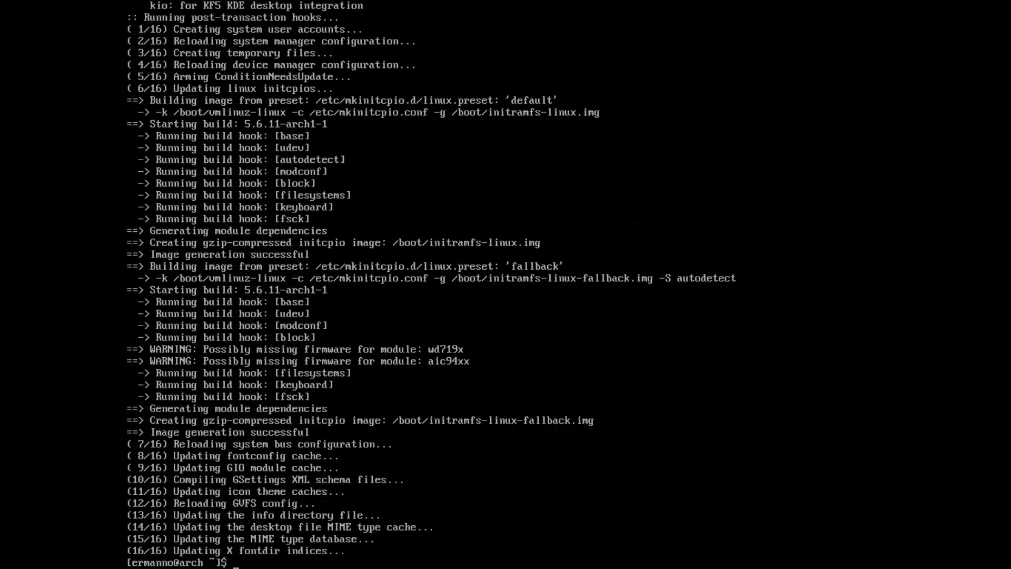
pyautogui.hotkey('ctrl', 'l')
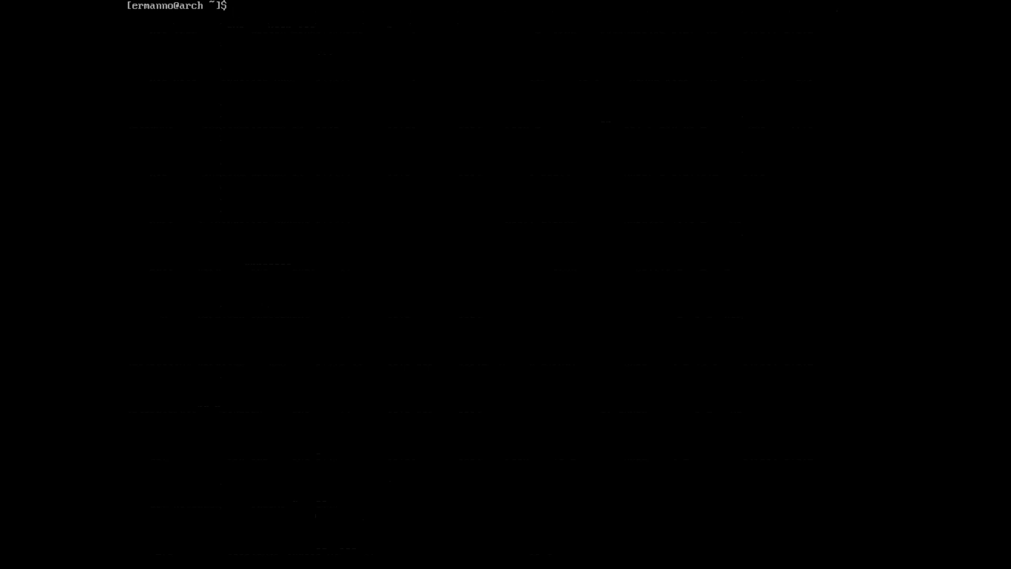
# Step: Run sudo systemctl enable bluetooth, then sudo nano /etc/lightdm/lightdm.conf
pyautogui.write('sudo systemctl enable bluetooth')
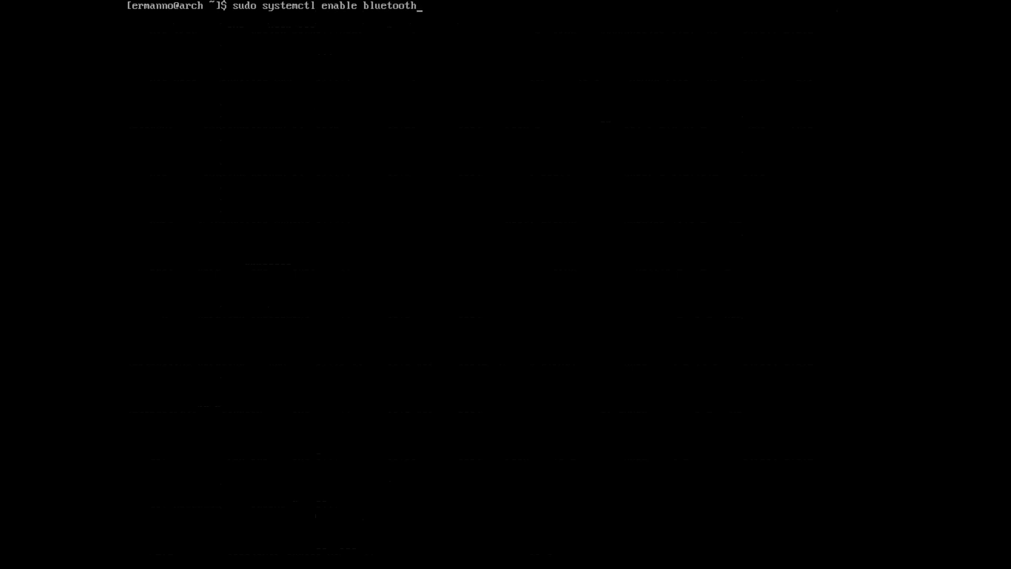
pyautogui.press('Return')
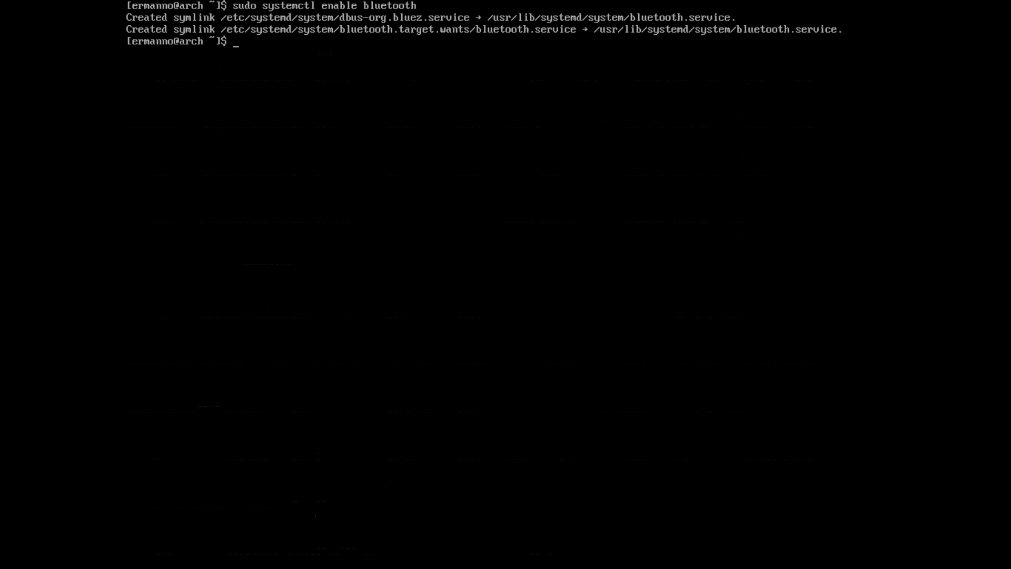
pyautogui.write('sudo nano /etc/lig')
pyautogui.press('Tab')
pyautogui.write('ligh')
pyautogui.press('Tab')
pyautogui.write('.')
pyautogui.press('Tab')
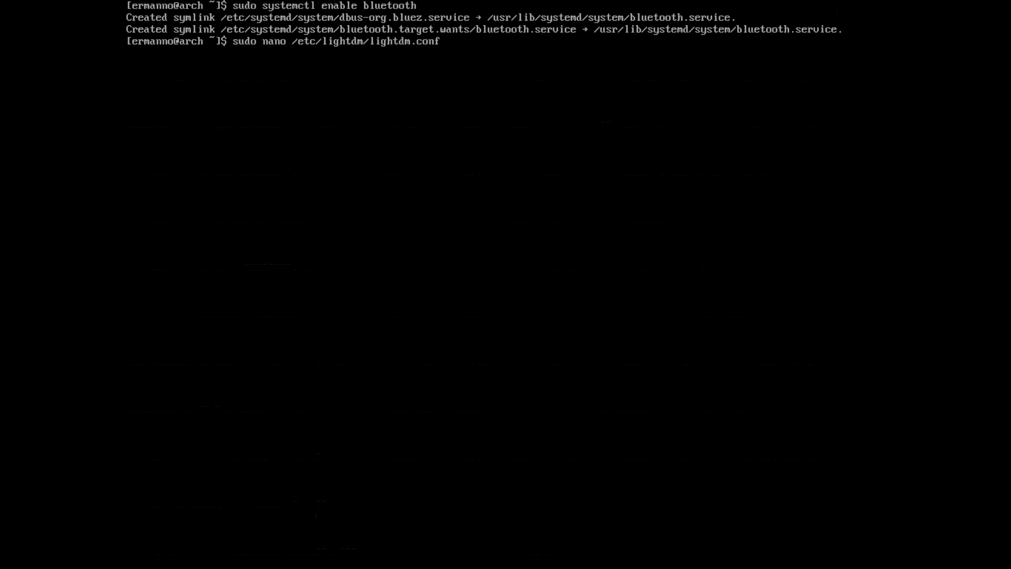
pyautogui.press('Return')
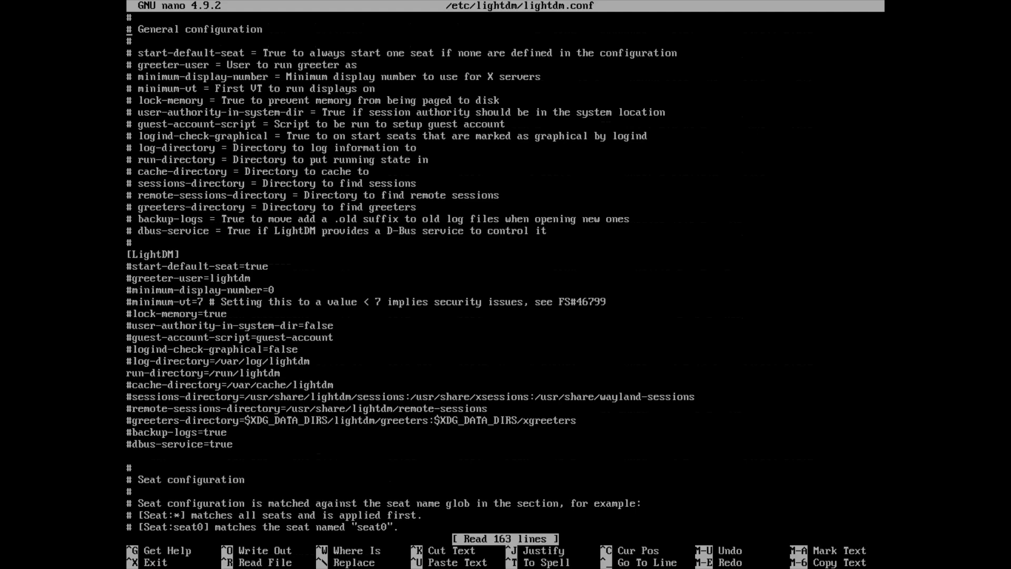
# Step: Uncomment greeter-session in [Seat:*] and set it to lightdm-webkit2-greeter
pyautogui.press('Down')
pyautogui.press('Down')
pyautogui.press('Down')
pyautogui.press('Down')
pyautogui.press('Down')
pyautogui.press('Down')
pyautogui.press('Down')
pyautogui.press('Down')
pyautogui.press('Down')
pyautogui.press('Down')
pyautogui.press('Down')
pyautogui.press('Down')
pyautogui.press('Down')
pyautogui.press('Down')
pyautogui.press('Down')
pyautogui.press('Down')
pyautogui.press('Down')
pyautogui.press('Down')
pyautogui.press('Down')
pyautogui.press('Down')
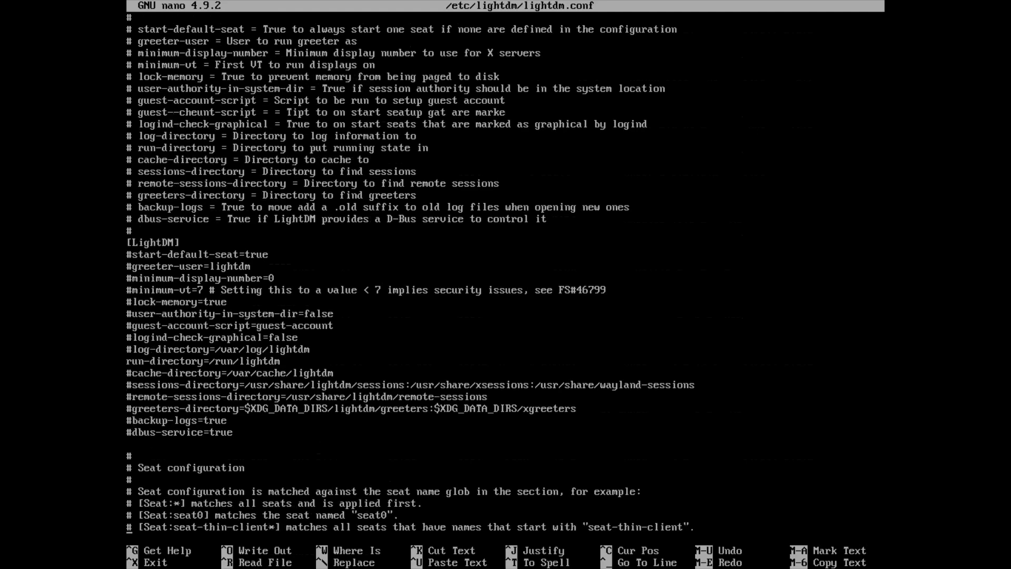
pyautogui.press('Down')
pyautogui.press('Down')
pyautogui.press('Down')
pyautogui.press('Down')
pyautogui.press('Down')
pyautogui.press('Down')
pyautogui.press('Down')
pyautogui.press('Down')
pyautogui.press('Down')
pyautogui.press('Down')
pyautogui.press('Down')
pyautogui.press('Down')
pyautogui.press('Down')
pyautogui.press('Down')
pyautogui.press('Down')
pyautogui.press('Down')
pyautogui.press('Down')
pyautogui.press('Down')
pyautogui.press('Down')
pyautogui.press('Down')
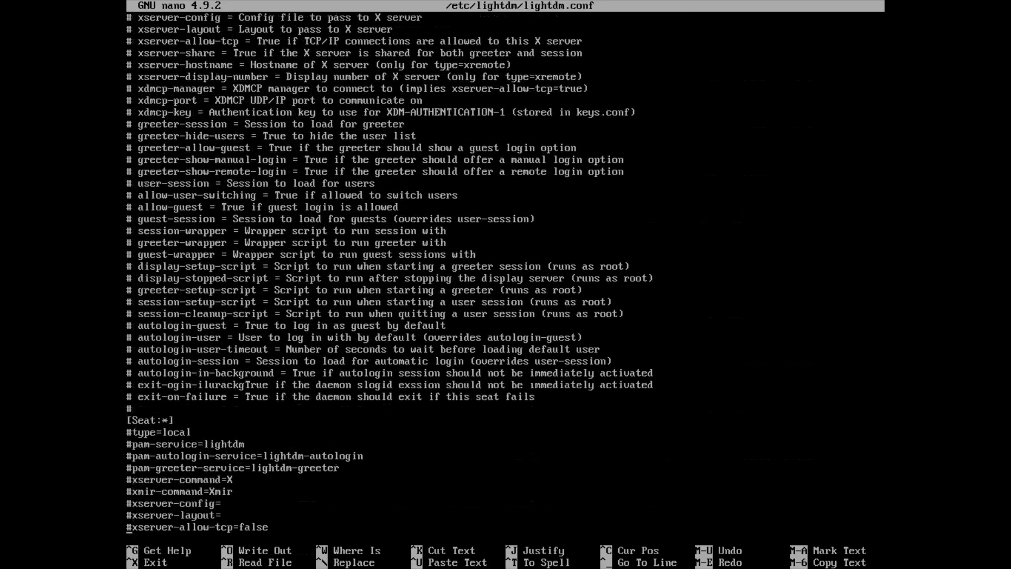
pyautogui.press('Down')
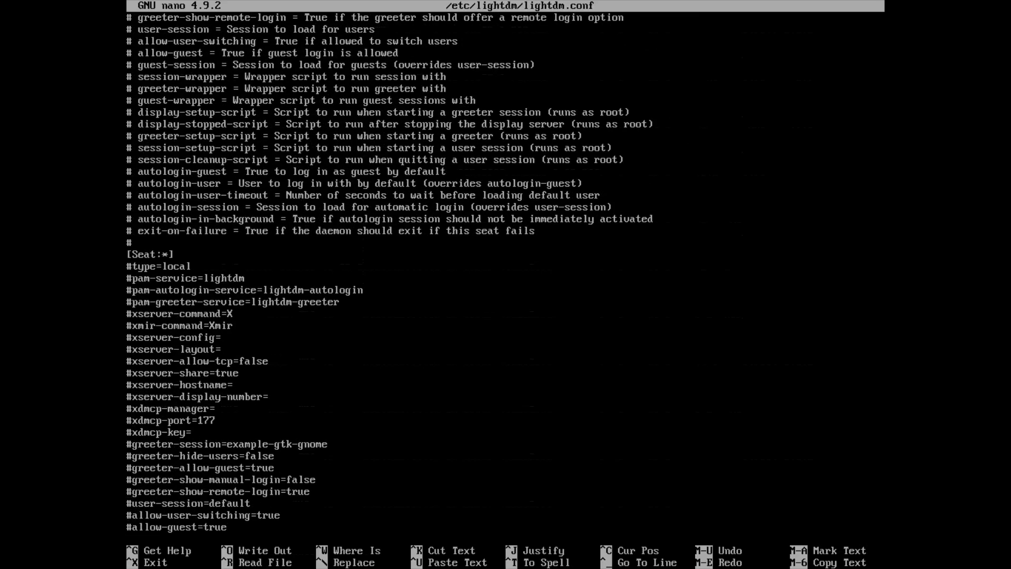
pyautogui.press('Delete')
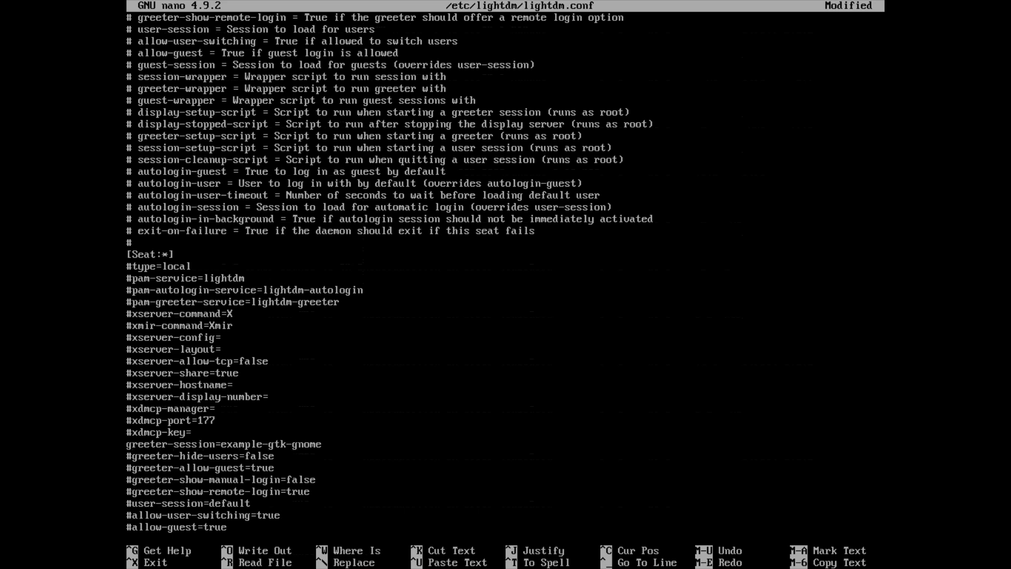
pyautogui.press('BackSpace')
pyautogui.press('BackSpace')
pyautogui.press('BackSpace')
pyautogui.press('BackSpace')
pyautogui.press('BackSpace')
pyautogui.press('BackSpace')
pyautogui.press('BackSpace')
pyautogui.press('BackSpace')
pyautogui.press('BackSpace')
pyautogui.press('BackSpace')
pyautogui.press('BackSpace')
pyautogui.press('BackSpace')
pyautogui.press('BackSpace')
pyautogui.press('BackSpace')
pyautogui.press('BackSpace')
pyautogui.press('BackSpace')
pyautogui.press('BackSpace')
pyautogui.write('lig')
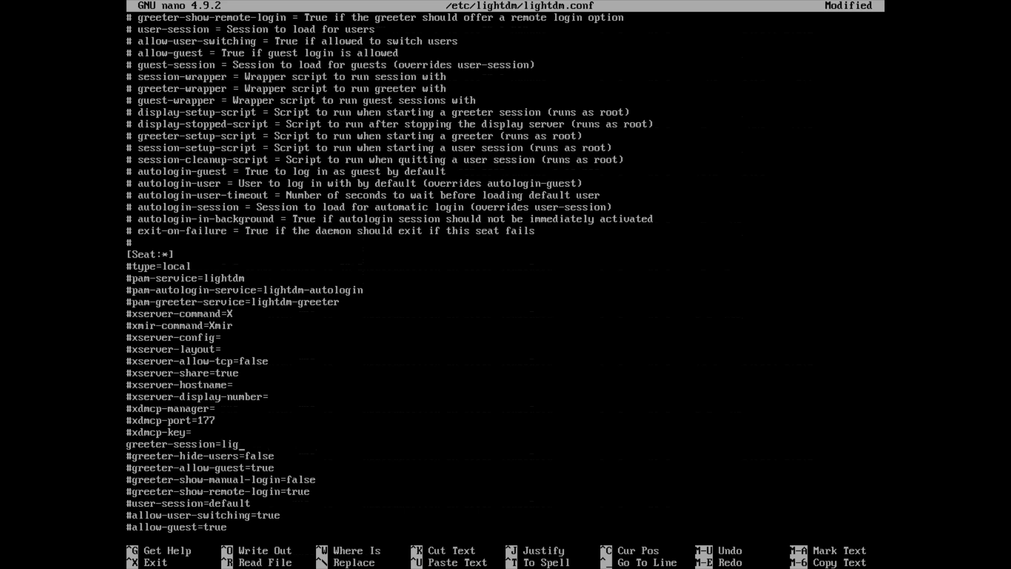
pyautogui.write('htdm-webkit2-greeter')
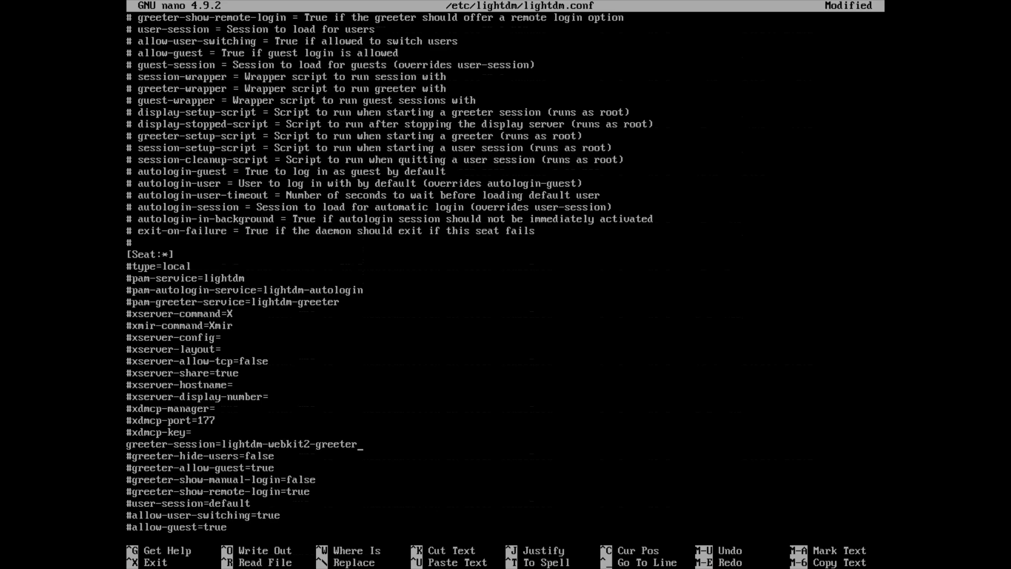
# Step: Uncomment display-setup-script and set it to xrandr --output Virtual-1 --mode 1920x1080
pyautogui.press('Down')
pyautogui.press('Down')
pyautogui.press('Down')
pyautogui.press('Down')
pyautogui.press('Down')
pyautogui.press('Down')
pyautogui.press('Down')
pyautogui.press('Down')
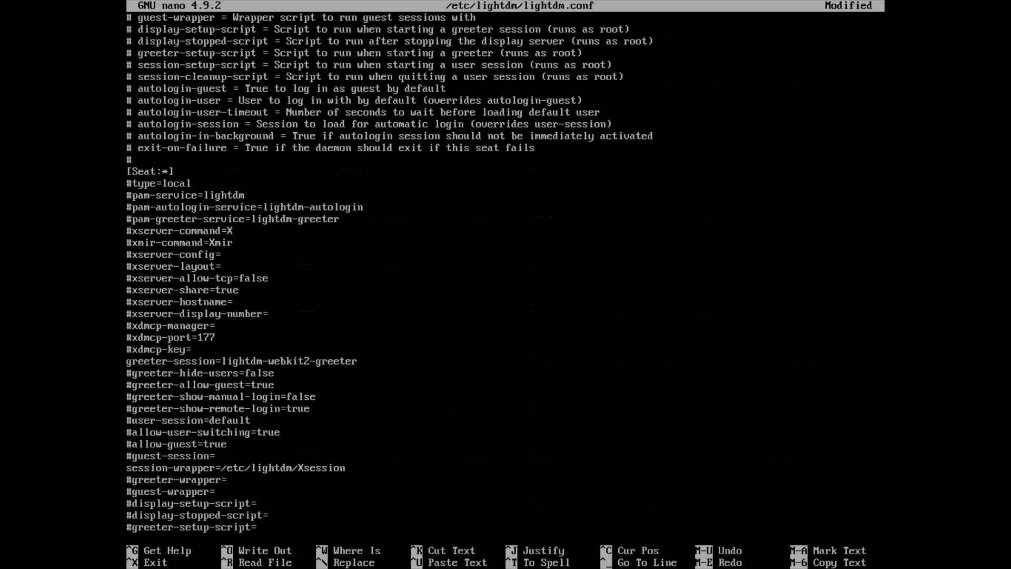
pyautogui.press('Up')
pyautogui.press('Up')
pyautogui.press('Delete')
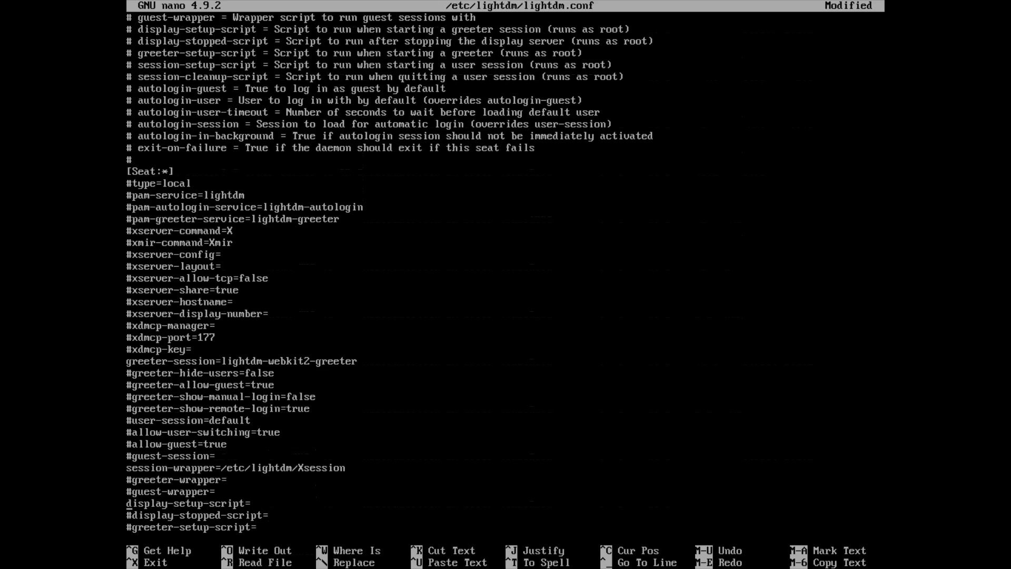
pyautogui.press('Right')
pyautogui.press('Right')
pyautogui.press('Right')
pyautogui.press('Right')
pyautogui.press('Right')
pyautogui.press('Right')
pyautogui.press('Right')
pyautogui.press('Right')
pyautogui.write('xrandr --output Virtual-1 --mode 1920x1080')
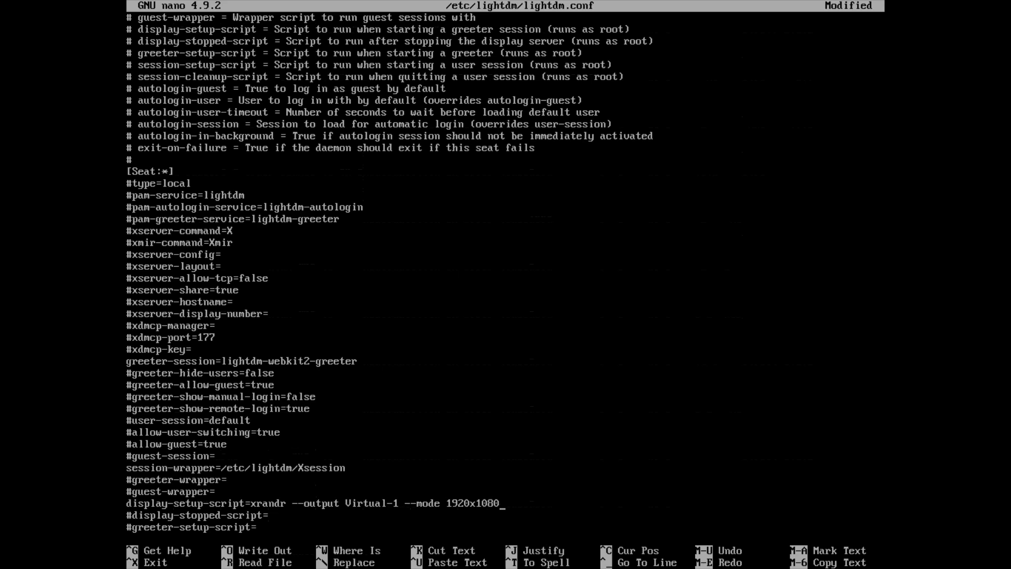
# Step: Save lightdm.conf, exit nano and clear the terminal
pyautogui.hotkey('ctrl', 'o')
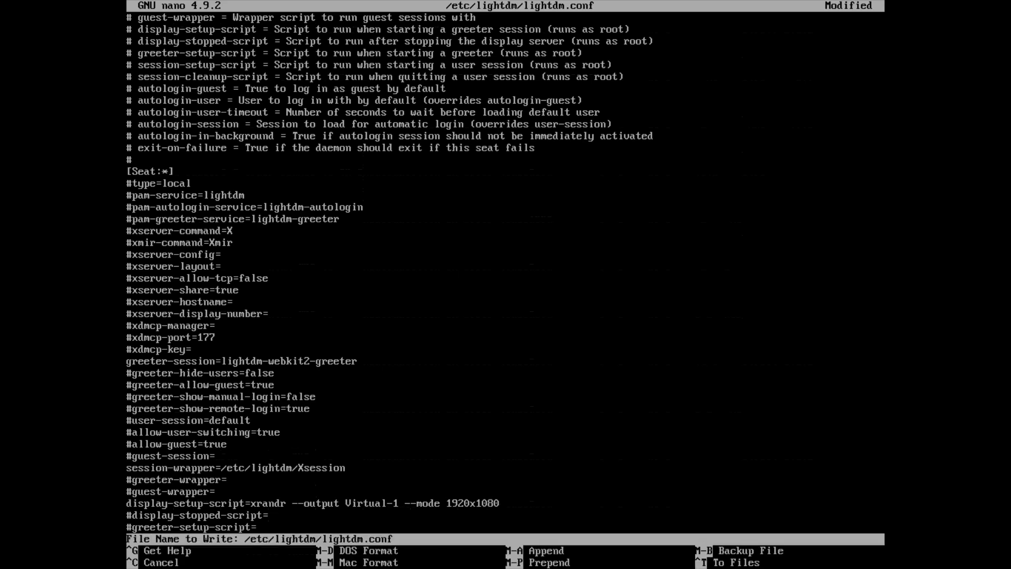
pyautogui.press('Return')
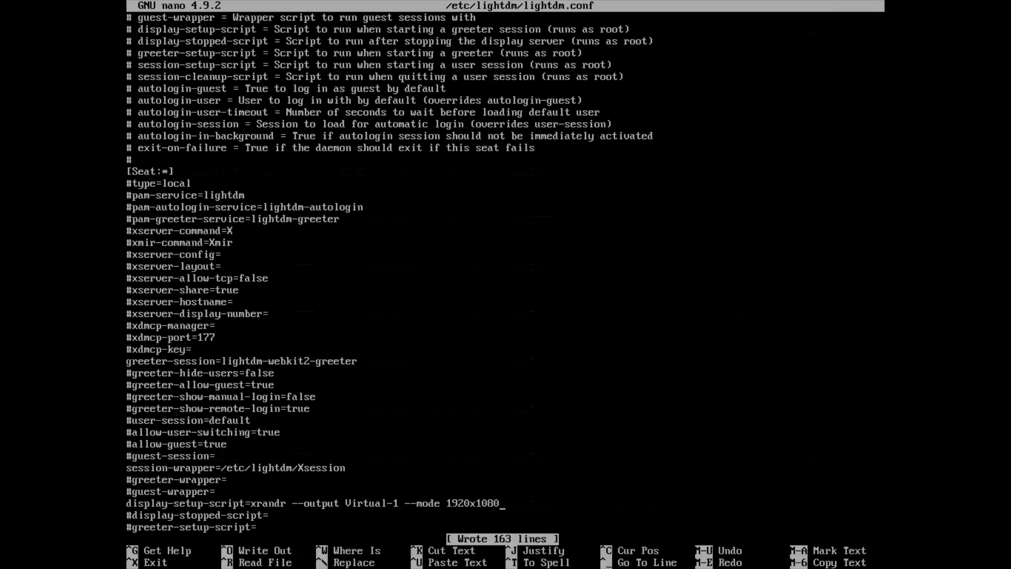
pyautogui.hotkey('ctrl', 'x')
pyautogui.hotkey('ctrl', 'l')
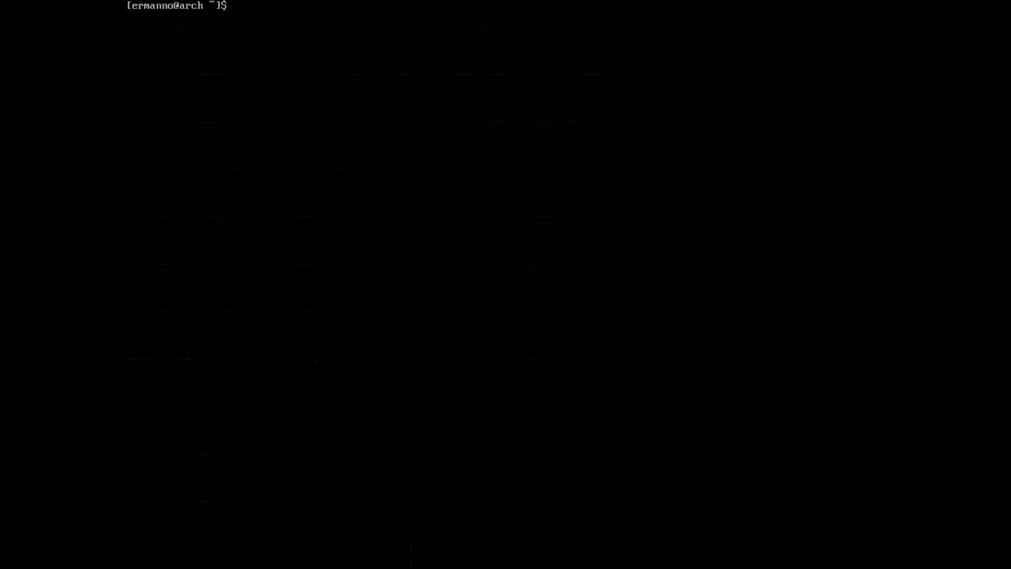
# Step: Enable the lightdm service with systemctl and reboot the machine
pyautogui.write('sudo systemctl enable')
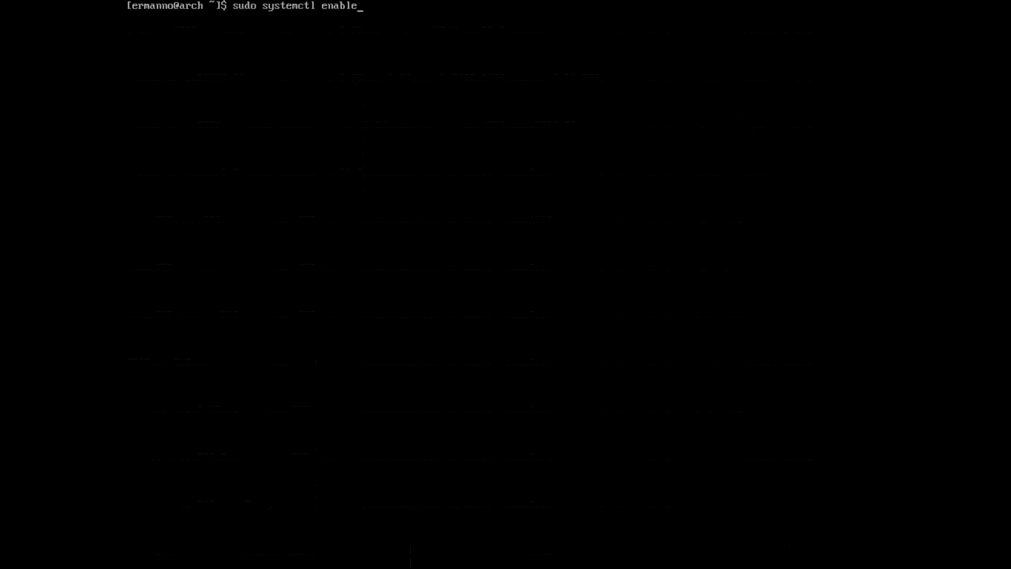
pyautogui.write(' lightdm')
pyautogui.press('Return')
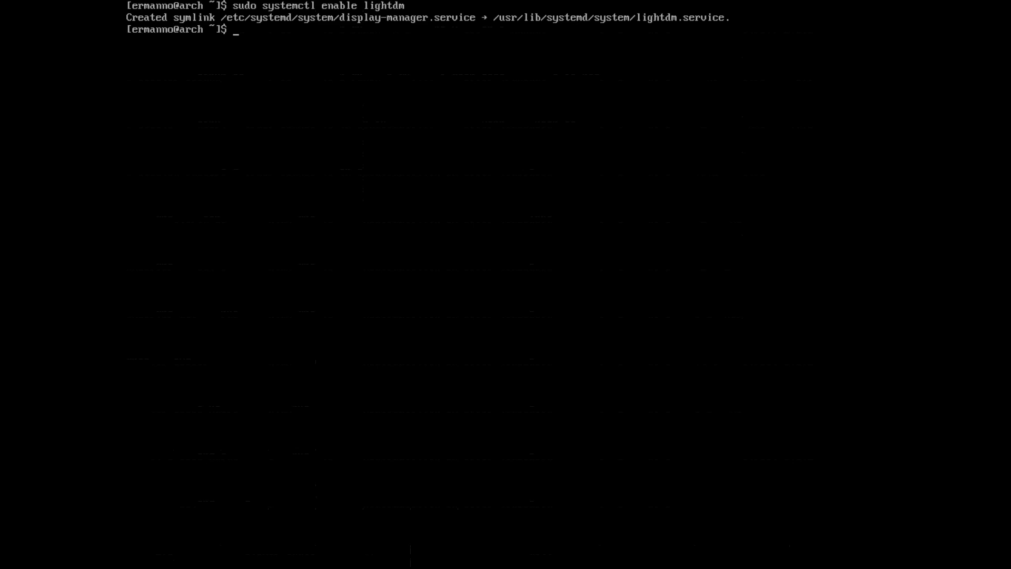
pyautogui.write('reboot')
pyautogui.press('Return')
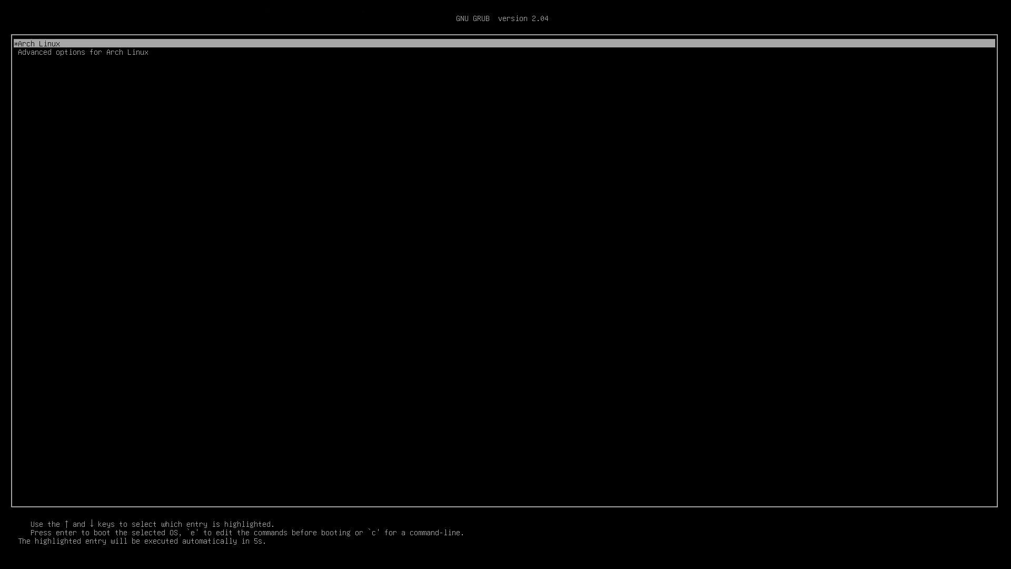
# Step: Boot Arch Linux from GRUB and log in at the greeter with the Cinnamon session and the account password
pyautogui.press('Return')
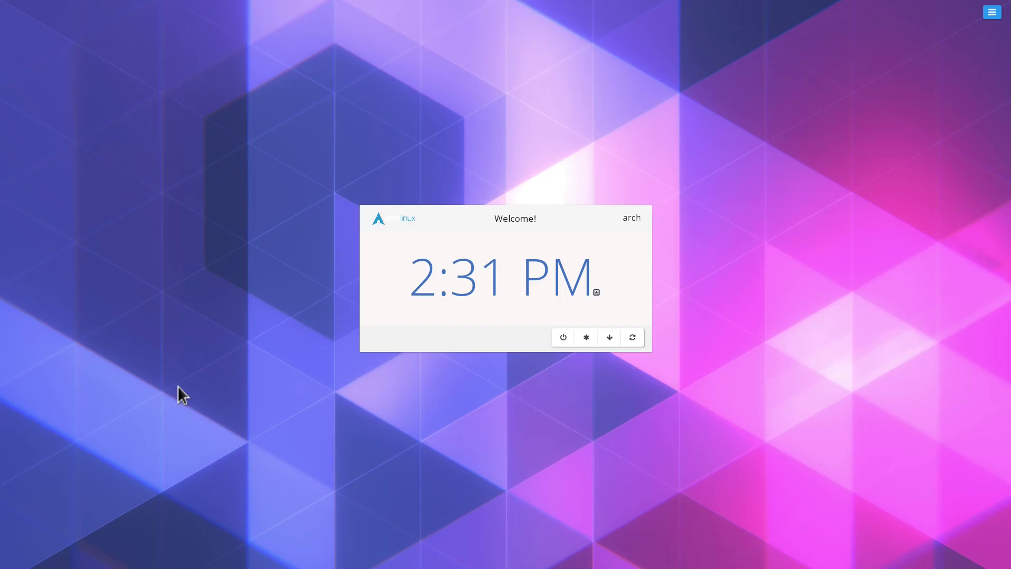
pyautogui.press('Return')
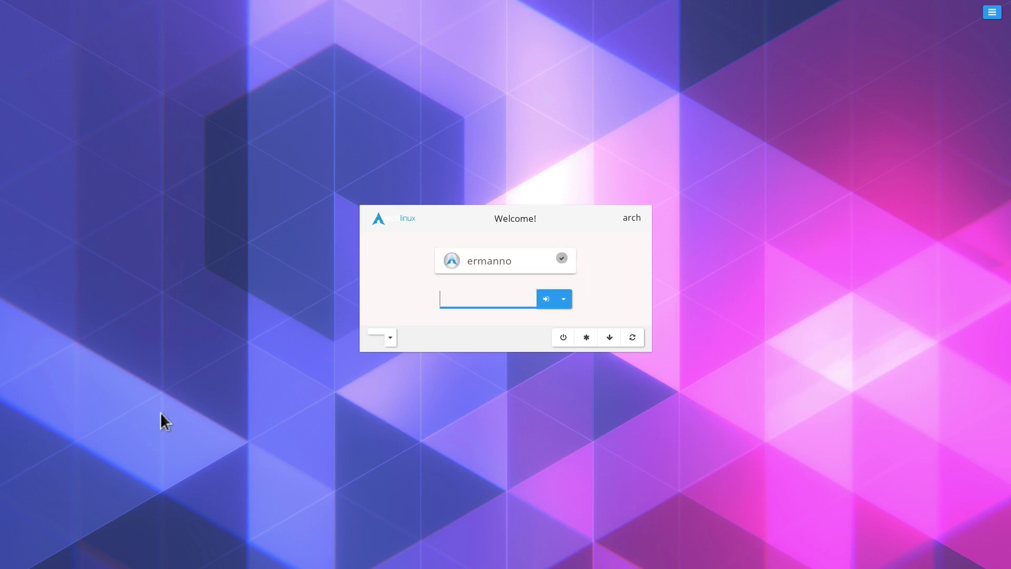
pyautogui.click(390, 337)
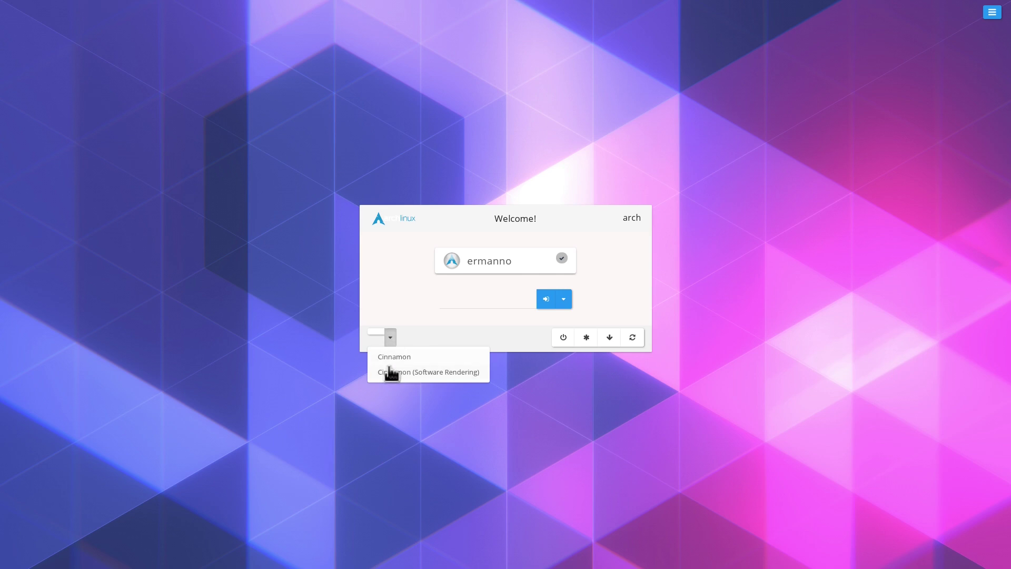
pyautogui.click(395, 358)
pyautogui.click(467, 299)
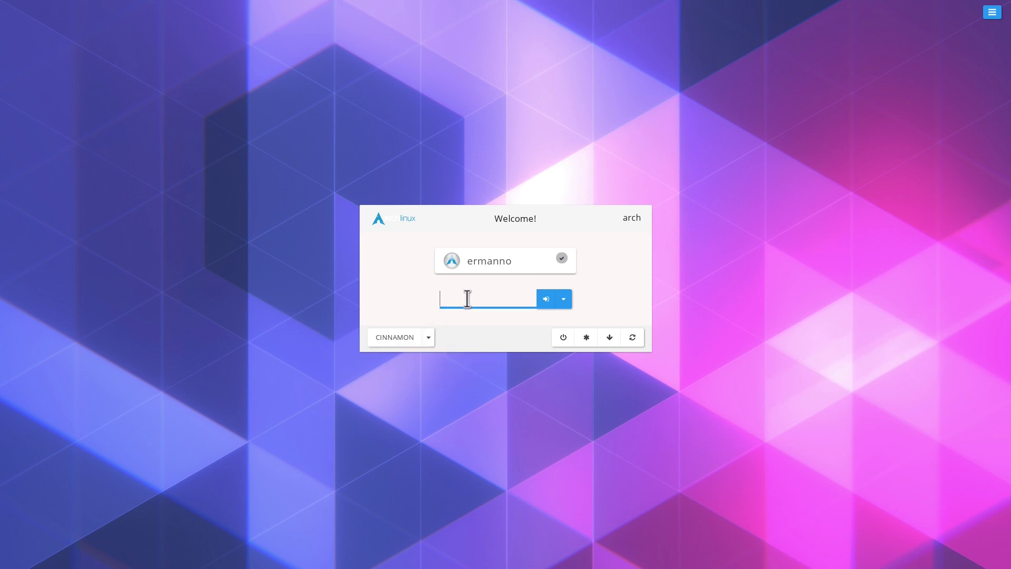
pyautogui.write('•••••••••')
pyautogui.press('Return')
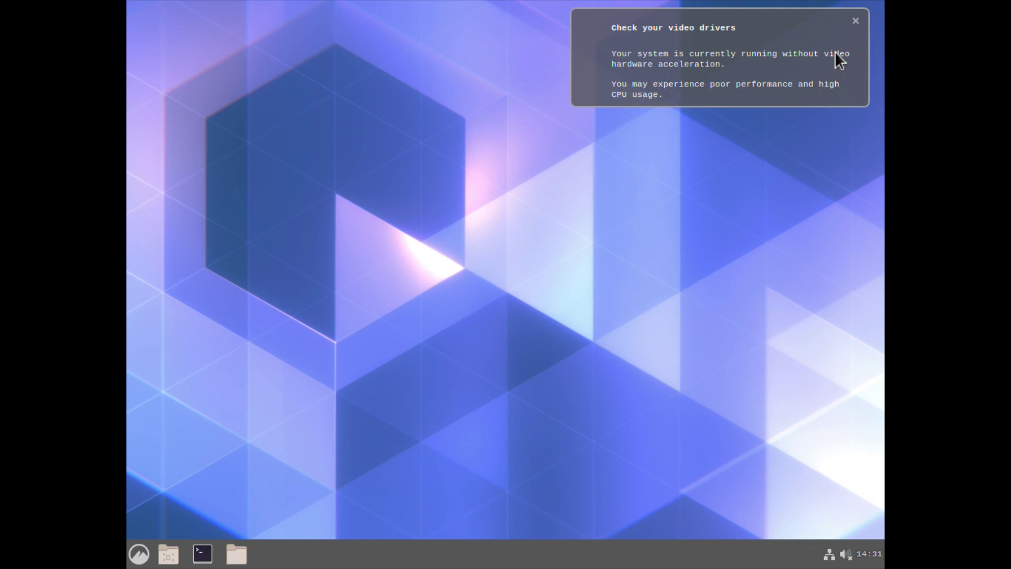
# Step: Dismiss the video-drivers notification and open the Display page of System Settings
pyautogui.click(854, 22)
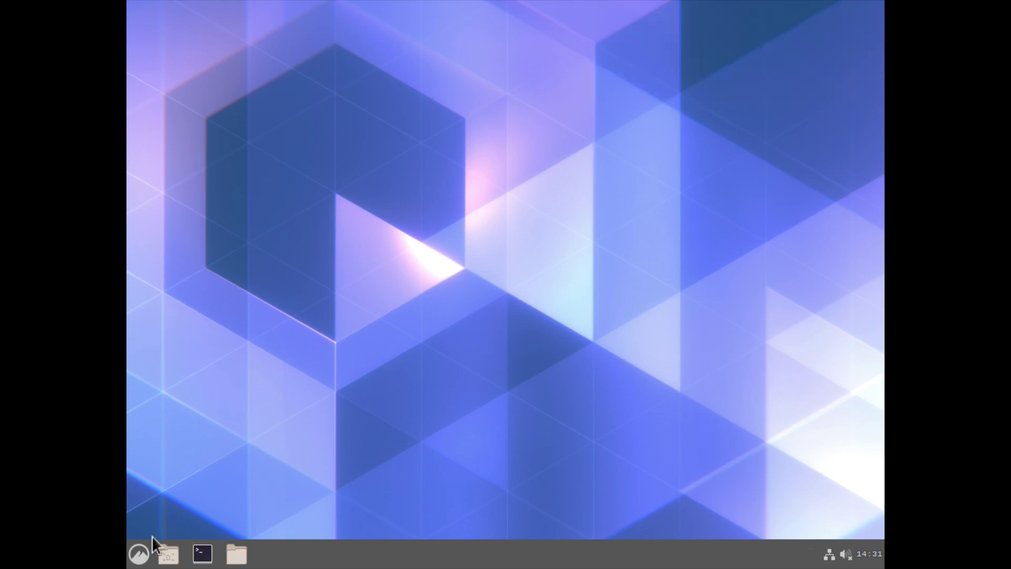
pyautogui.click(139, 553)
pyautogui.click(170, 175)
pyautogui.scroll(-5, 421, 331)
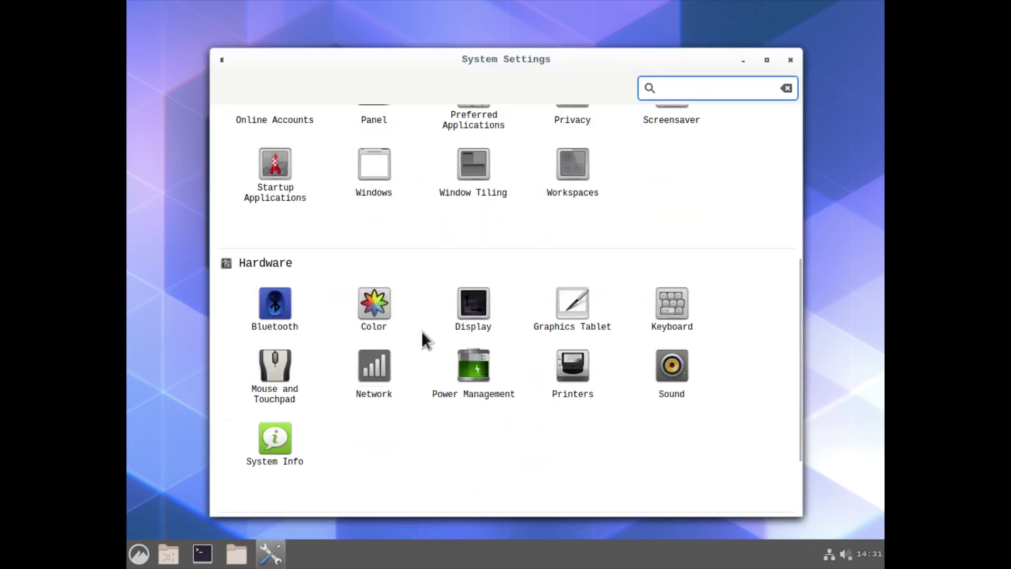
pyautogui.click(467, 309)
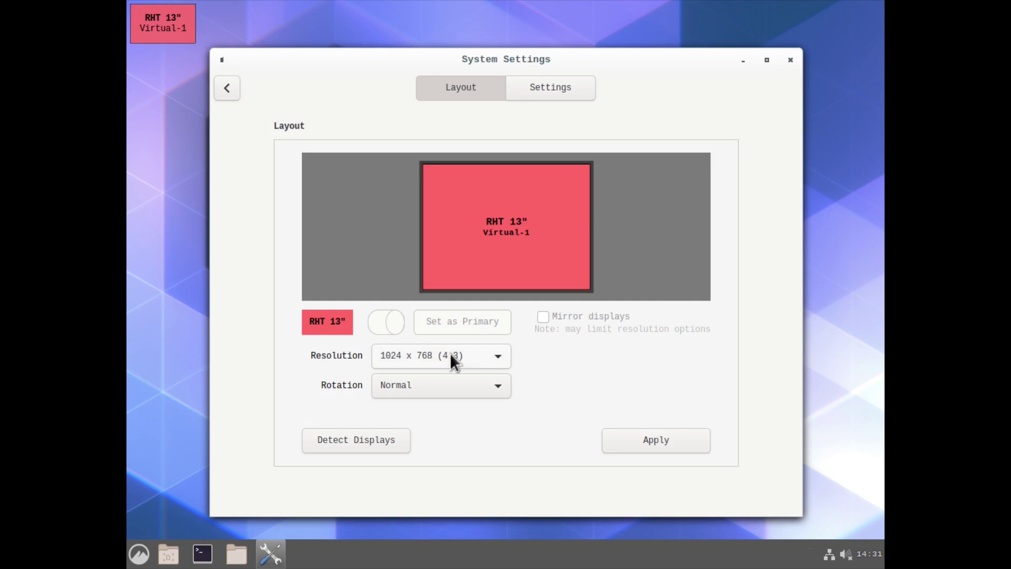
# Step: Apply and keep the 1920 x 1080 (16:9) resolution, then close System Settings
pyautogui.click(451, 358)
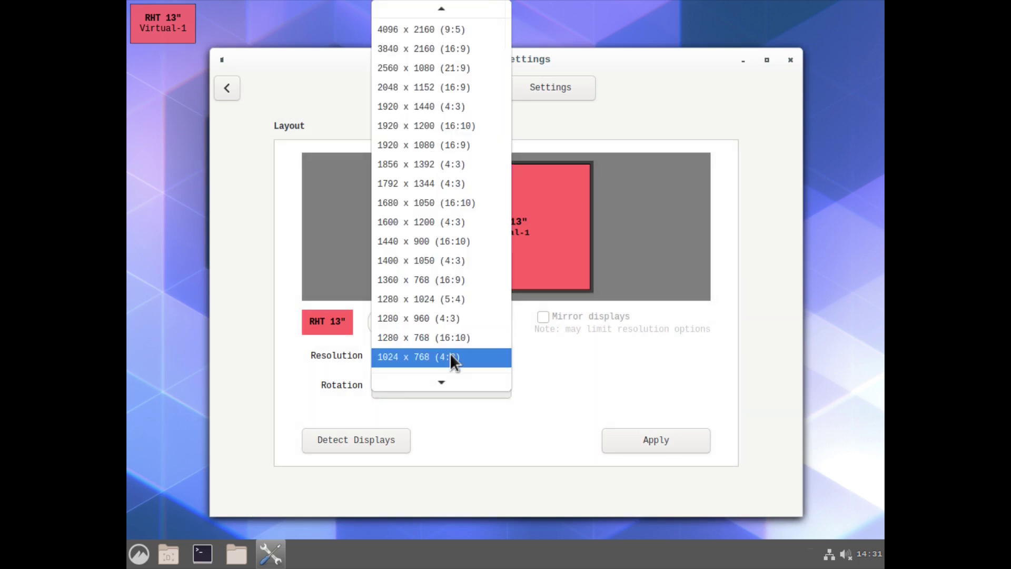
pyautogui.click(428, 147)
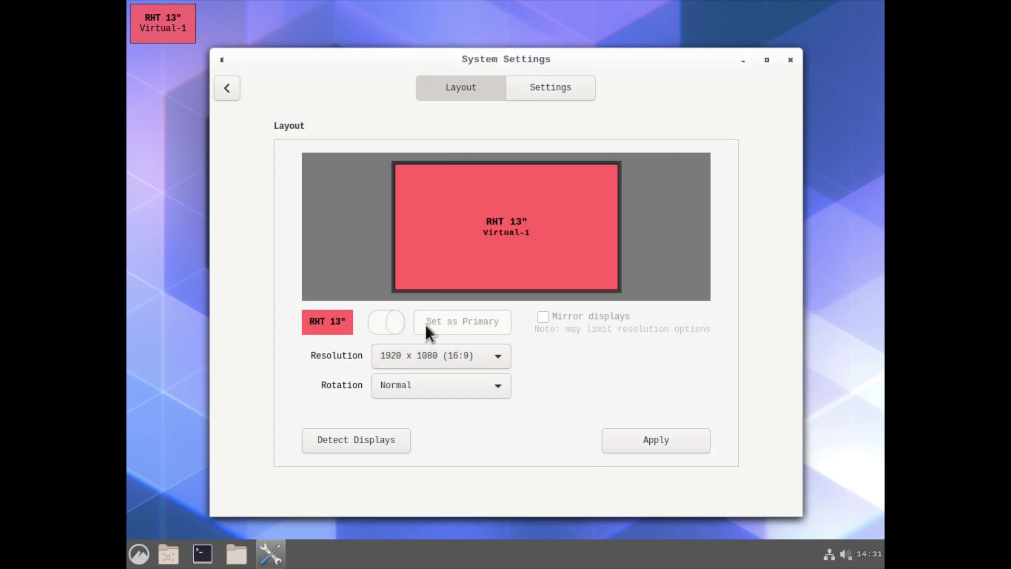
pyautogui.click(621, 433)
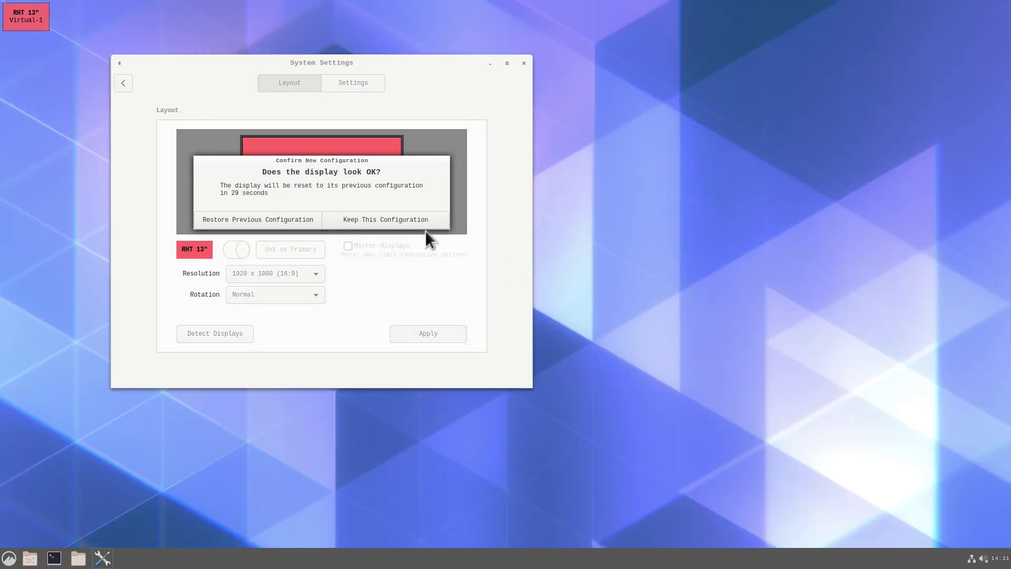
pyautogui.click(386, 221)
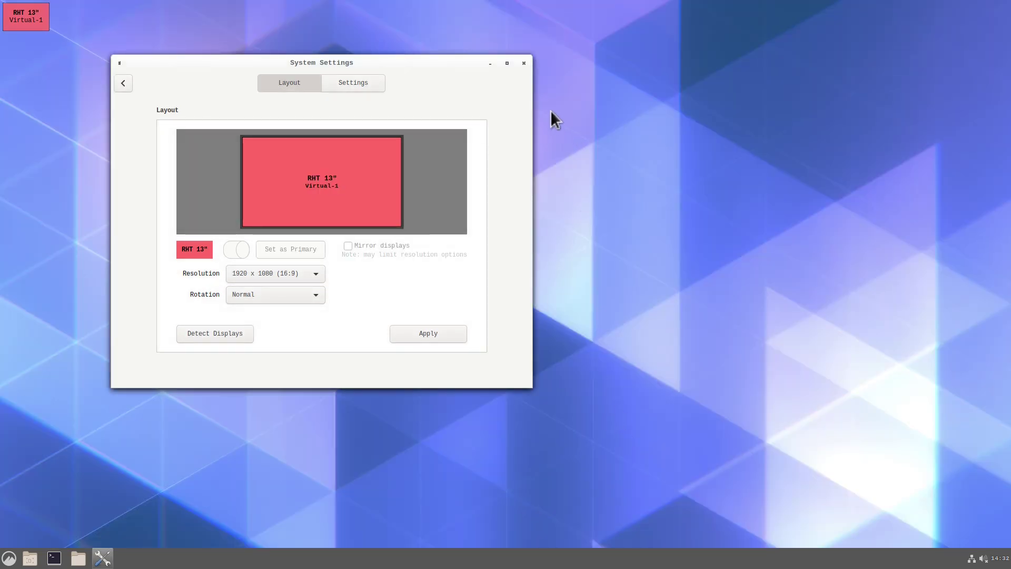
pyautogui.click(524, 63)
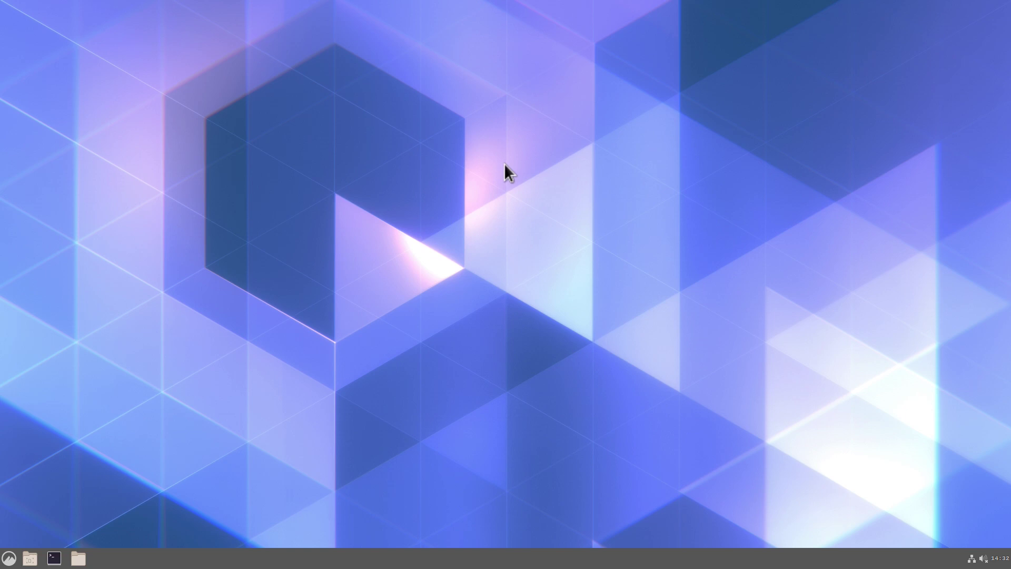
# Step: Make the Acrylic painting from the Backgrounds collection the desktop wallpaper and close the chooser
pyautogui.rightClick(462, 178)
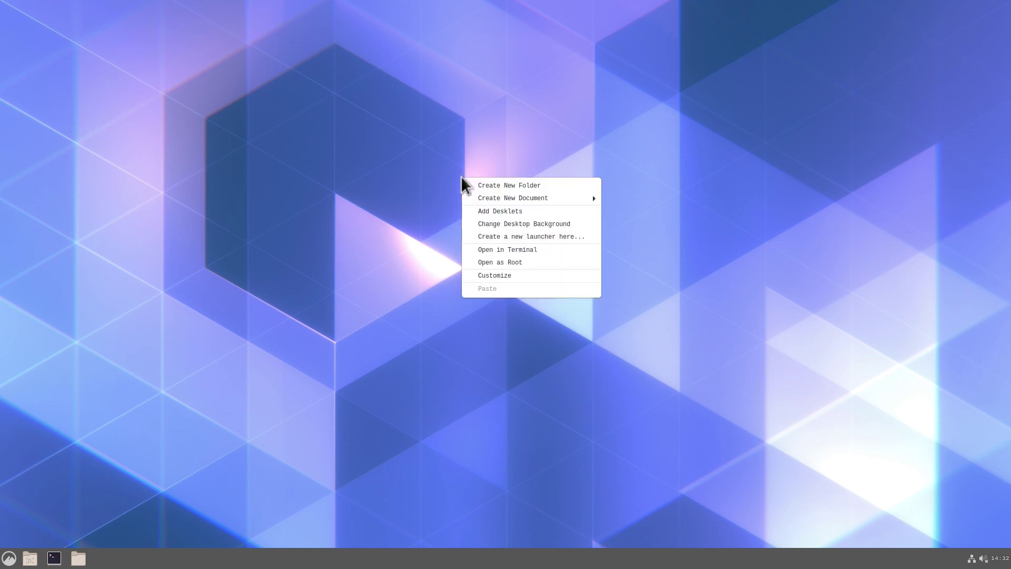
pyautogui.click(476, 224)
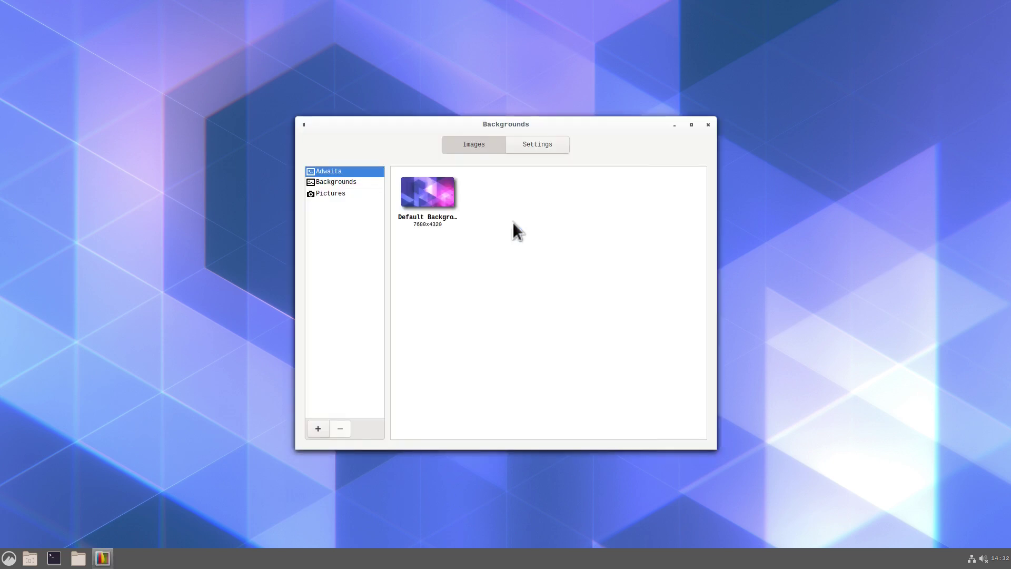
pyautogui.click(332, 181)
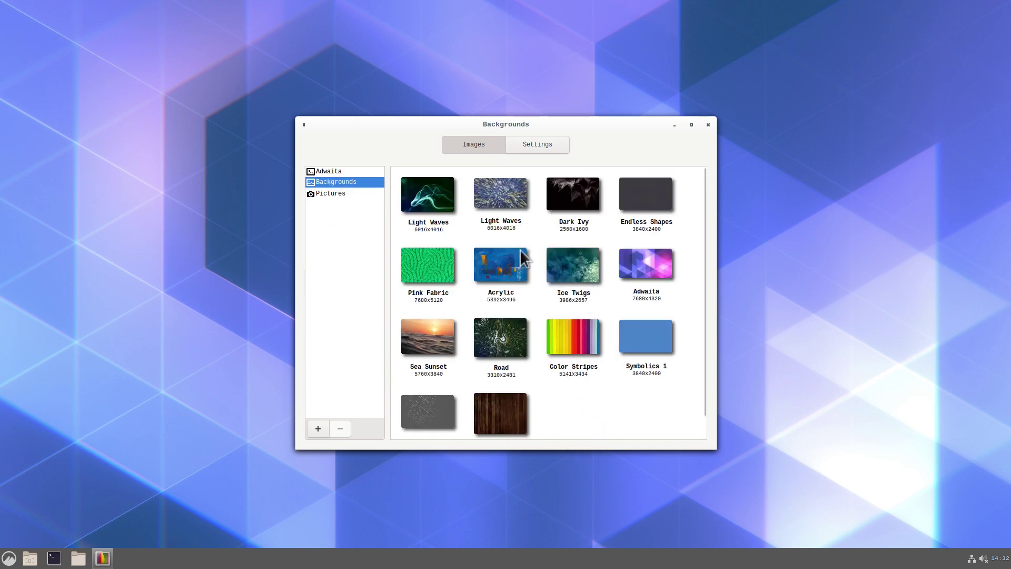
pyautogui.click(487, 266)
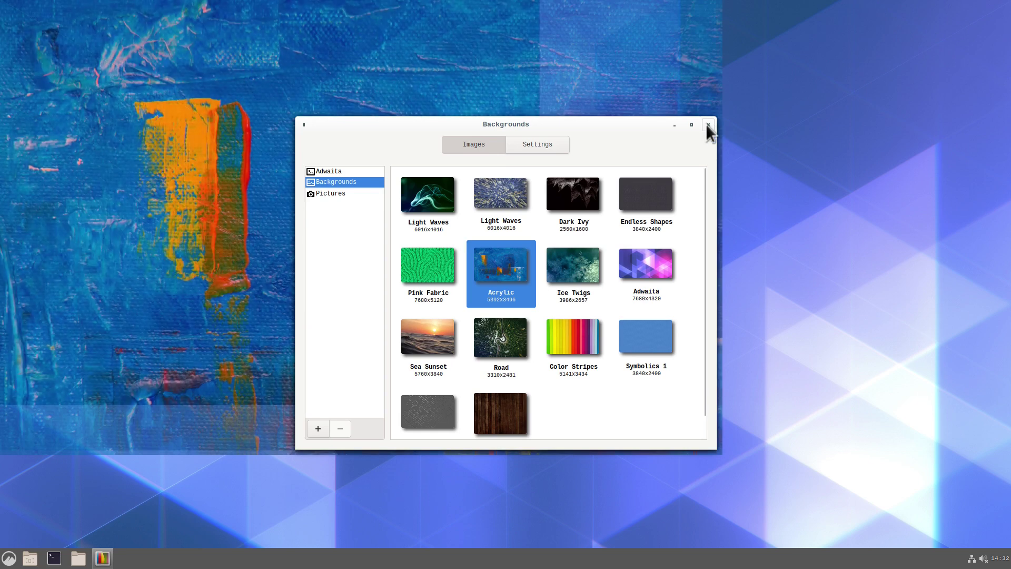
pyautogui.click(708, 124)
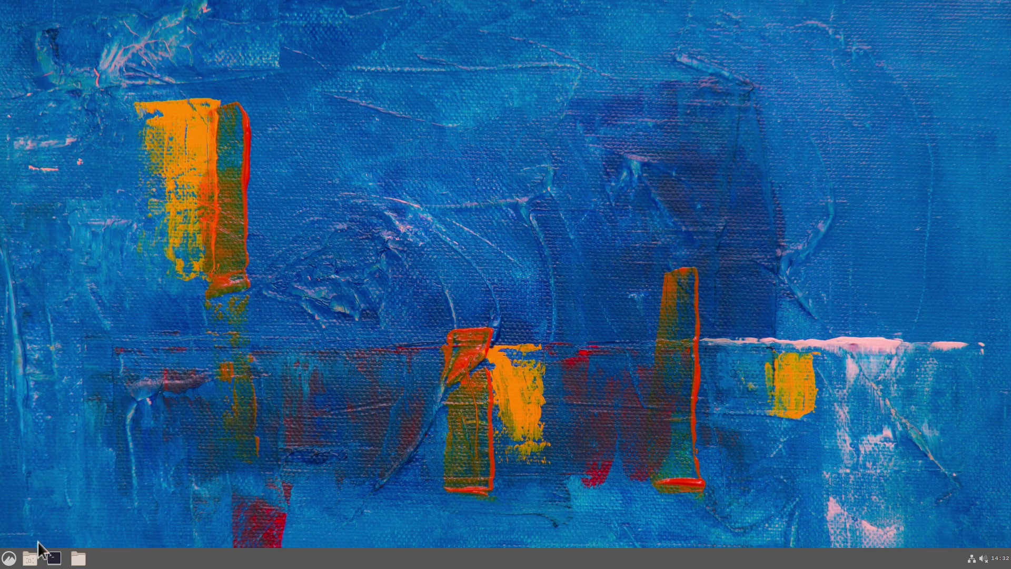
pyautogui.click(9, 558)
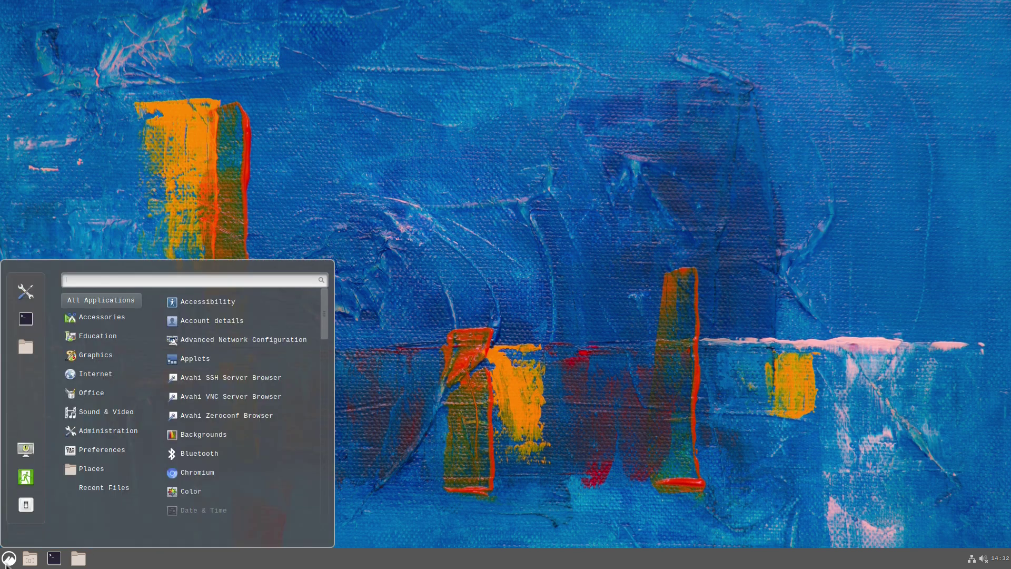
# Step: Open the Themes page in System Settings and choose Adwaita-dark for Controls
pyautogui.click(26, 293)
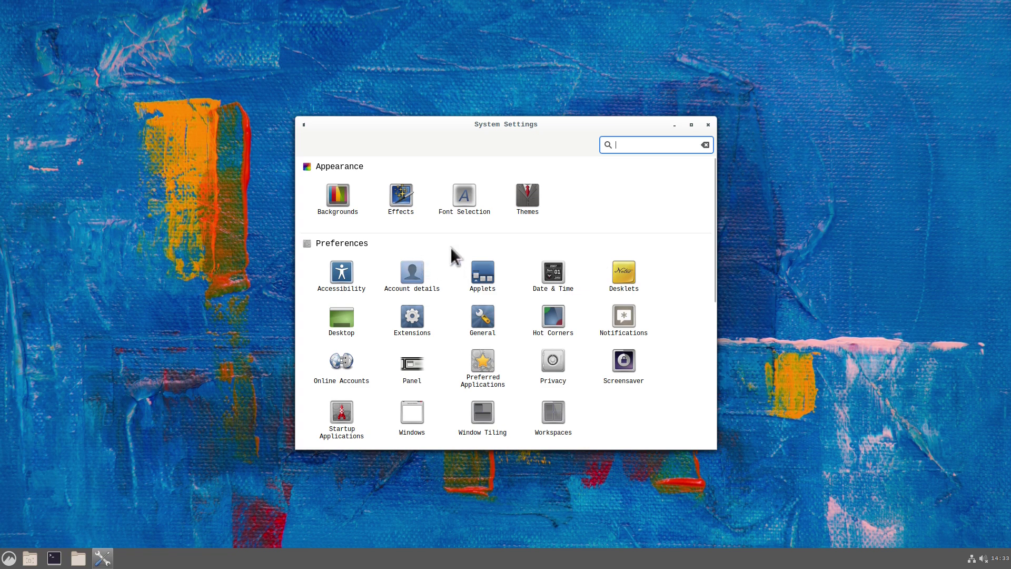
pyautogui.click(527, 197)
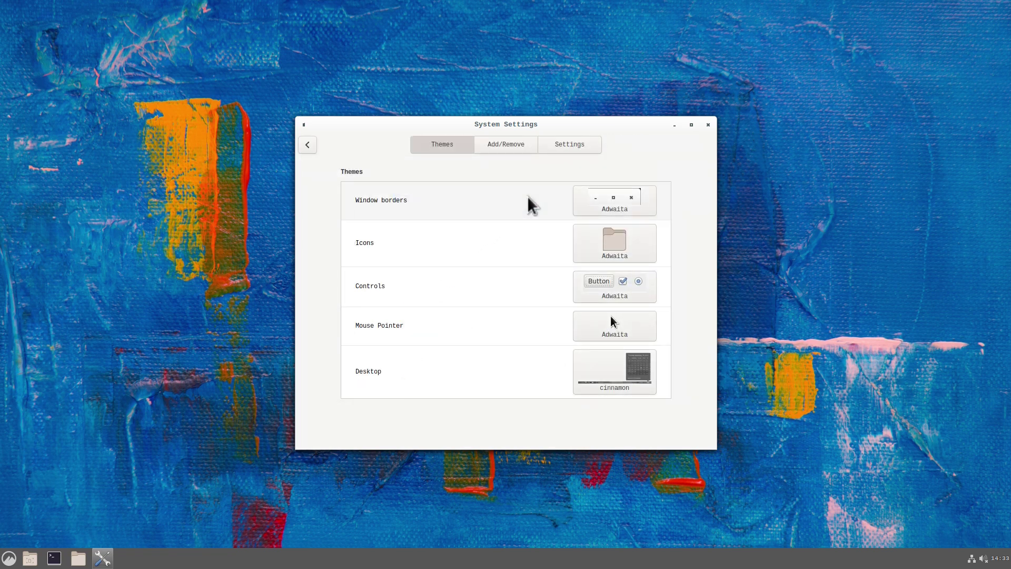
pyautogui.click(613, 380)
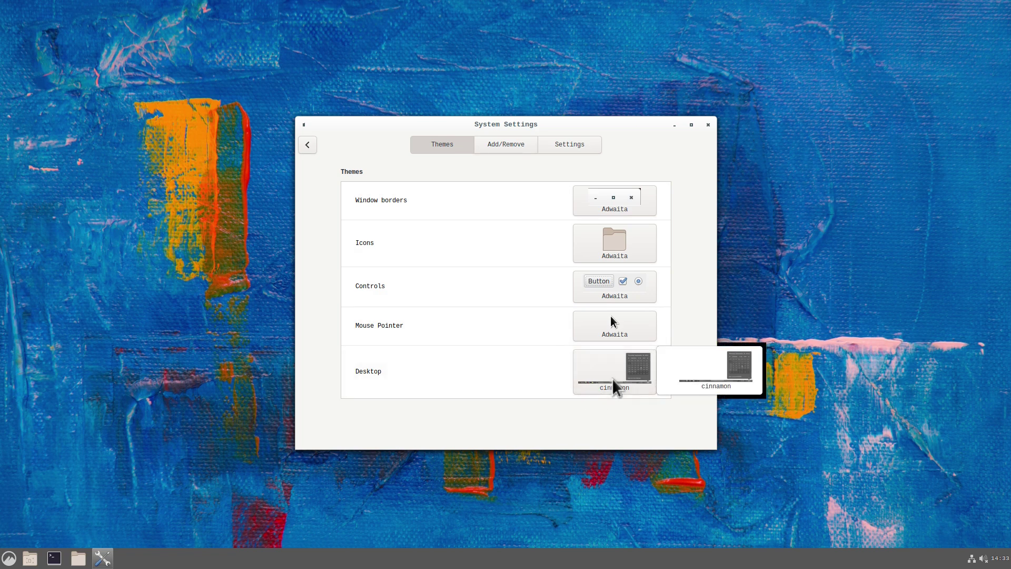
pyautogui.click(611, 332)
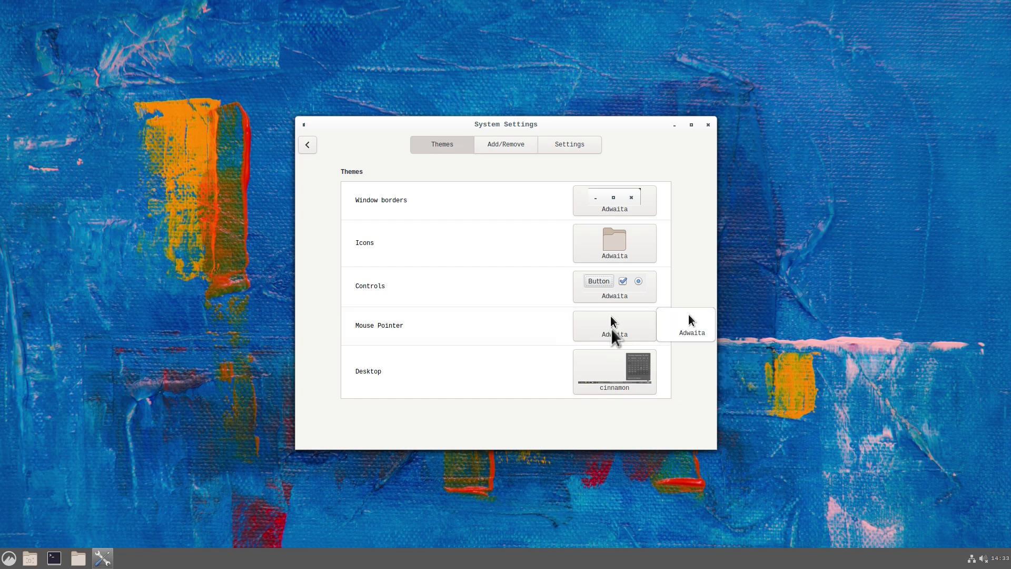
pyautogui.click(595, 287)
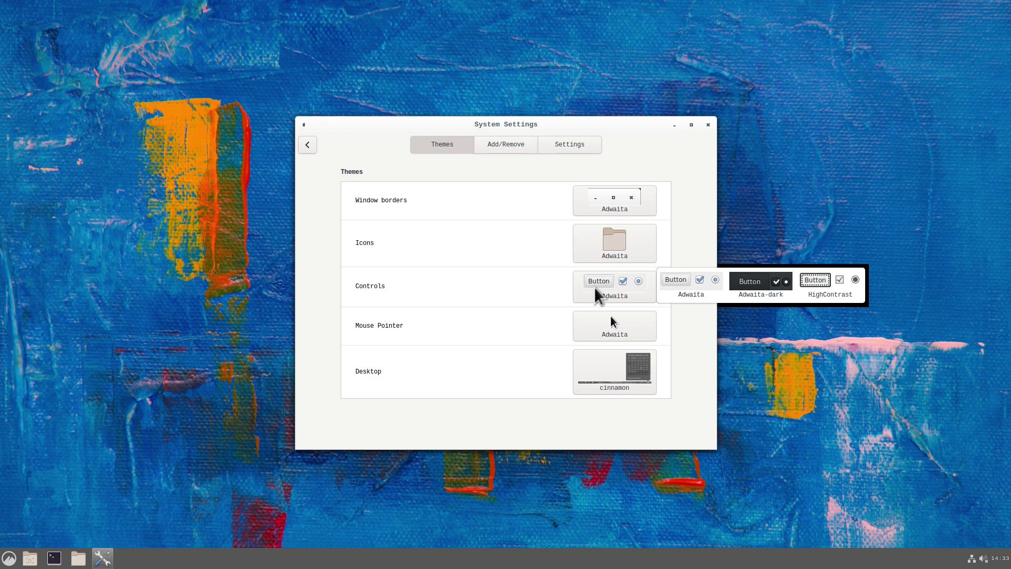
pyautogui.click(749, 285)
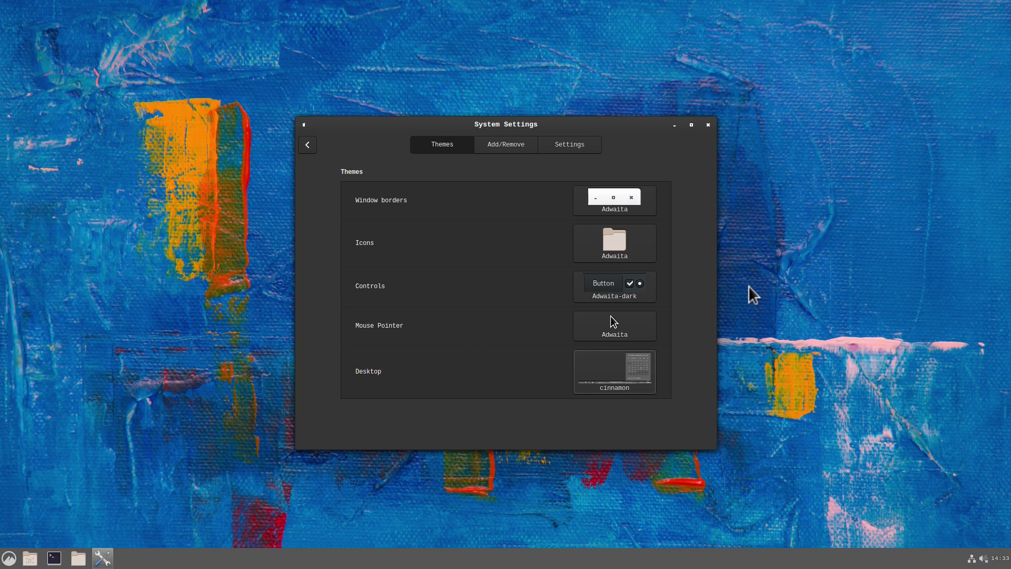
pyautogui.click(618, 242)
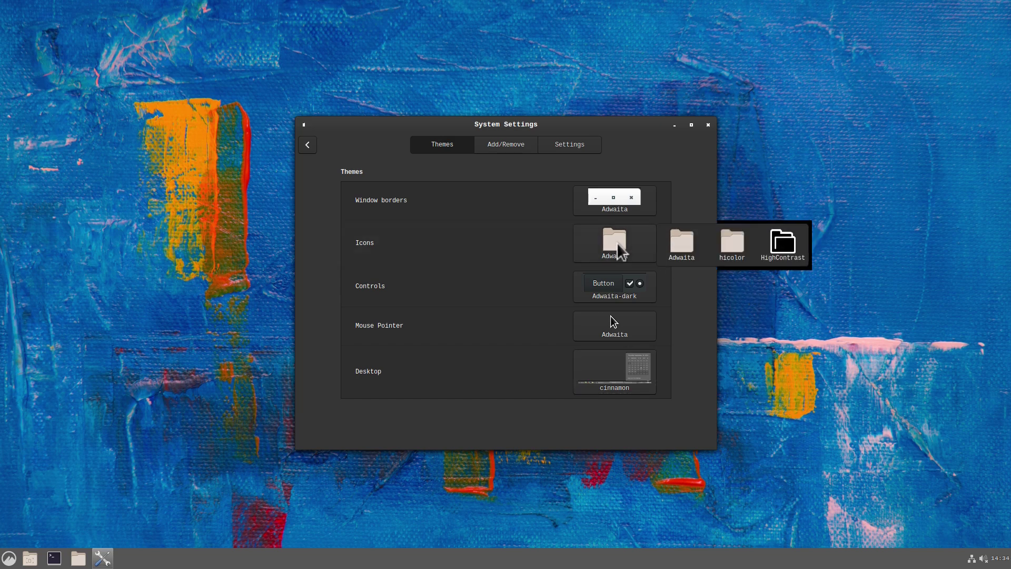
pyautogui.click(631, 199)
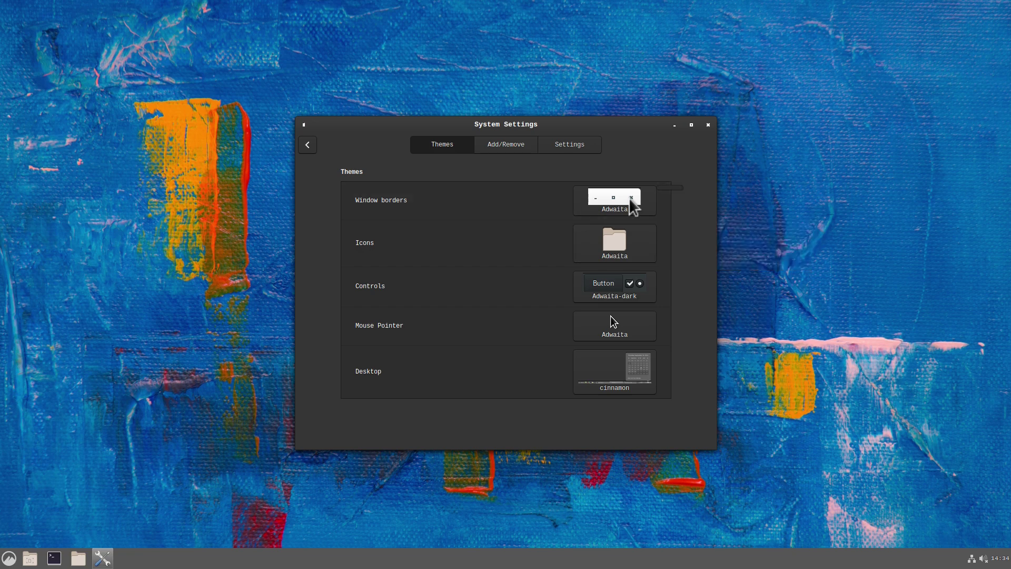
pyautogui.click(636, 156)
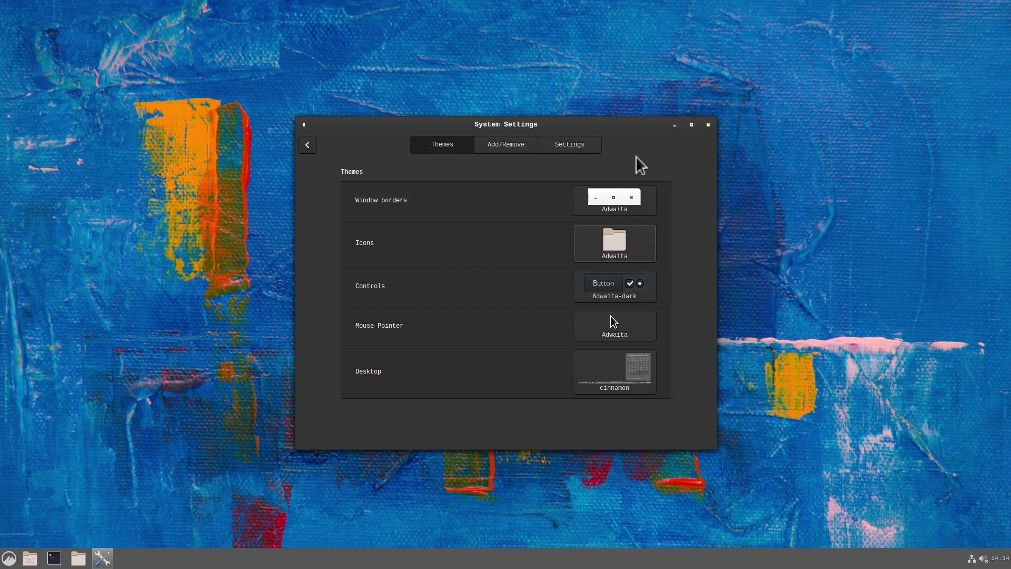
pyautogui.click(306, 145)
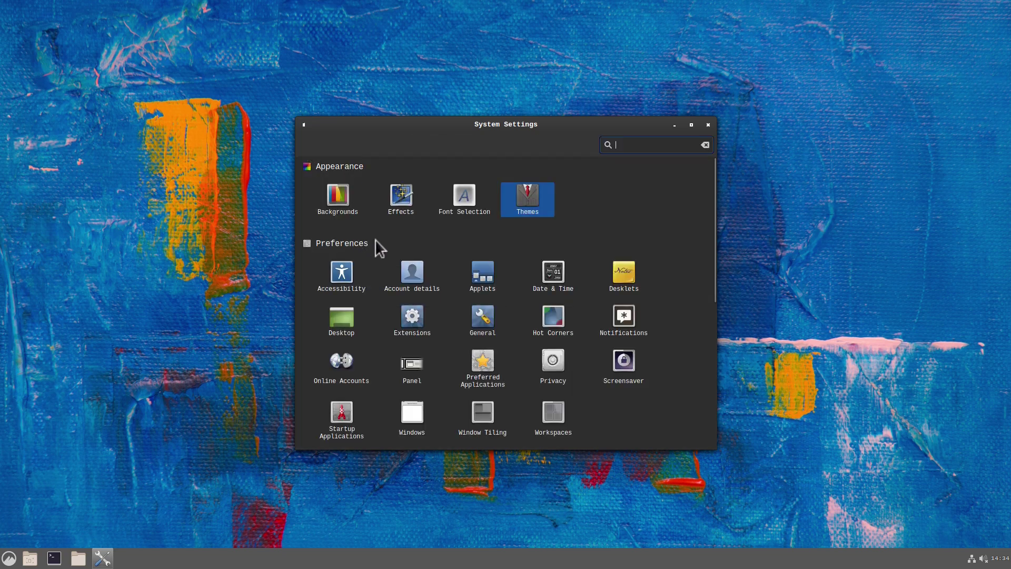
# Step: Look over the Font Selection and Effects pages, then go to the Themes page
pyautogui.click(468, 195)
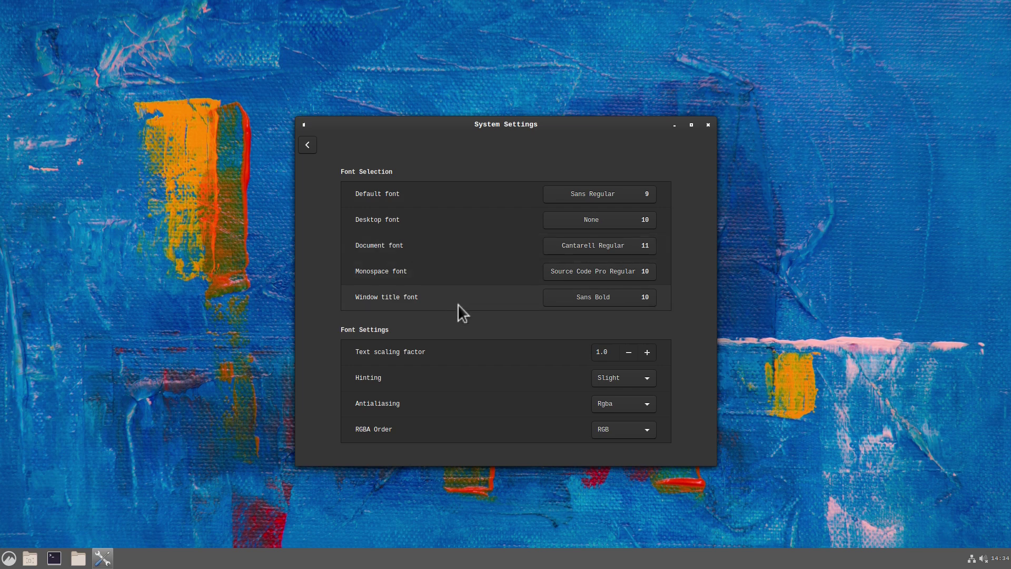
pyautogui.click(306, 145)
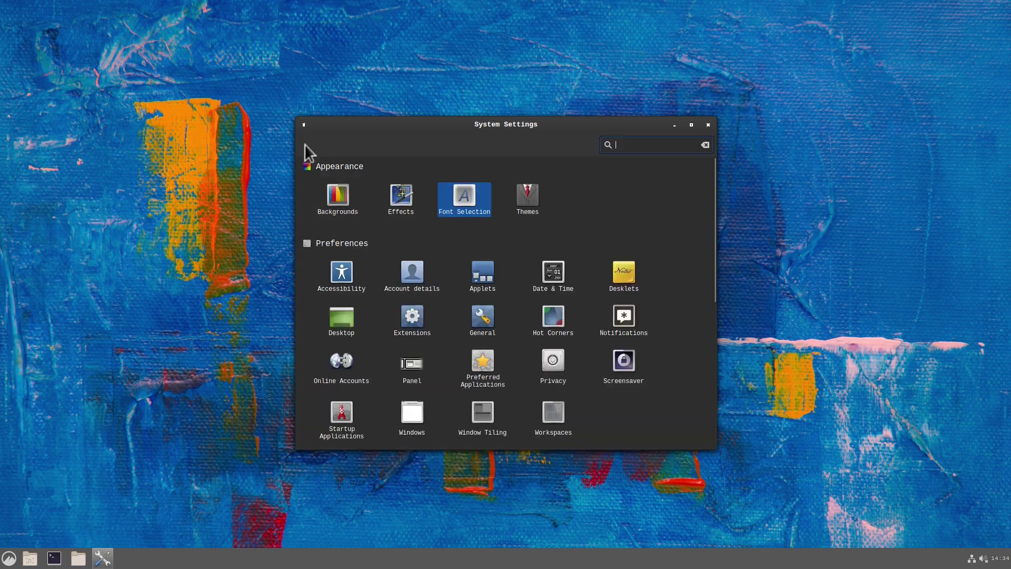
pyautogui.click(401, 208)
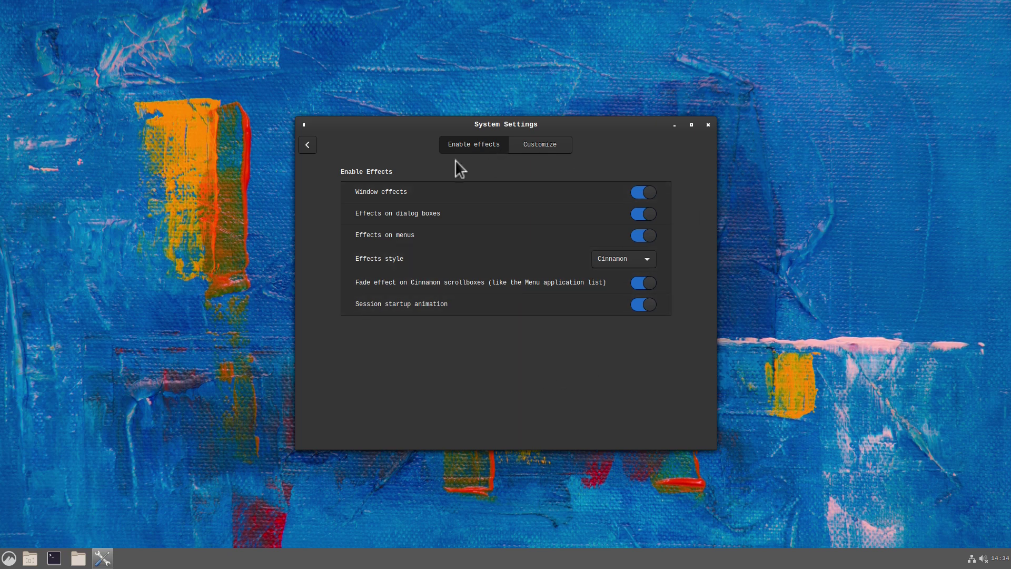
pyautogui.click(306, 147)
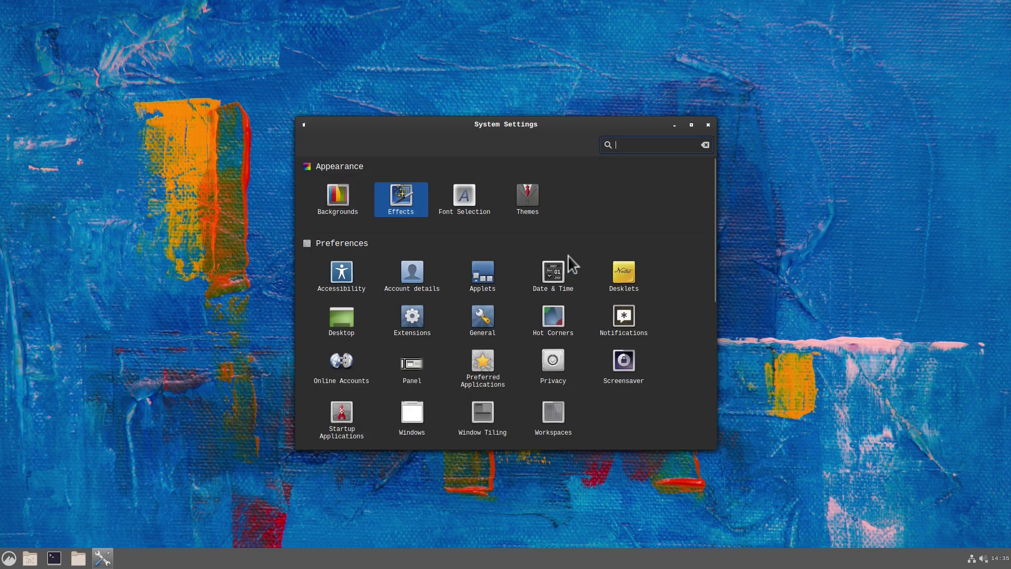
pyautogui.click(534, 205)
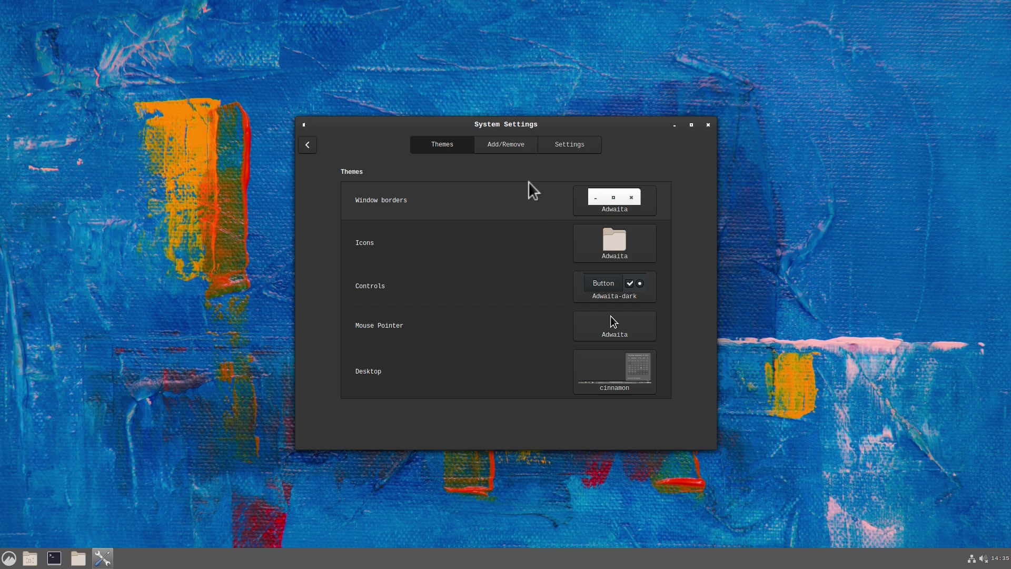
# Step: Update the theme cache on the Add/Remove tab and download the Adapta-Nokto theme
pyautogui.click(504, 144)
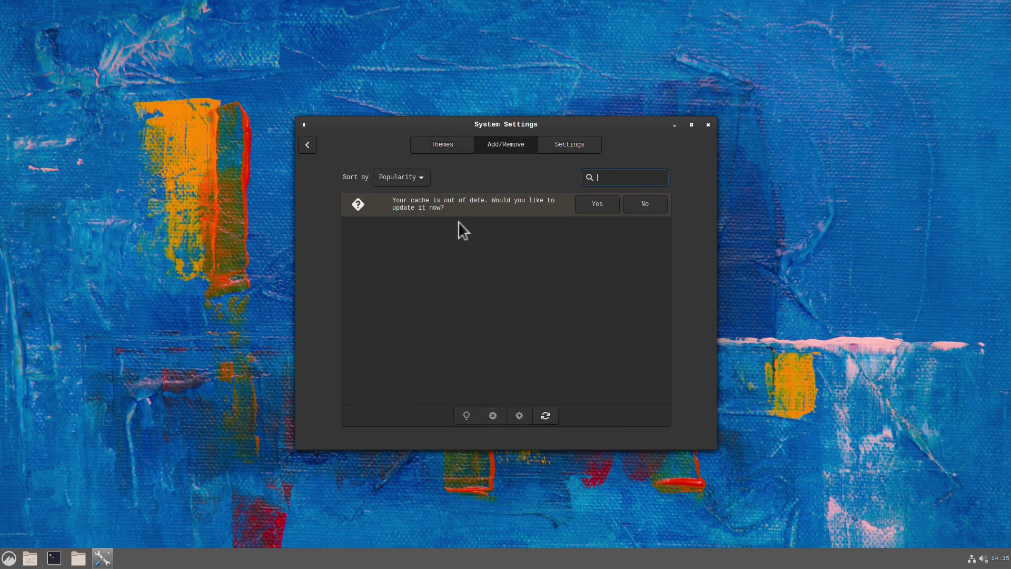
pyautogui.click(586, 204)
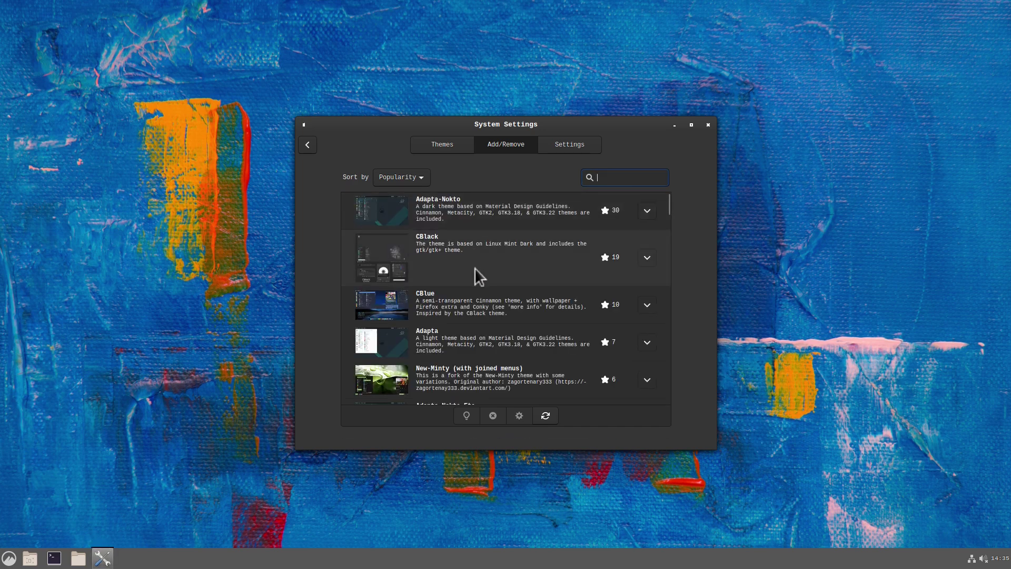
pyautogui.scroll(-5, 475, 267)
pyautogui.scroll(5, 477, 274)
pyautogui.scroll(-10, 480, 277)
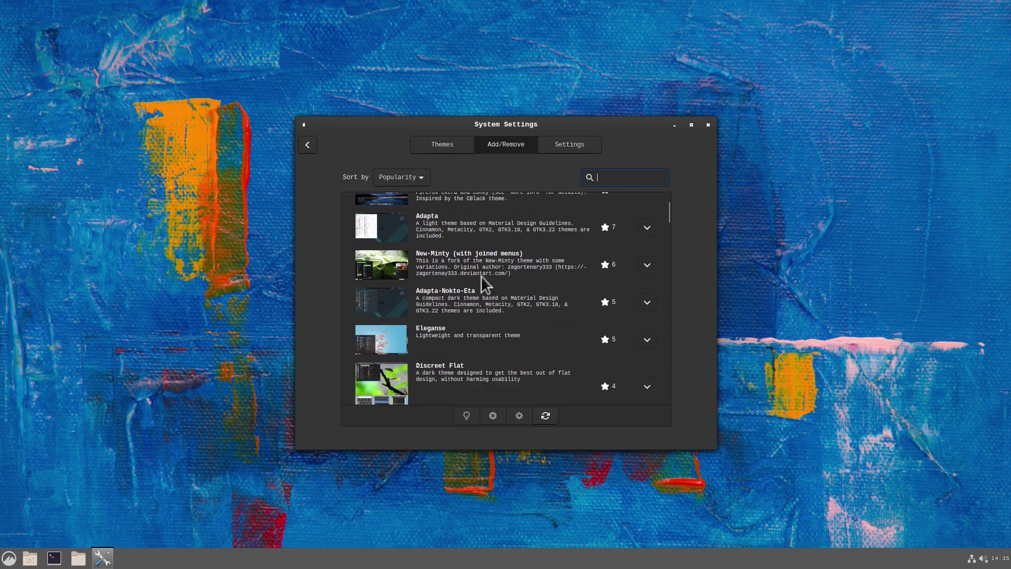
pyautogui.scroll(-2, 490, 253)
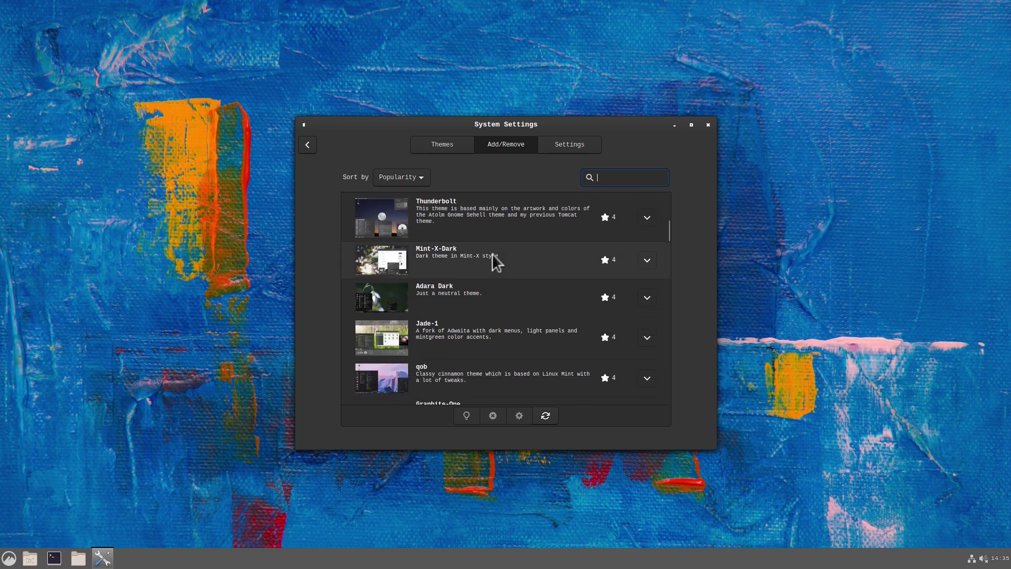
pyautogui.scroll(-4, 492, 254)
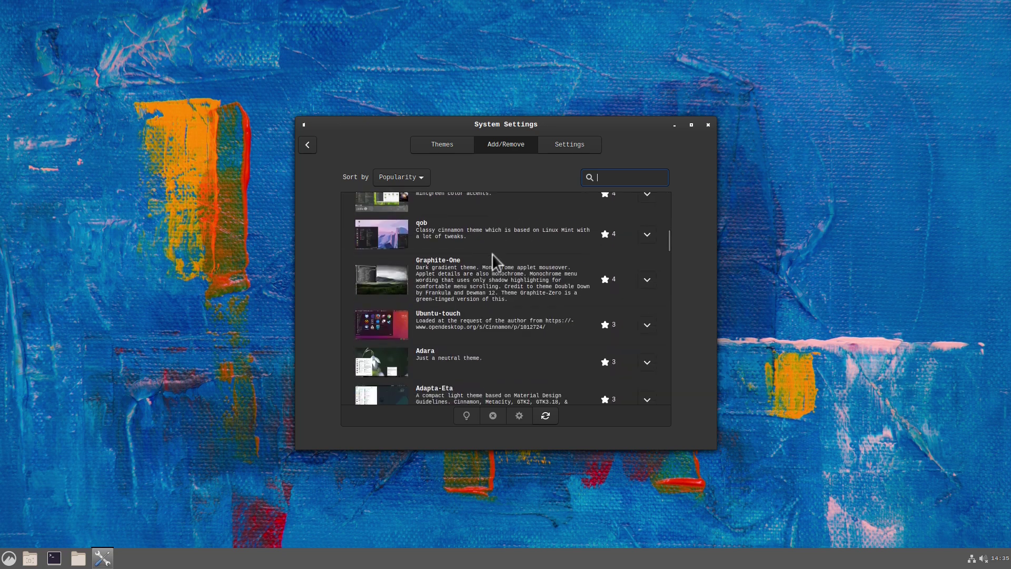
pyautogui.scroll(4, 492, 254)
pyautogui.scroll(7, 492, 254)
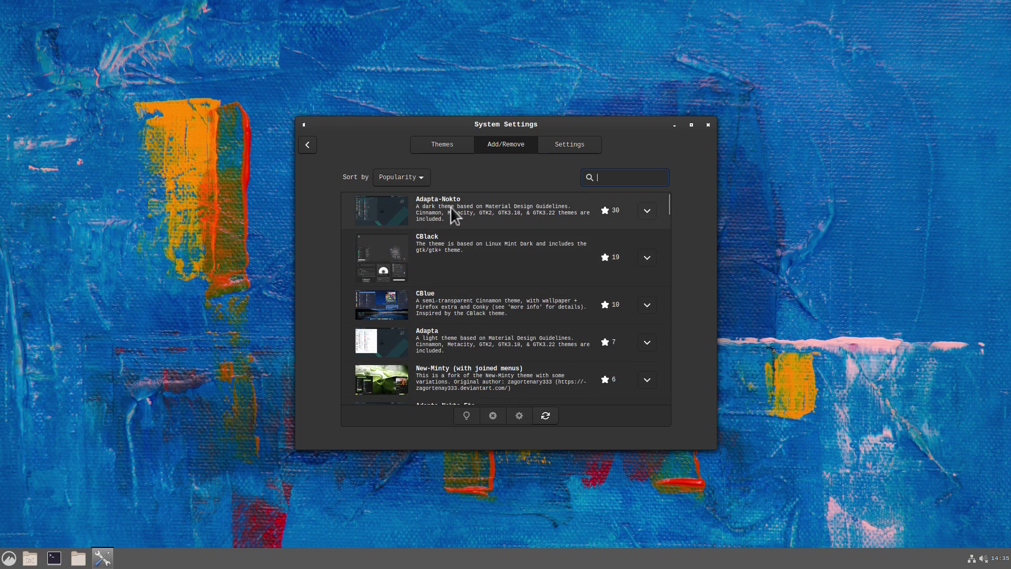
pyautogui.click(644, 211)
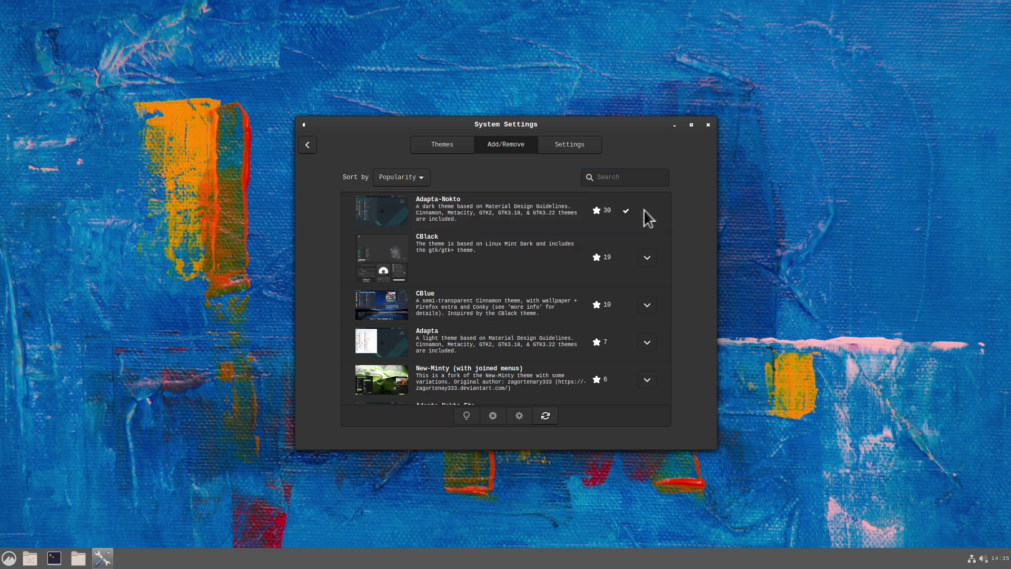
# Step: Apply Adapta-Nokto as the desktop theme
pyautogui.click(442, 144)
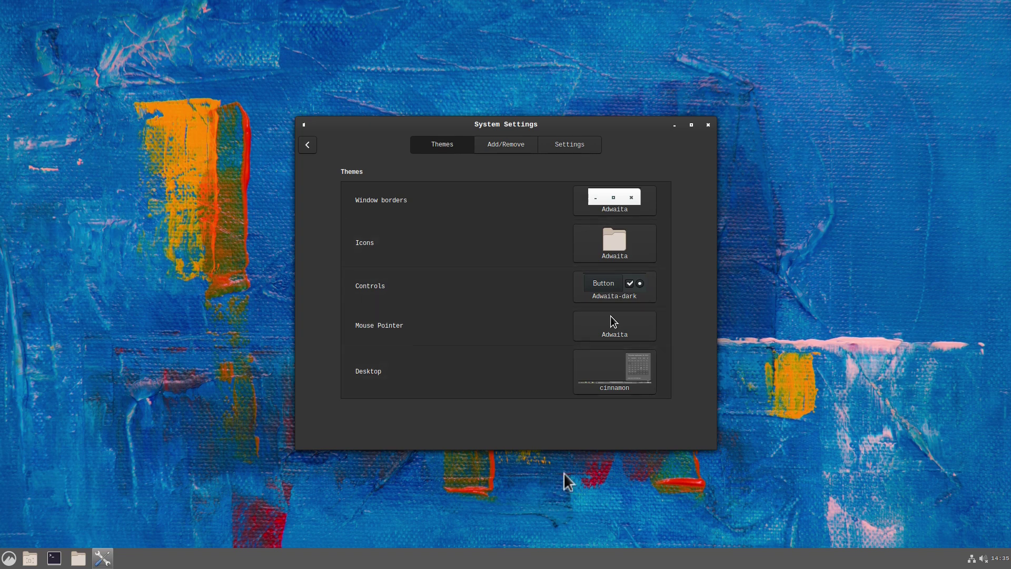
pyautogui.click(598, 391)
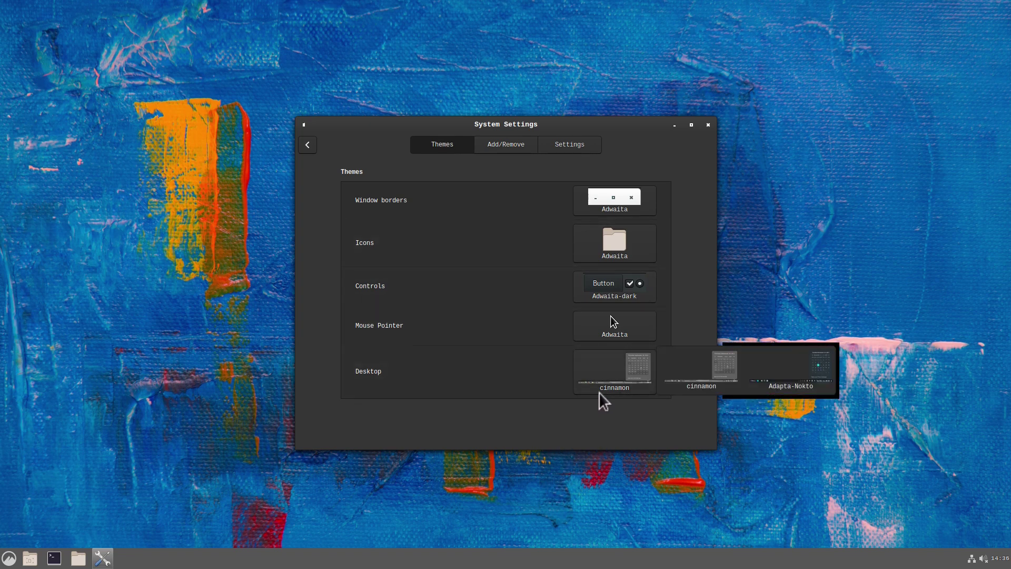
pyautogui.click(799, 371)
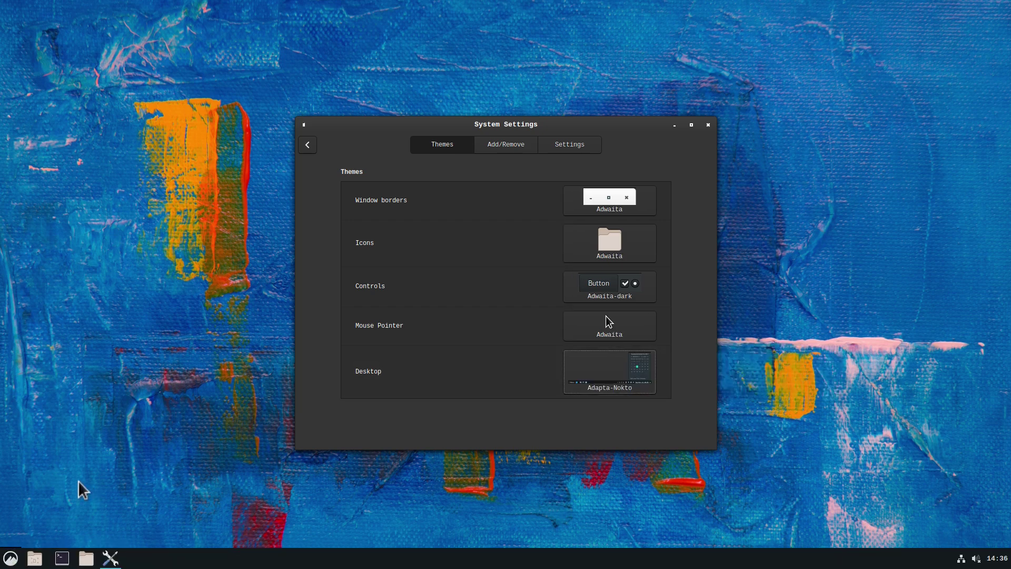
pyautogui.click(15, 556)
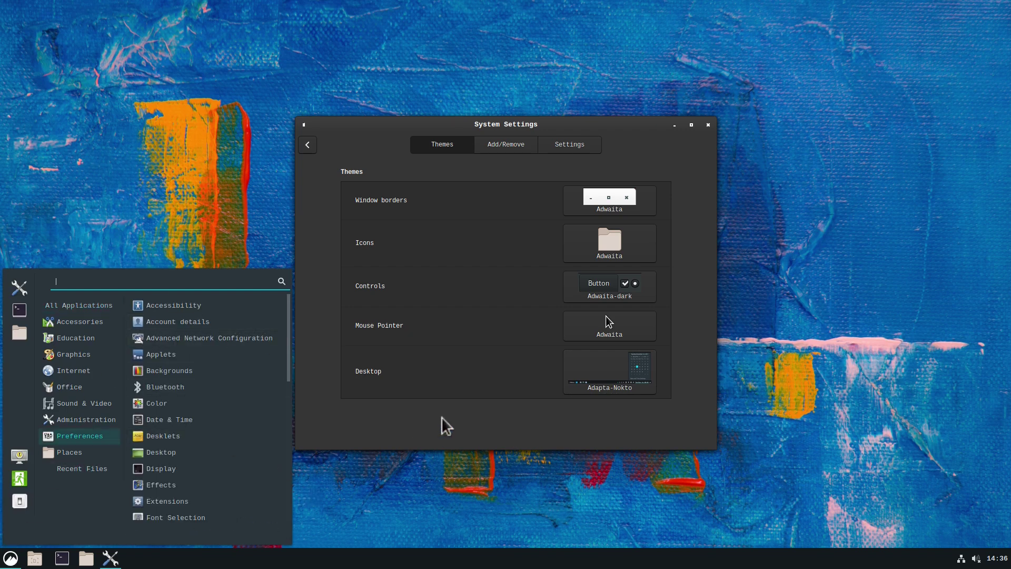
pyautogui.click(458, 420)
# Step: Switch the controls and window borders themes to Adapta-Nokto
pyautogui.click(614, 326)
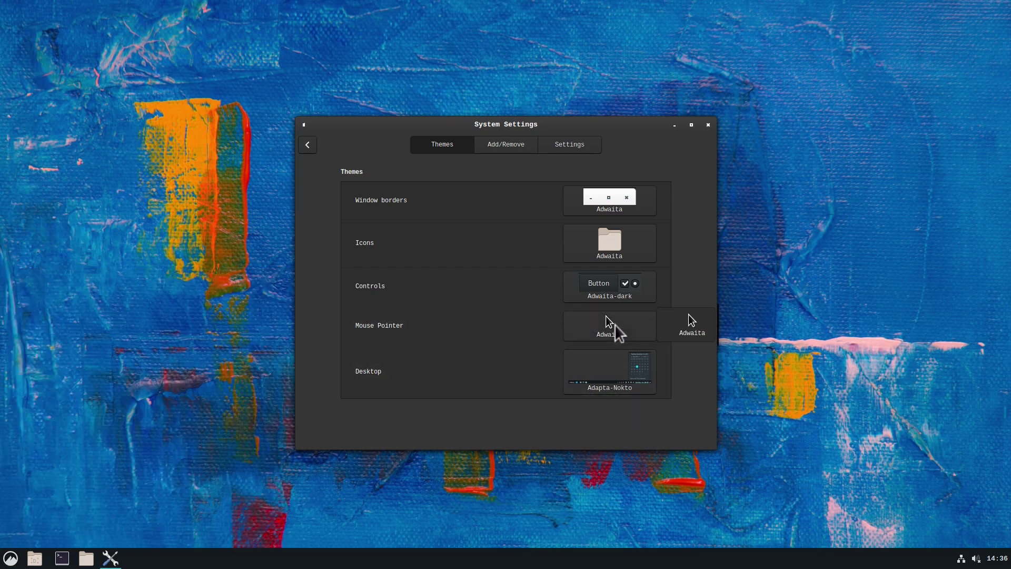
pyautogui.click(620, 289)
pyautogui.click(620, 288)
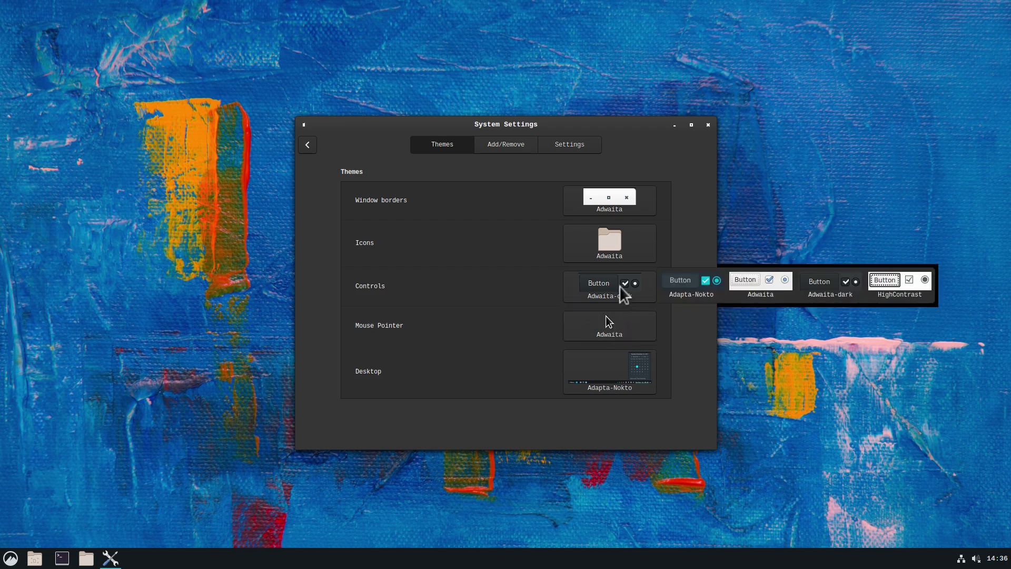
pyautogui.click(687, 287)
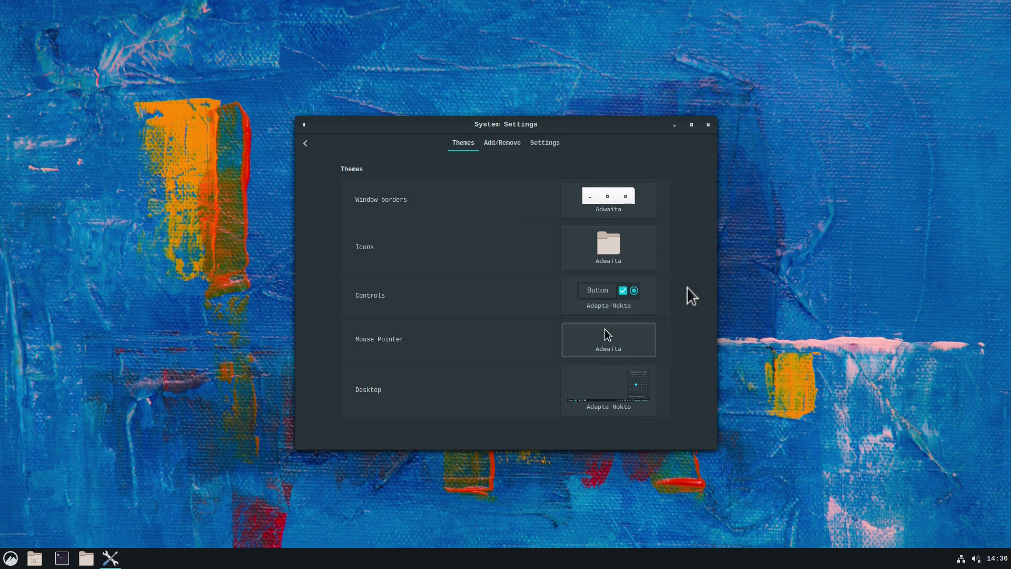
pyautogui.click(607, 246)
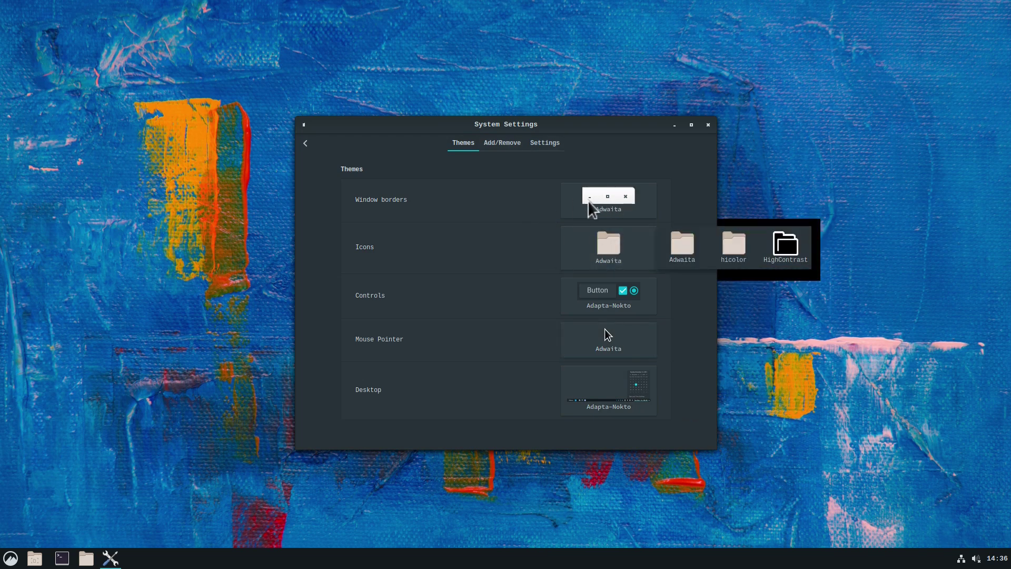
pyautogui.click(605, 202)
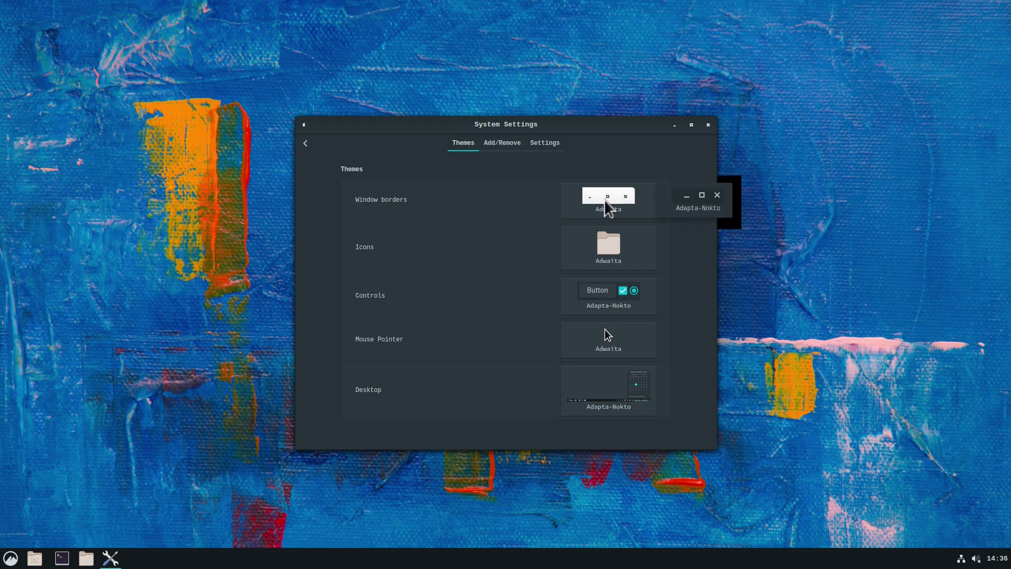
pyautogui.click(691, 196)
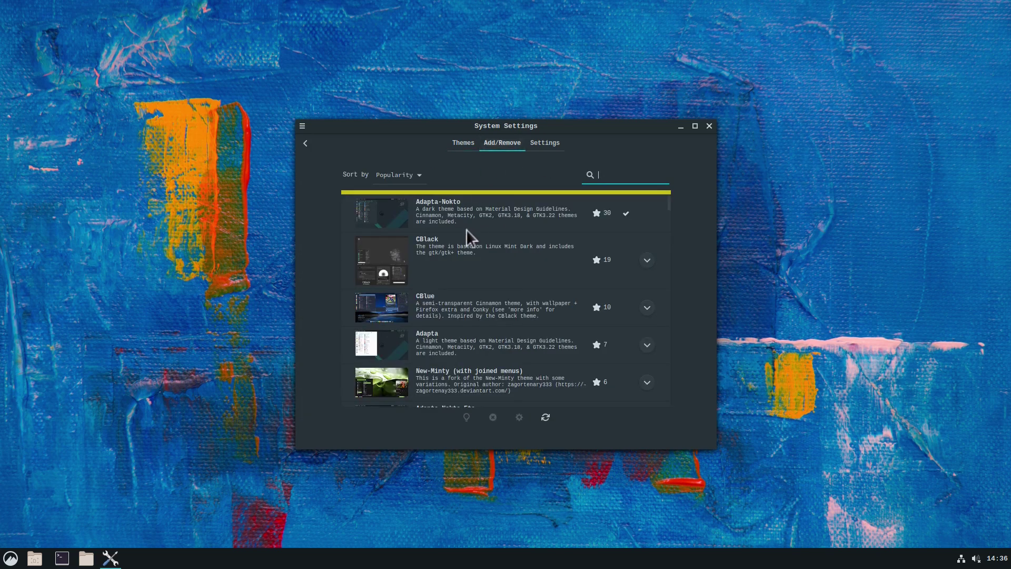
# Step: Select the installed Adapta-Nokto entry in the downloadable themes list, then open the panel menu
pyautogui.click(478, 209)
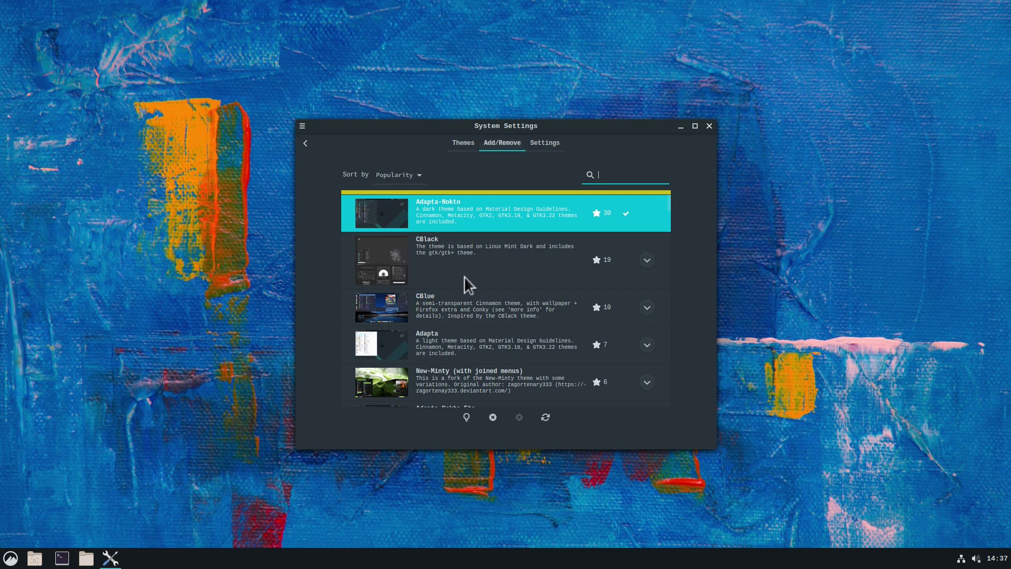
pyautogui.click(464, 144)
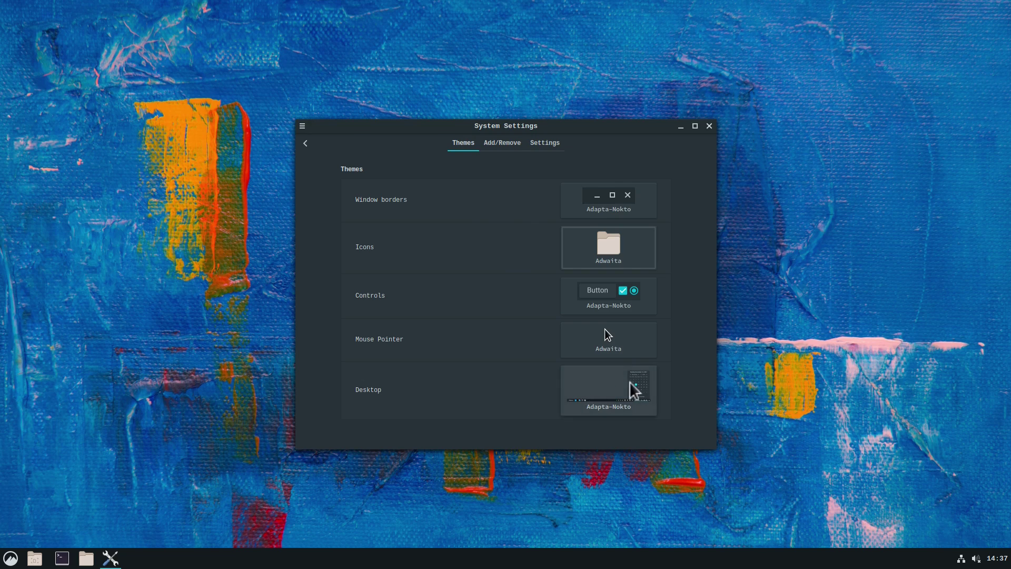
pyautogui.click(502, 143)
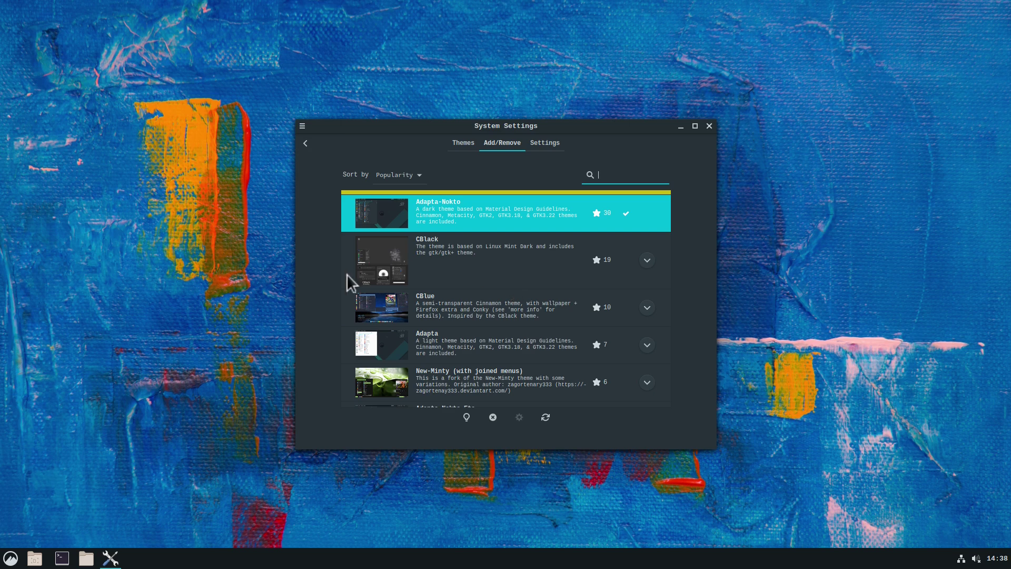
pyautogui.click(11, 558)
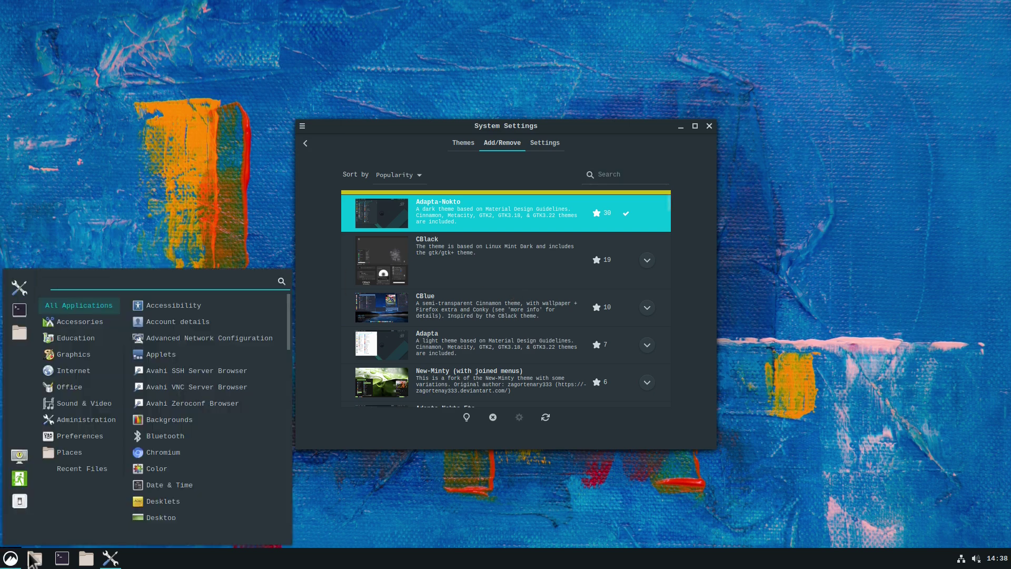
# Step: Launch Chromium from the menu search and maximize its window
pyautogui.write('chro')
pyautogui.press('Return')
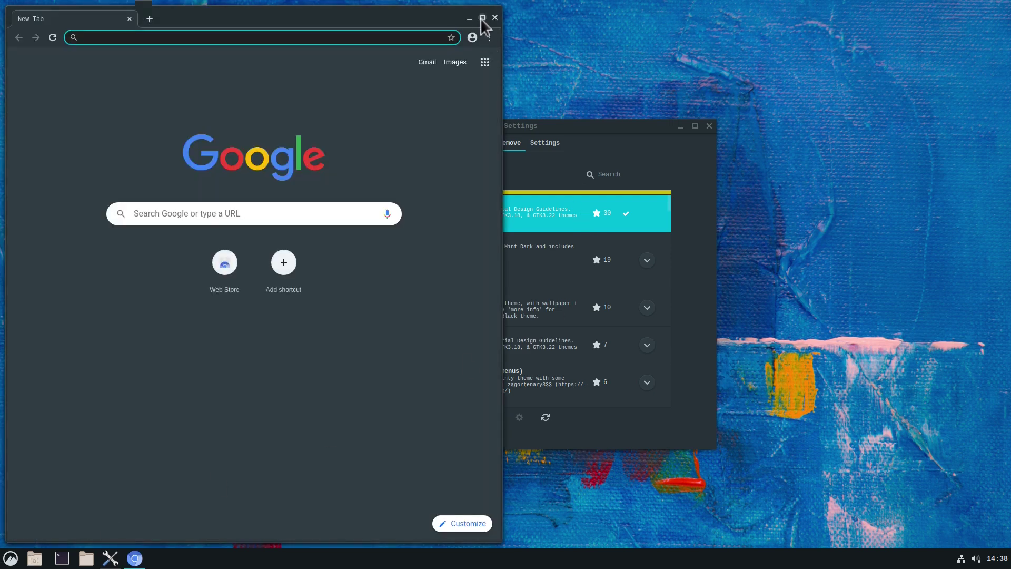
pyautogui.click(481, 18)
# Step: Load archlinux.org and search its packages for 'cinnamon'
pyautogui.write('archlinux.org')
pyautogui.press('Return')
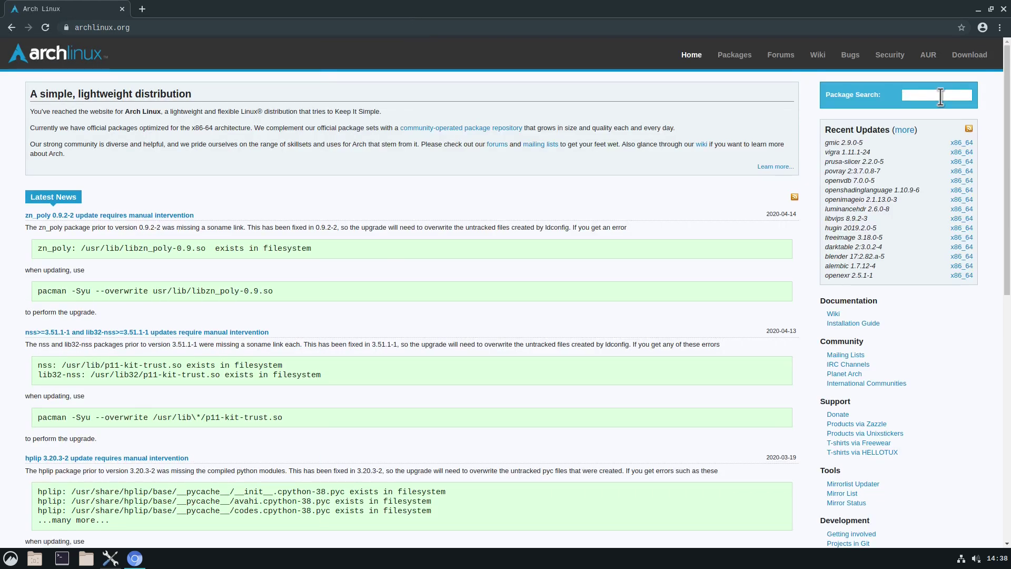
pyautogui.write('cinnamon')
pyautogui.press('Return')
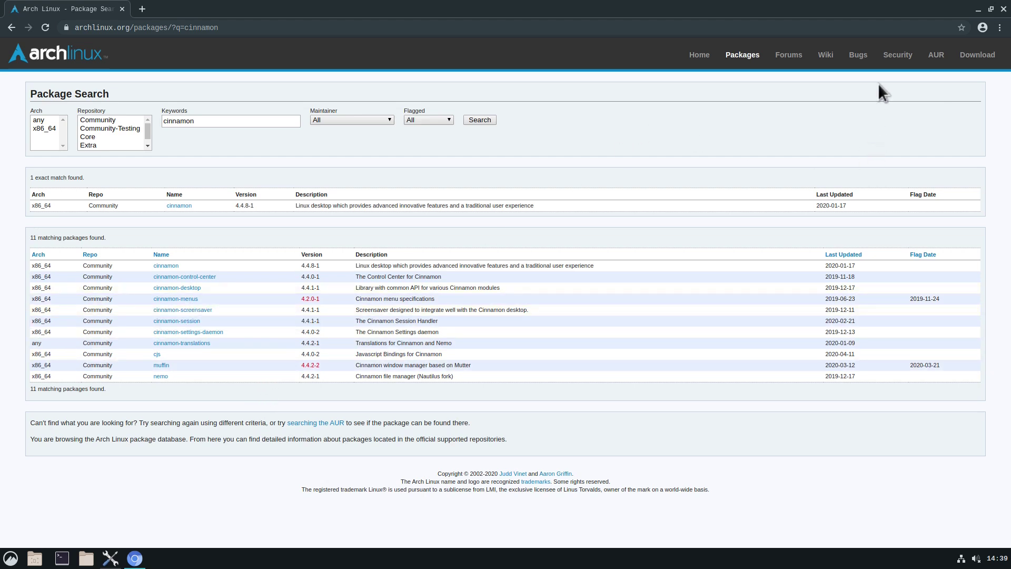
pyautogui.rightClick(933, 57)
# Step: Open the AUR in a new tab and search it for 'cinnamon'
pyautogui.click(931, 65)
pyautogui.click(170, 11)
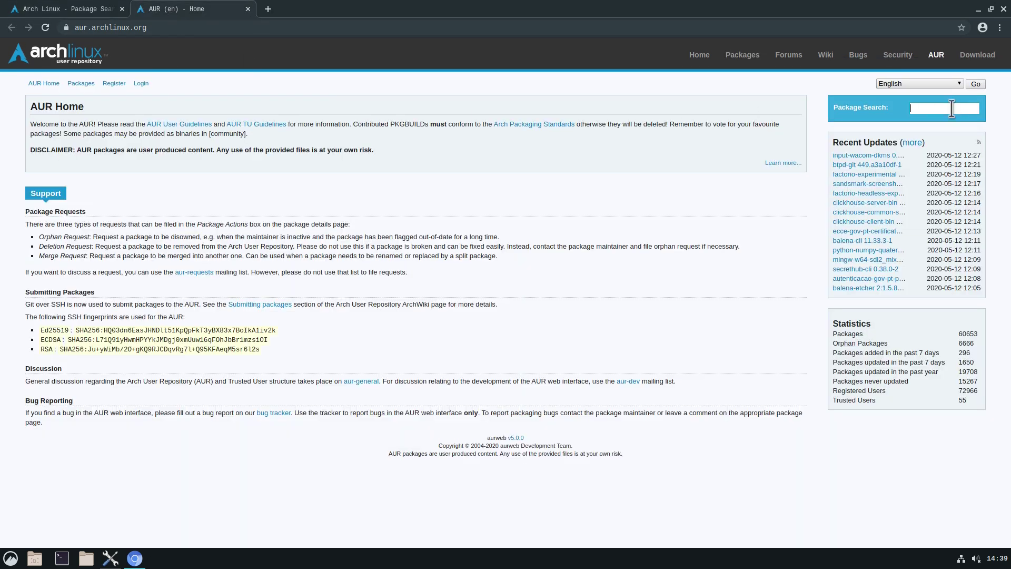
pyautogui.write('cinnamon')
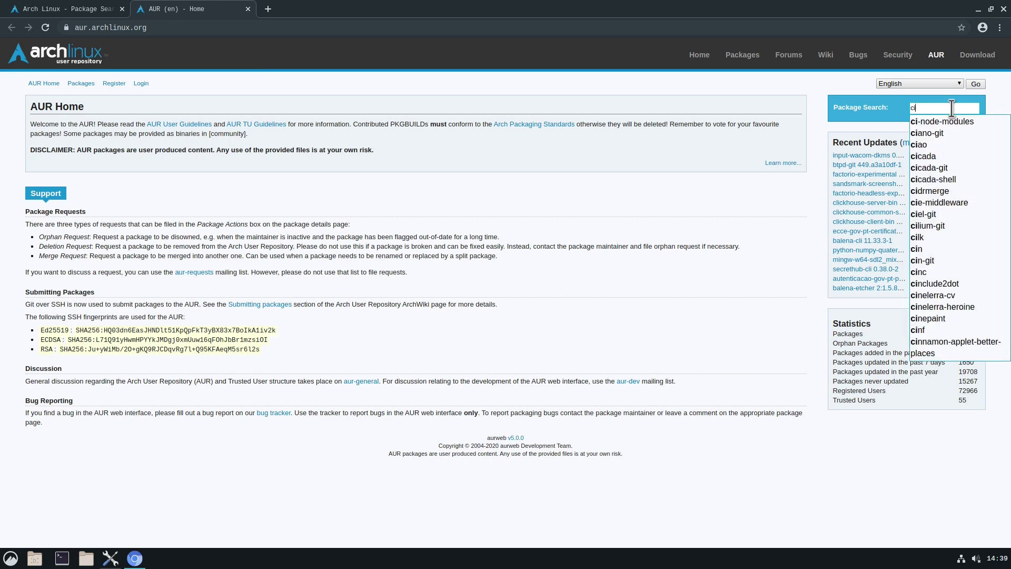
pyautogui.press('Return')
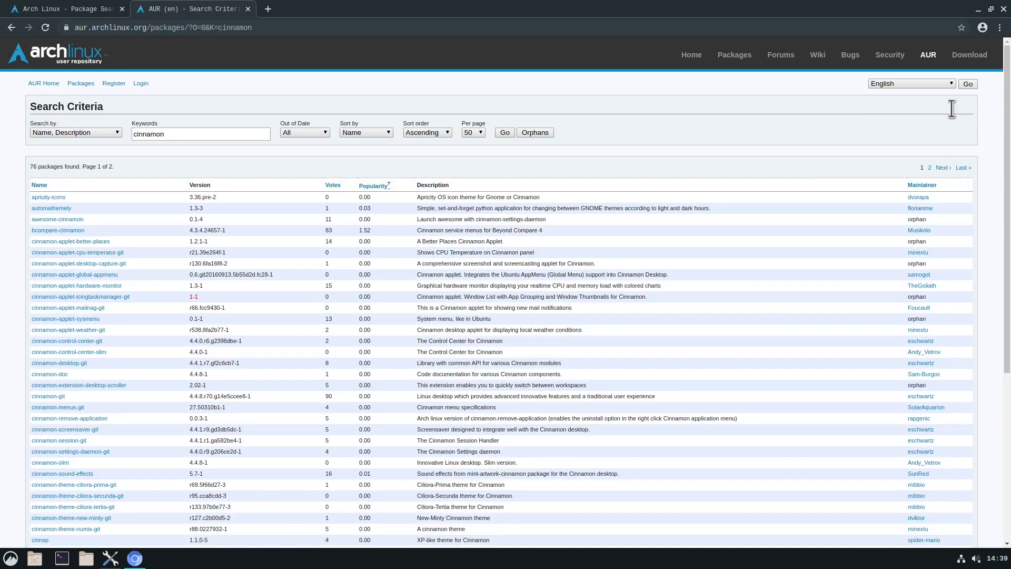
pyautogui.scroll(-4, 94, 398)
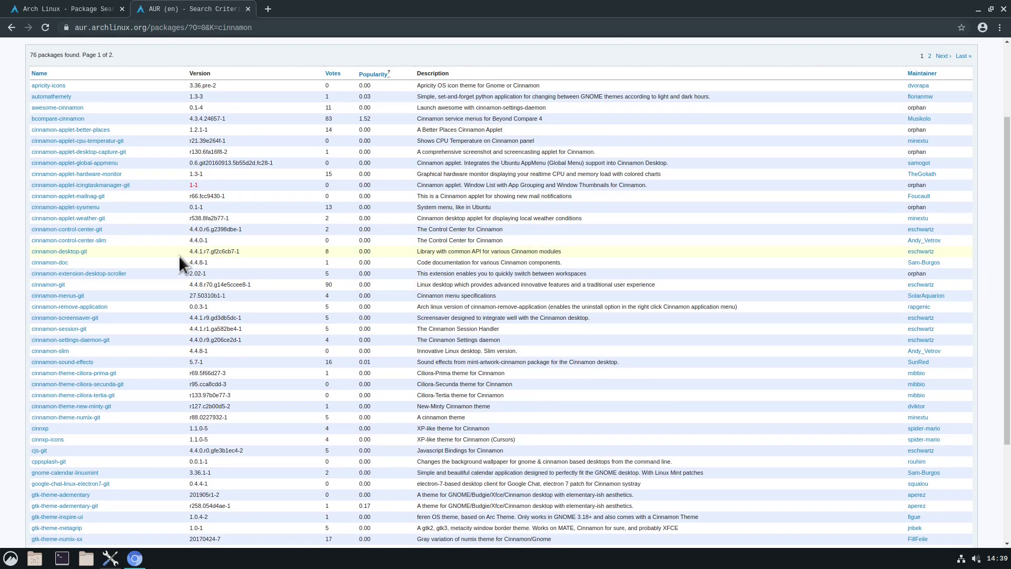
# Step: Replace the official package search keyword with 'arc theme' and search again
pyautogui.click(65, 5)
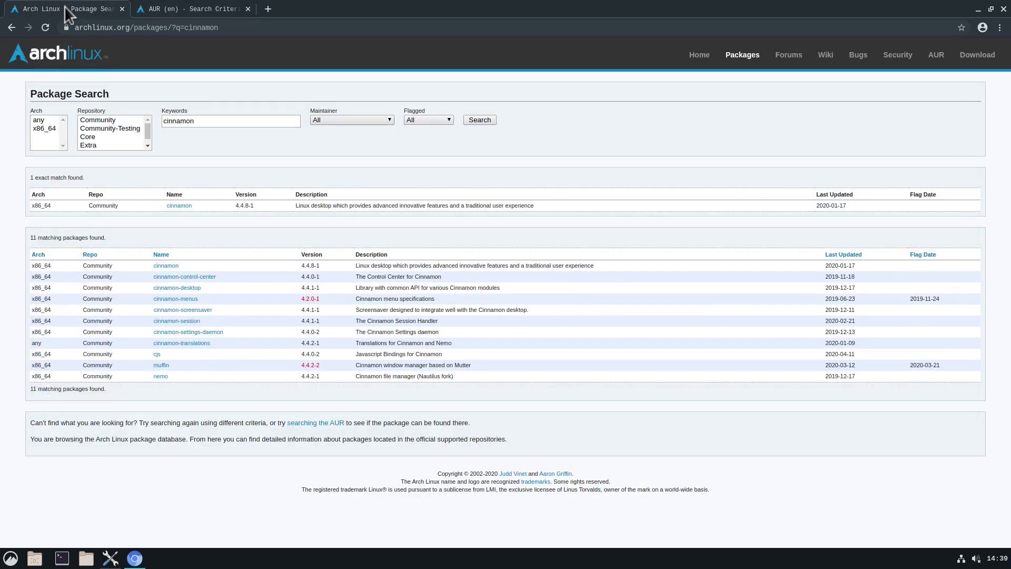
pyautogui.tripleClick(206, 121)
pyautogui.press('BackSpace')
pyautogui.write('arc theme')
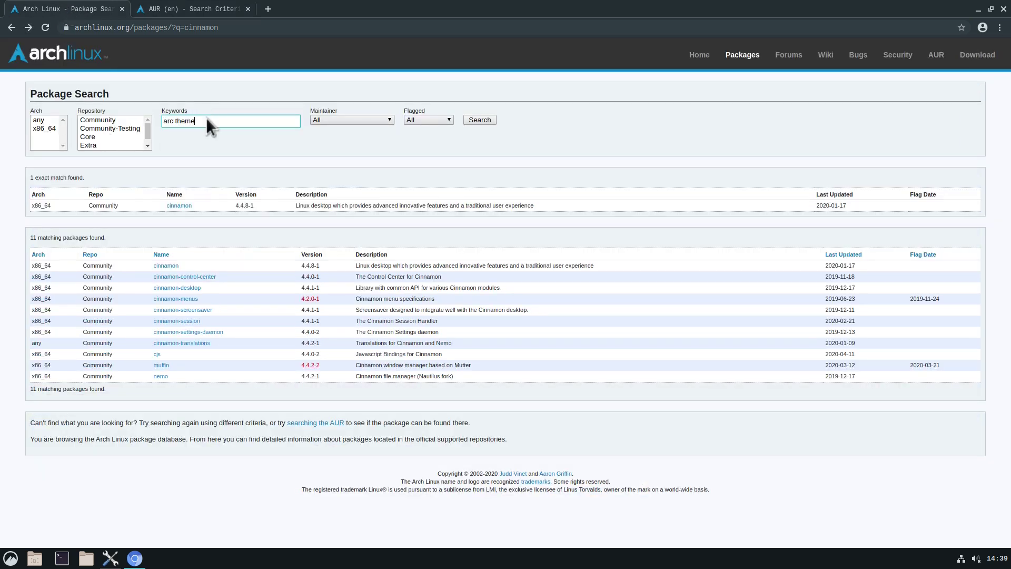
pyautogui.press('Return')
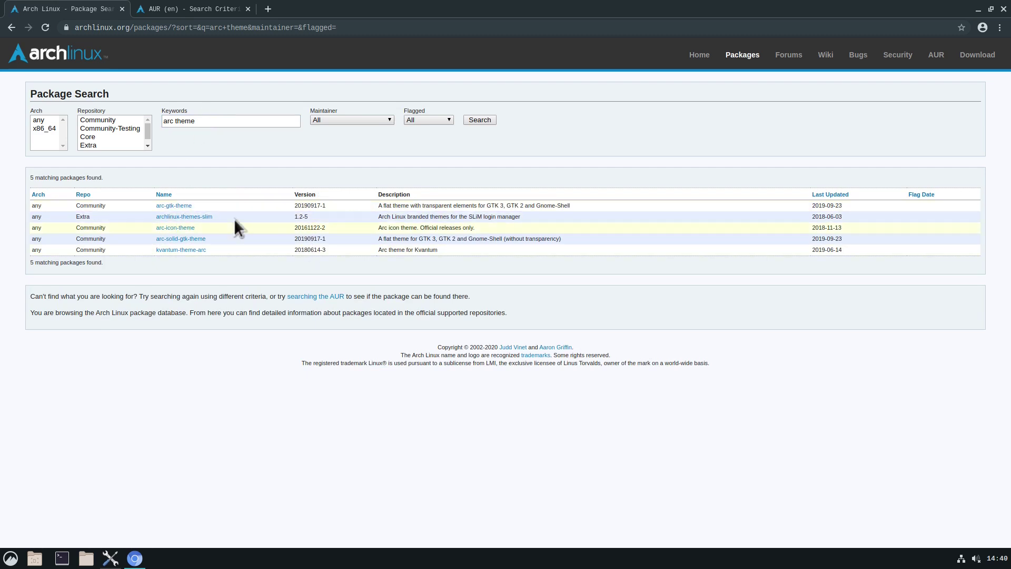
# Step: Install arc-gtk-theme with 'sudo pacman -S arc-gtk-theme', giving the password and confirming
pyautogui.click(61, 557)
pyautogui.write('sudo pacman ')
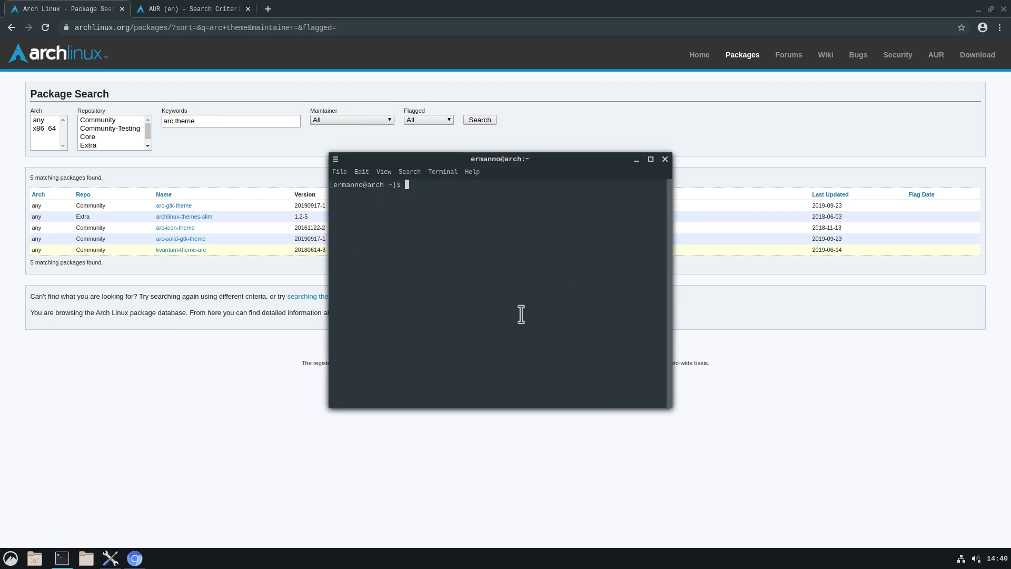
pyautogui.write('-S arc-gtk-theme')
pyautogui.press('Return')
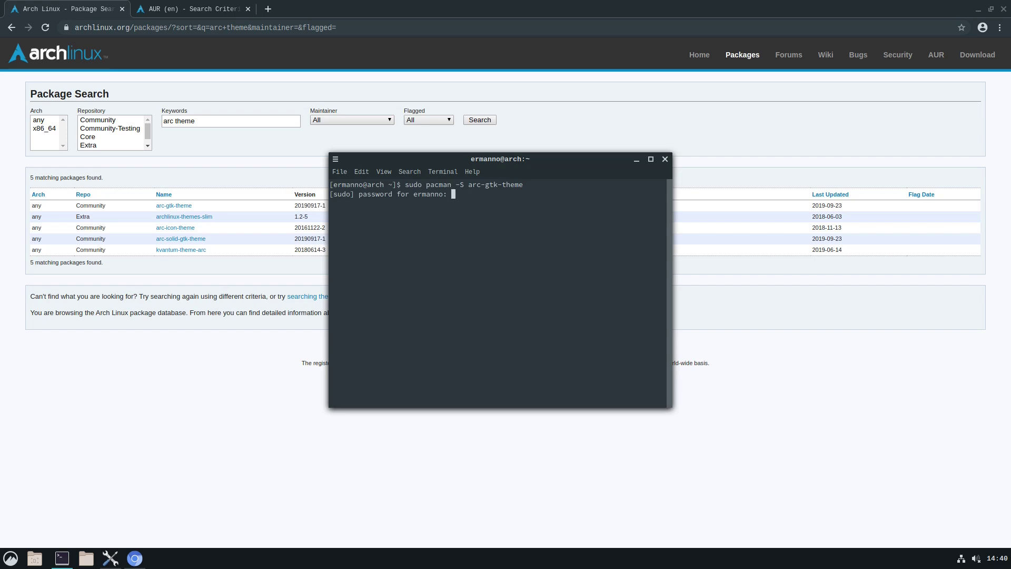
pyautogui.press('Return')
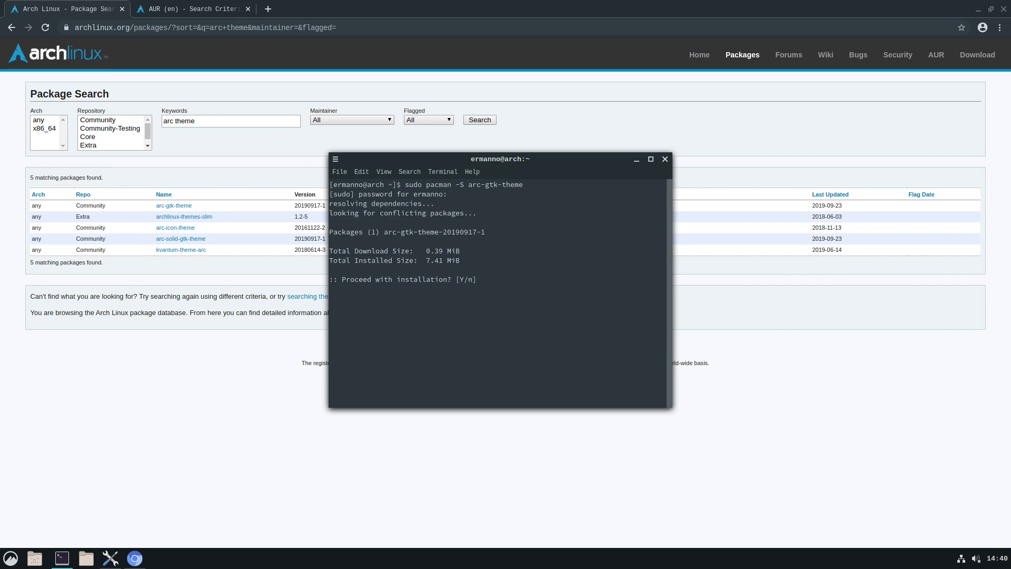
pyautogui.press('Return')
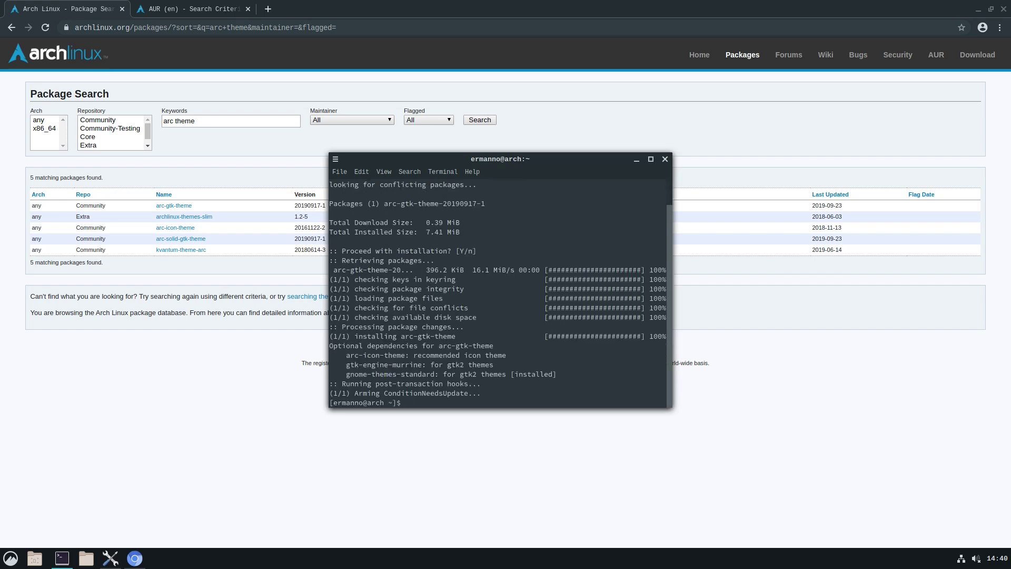
pyautogui.click(110, 558)
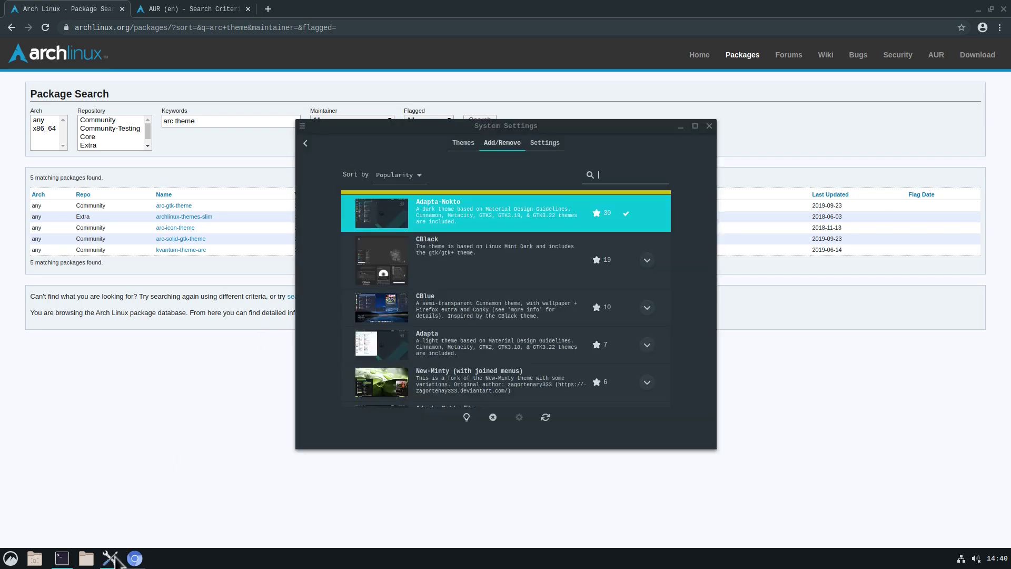
# Step: Set the desktop theme to Arc-Dark on the Themes tab
pyautogui.click(460, 143)
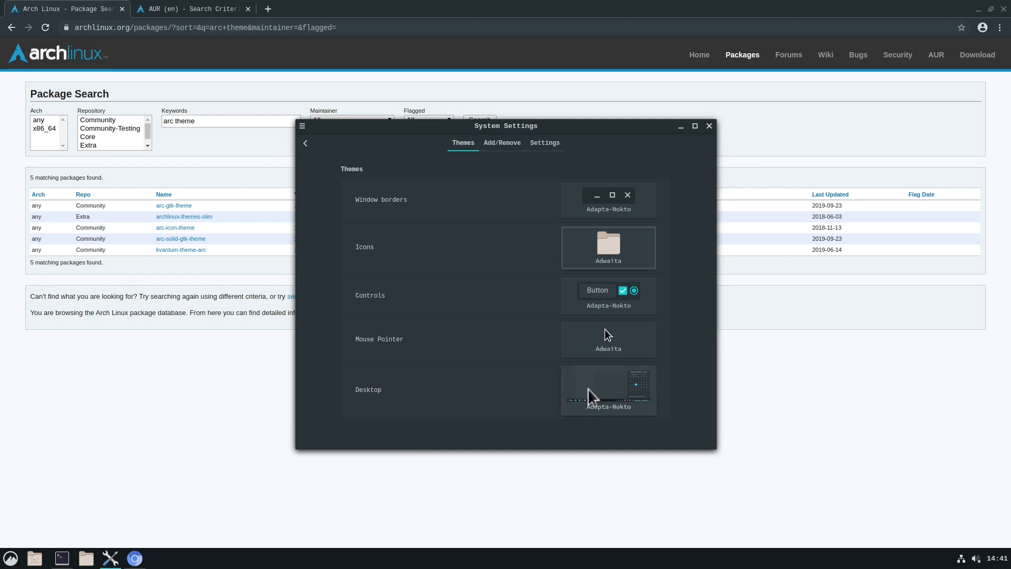
pyautogui.click(608, 390)
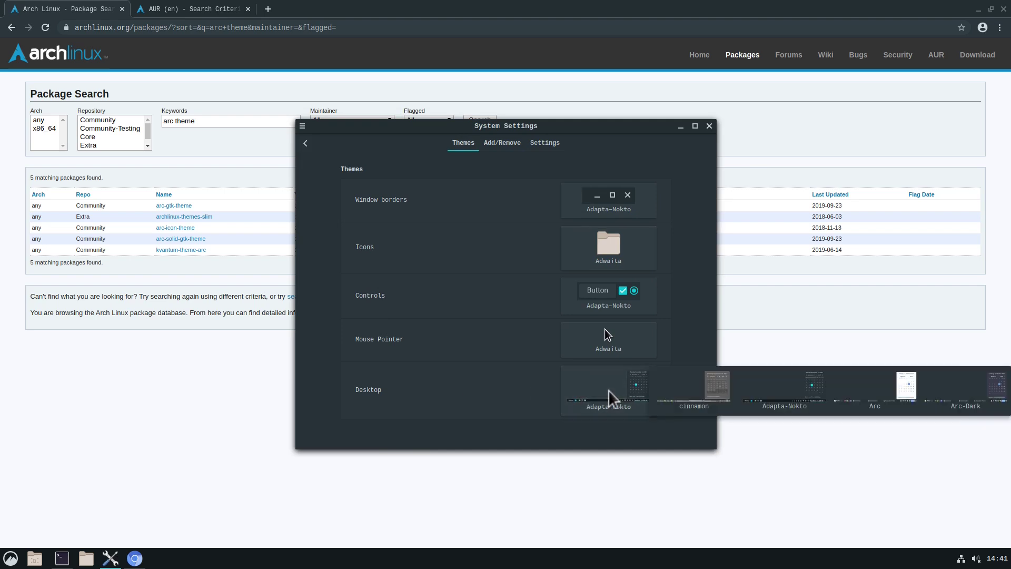
pyautogui.click(977, 390)
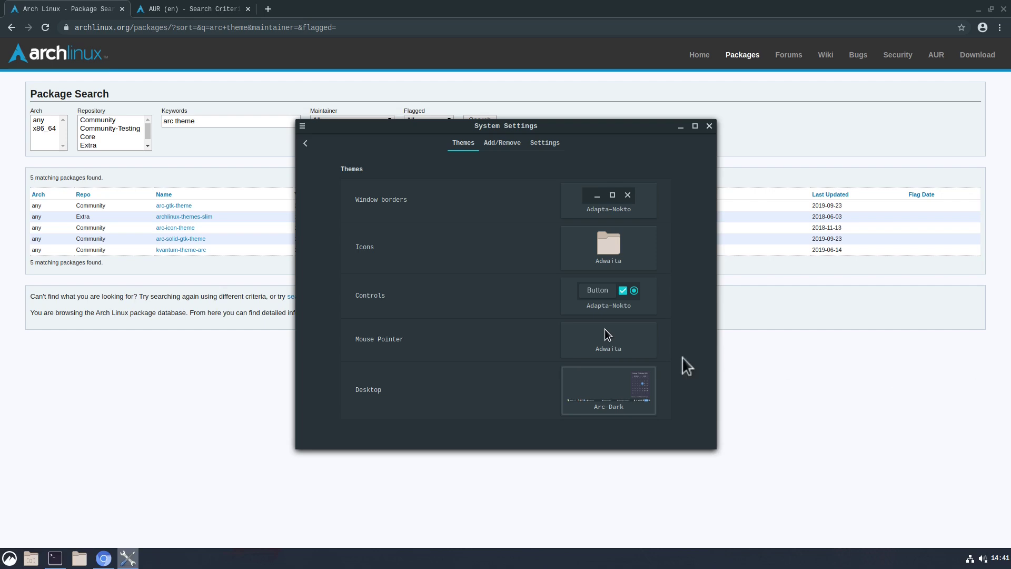
# Step: Set the controls and window borders themes to Arc-Dark as well
pyautogui.click(623, 310)
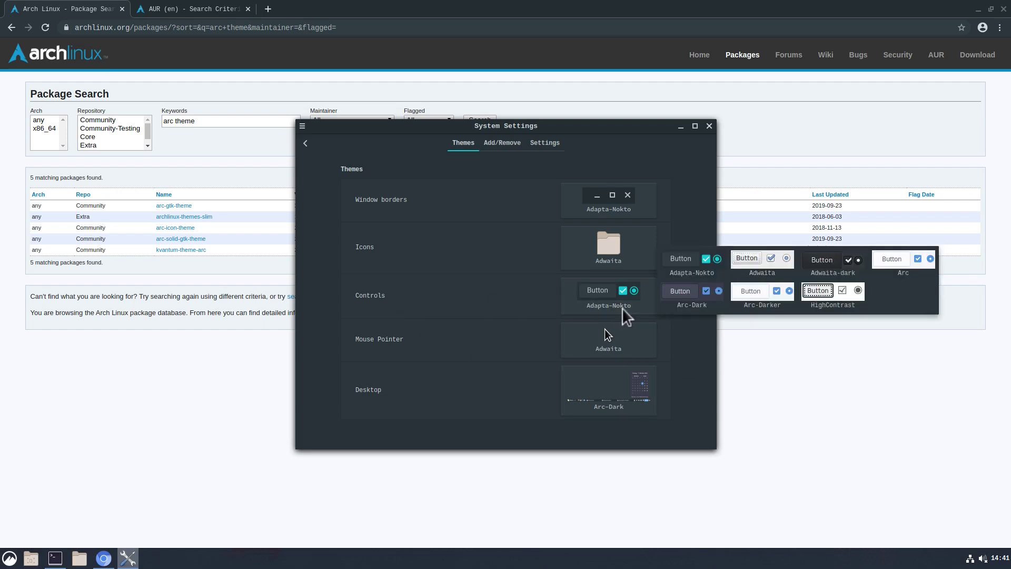
pyautogui.click(676, 301)
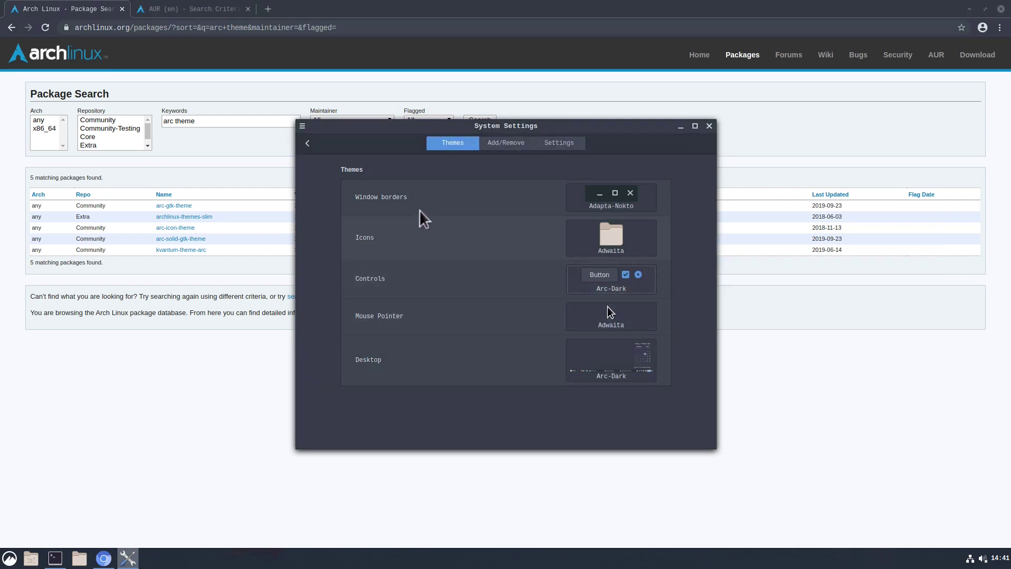
pyautogui.click(618, 199)
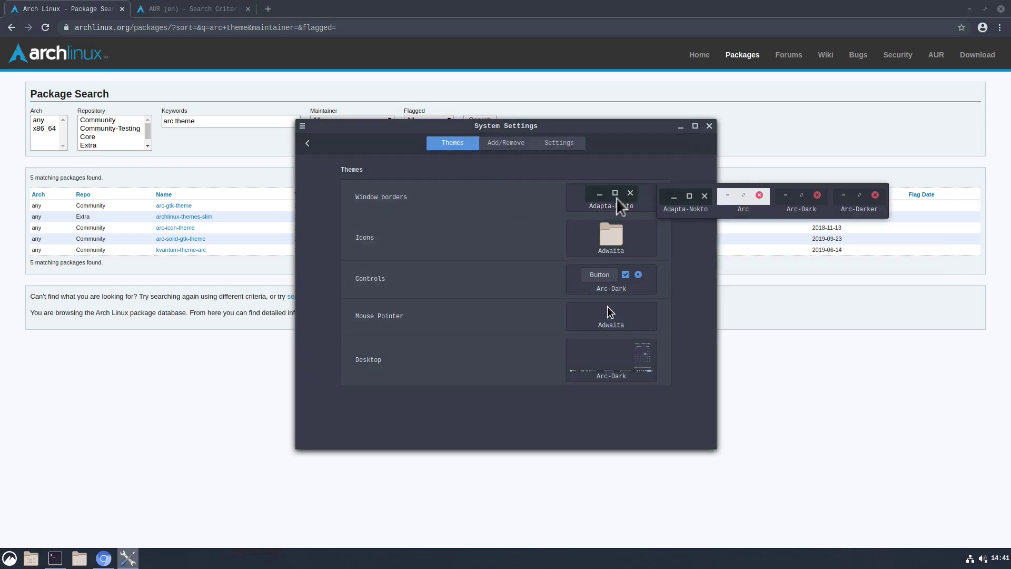
pyautogui.click(800, 197)
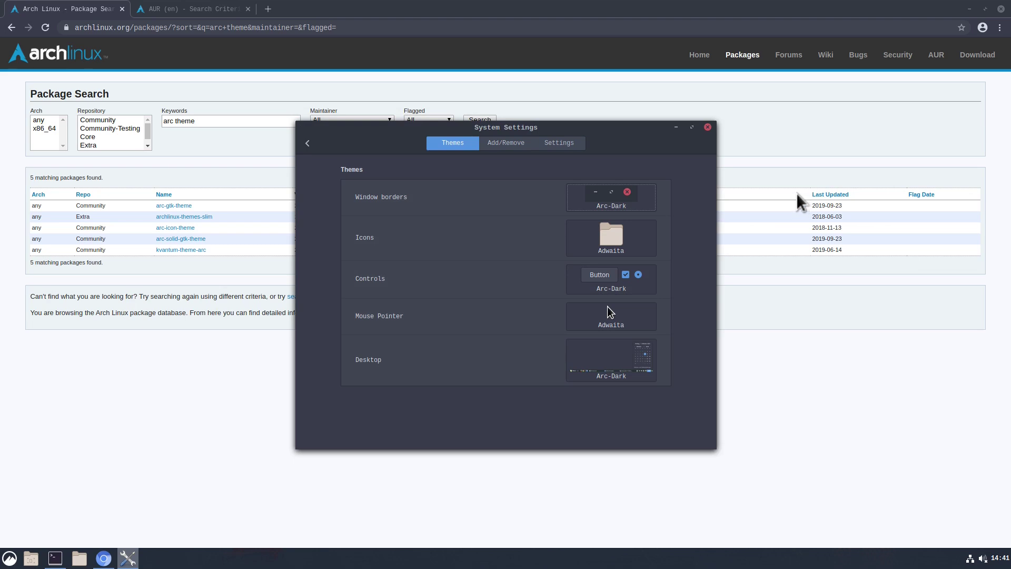
pyautogui.click(10, 558)
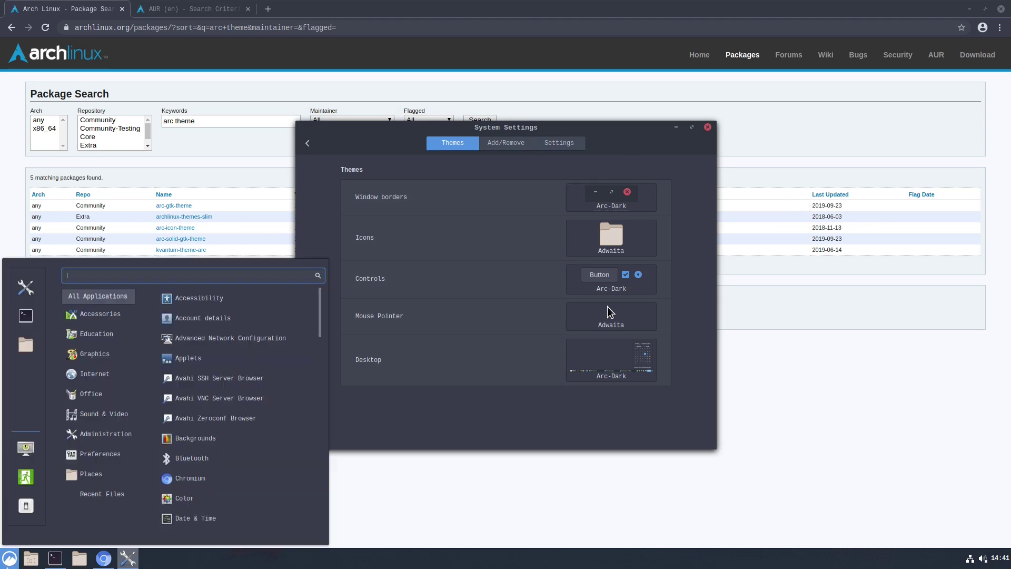
# Step: Set the default font to Cantarell Regular in Font Selection
pyautogui.click(369, 426)
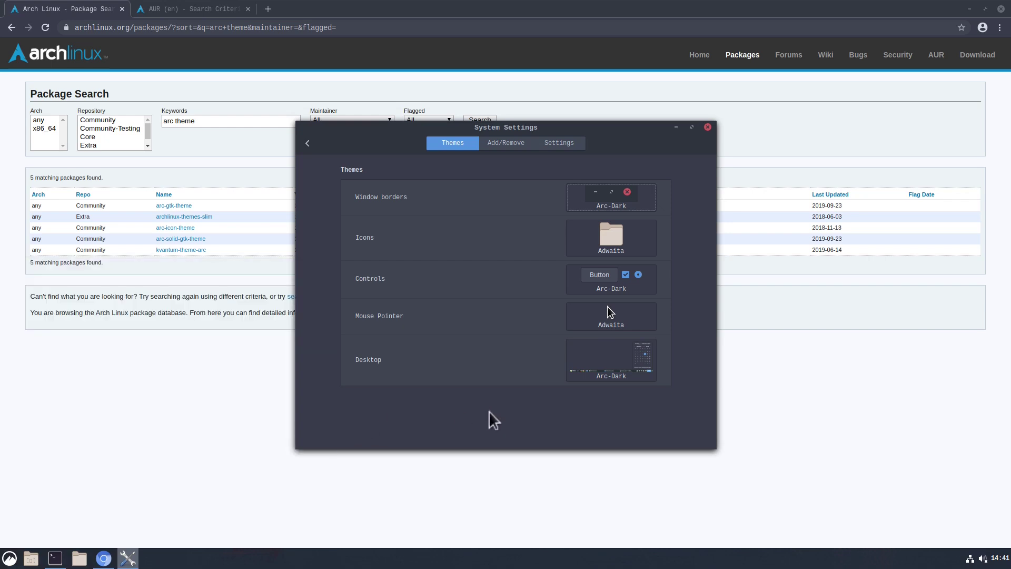
pyautogui.click(309, 143)
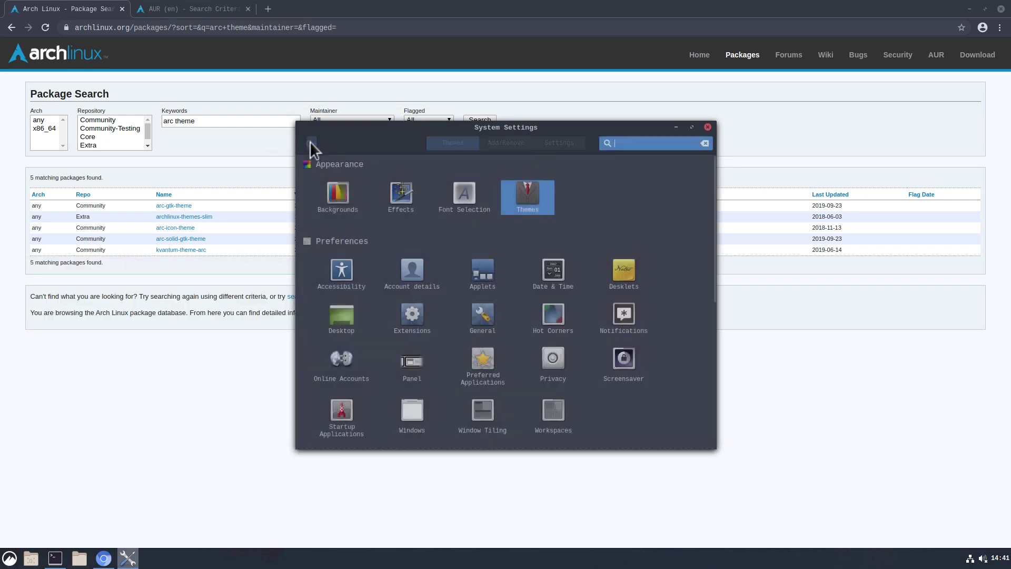
pyautogui.click(467, 193)
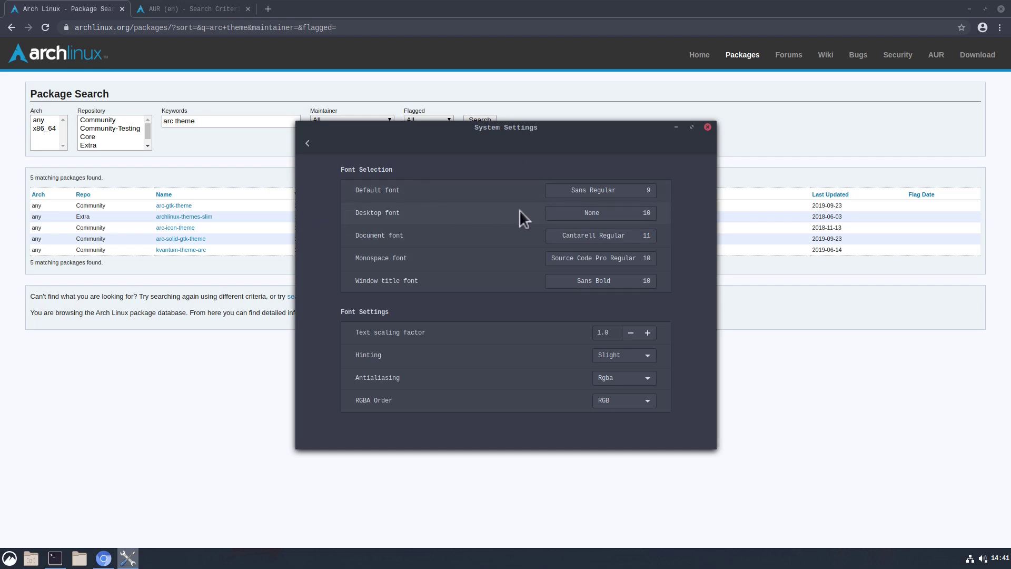
pyautogui.click(591, 191)
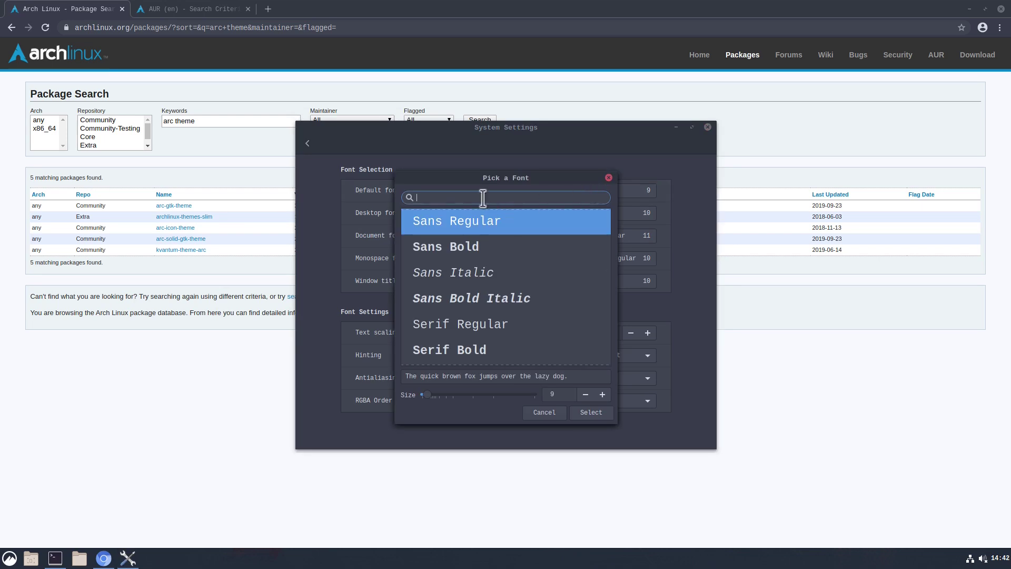
pyautogui.write('canta')
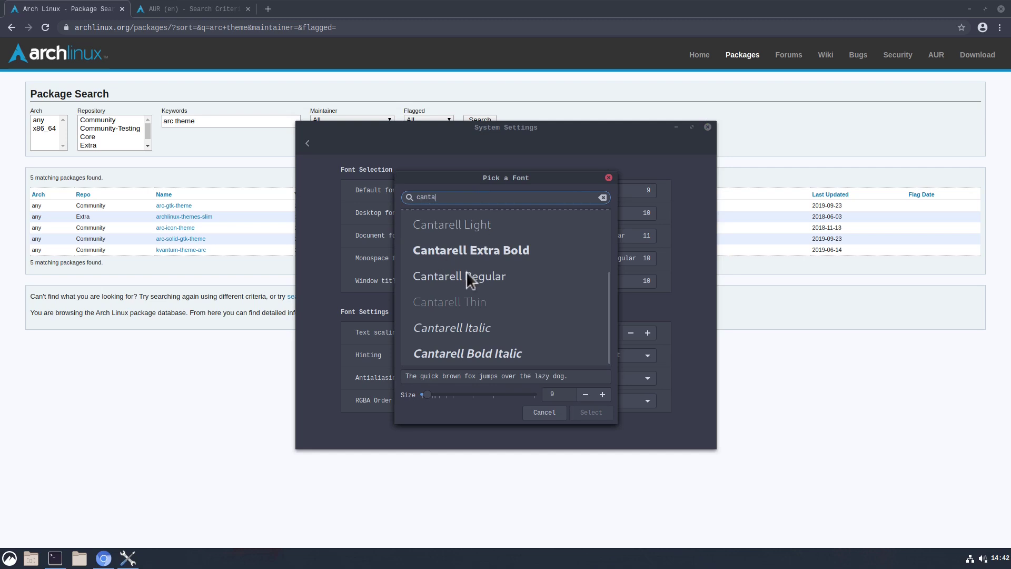
pyautogui.click(466, 274)
pyautogui.click(590, 416)
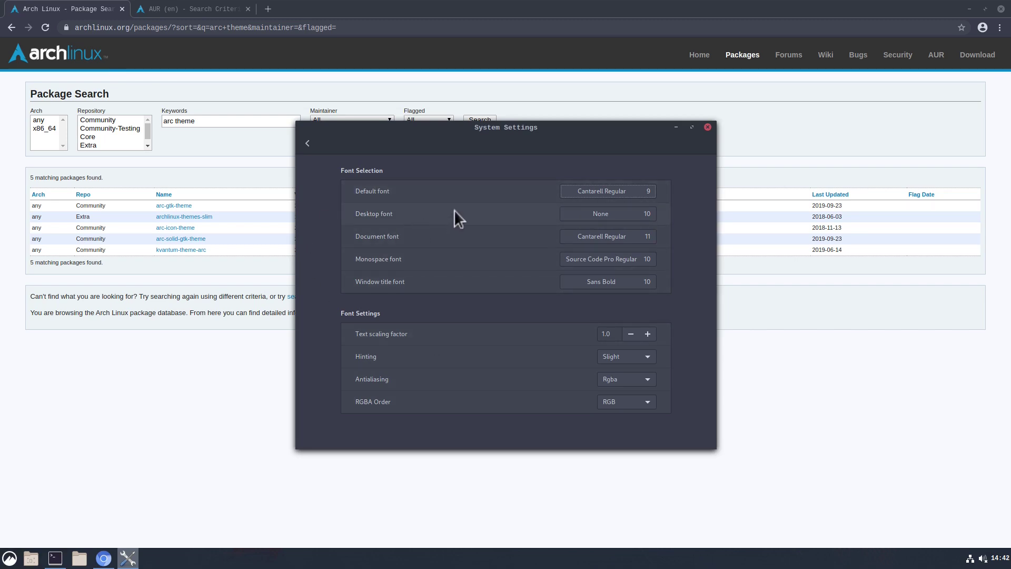
# Step: Set the desktop font to Cantarell Regular
pyautogui.click(608, 212)
pyautogui.write('canta')
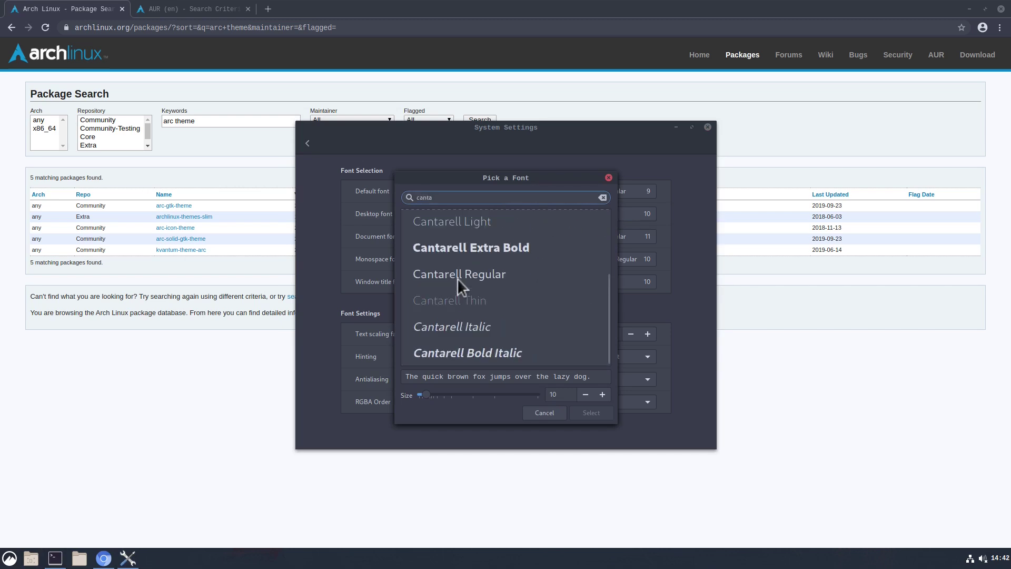
pyautogui.click(458, 275)
pyautogui.click(590, 412)
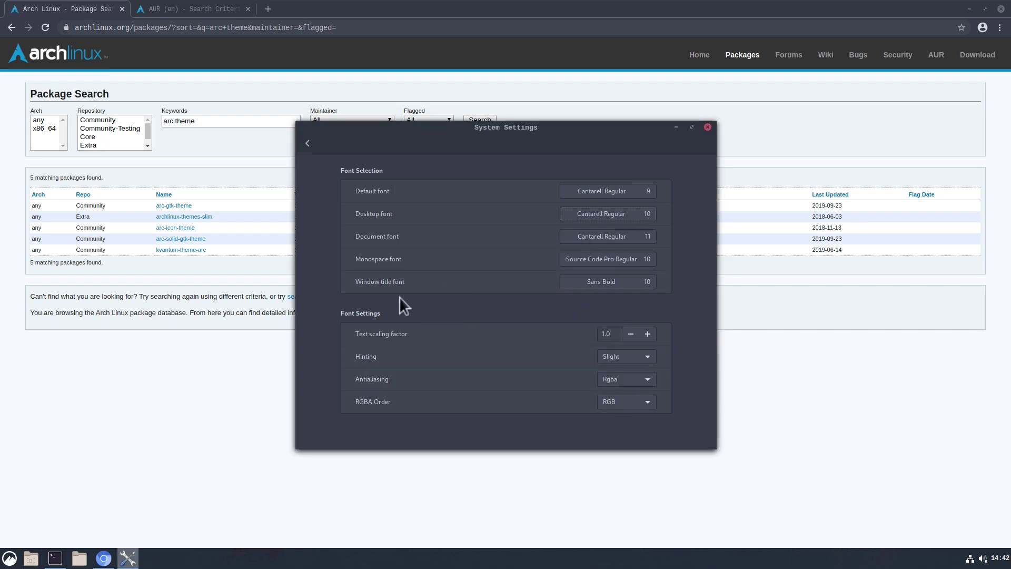
# Step: Set the window title font to Cantarell Regular
pyautogui.click(577, 280)
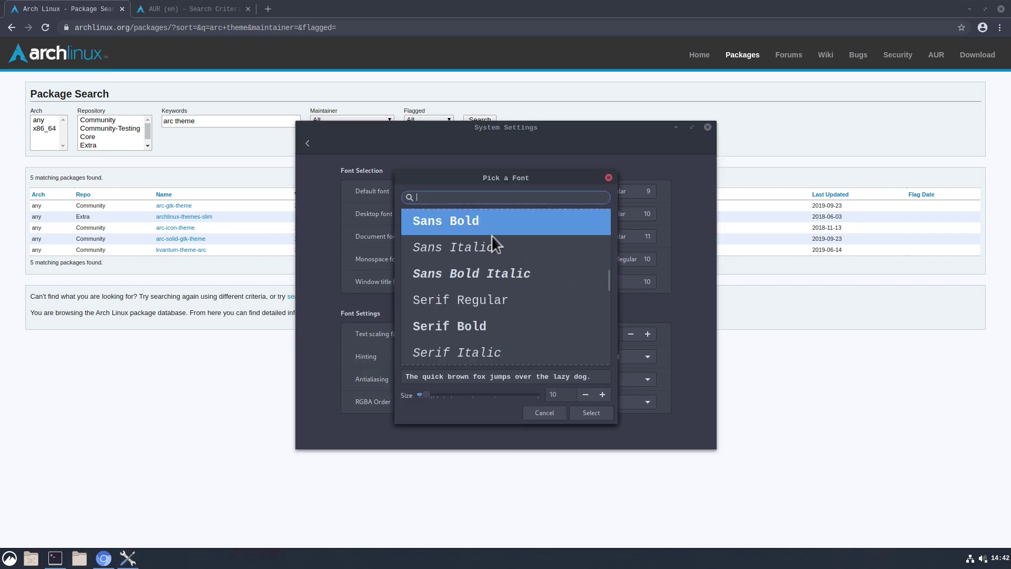
pyautogui.write('canta')
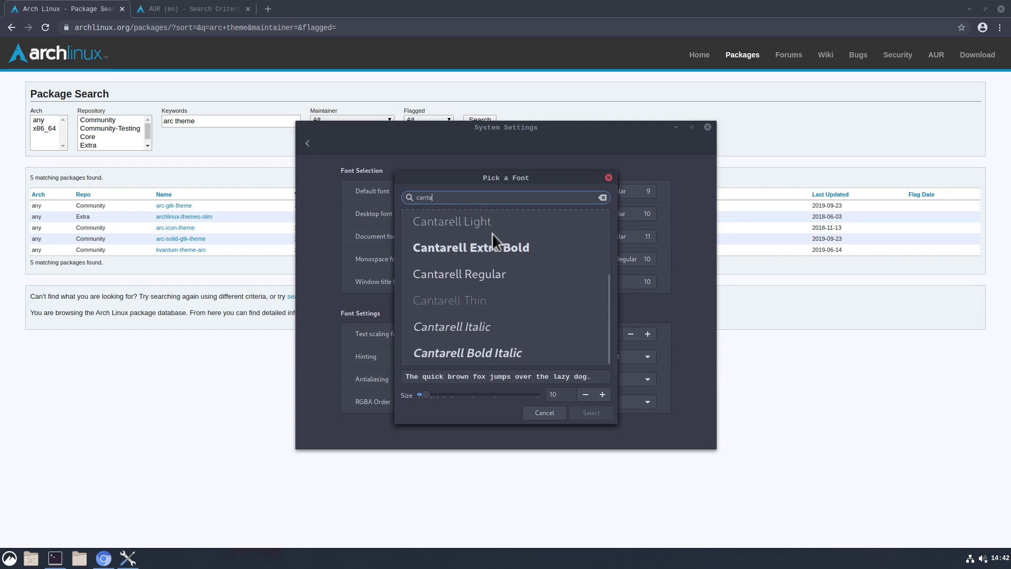
pyautogui.click(487, 273)
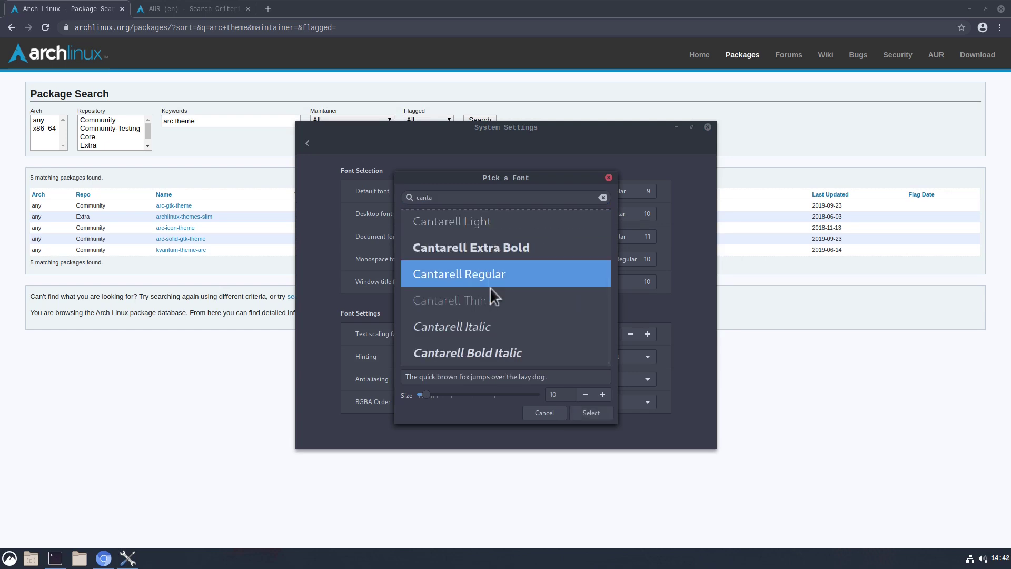
pyautogui.click(585, 412)
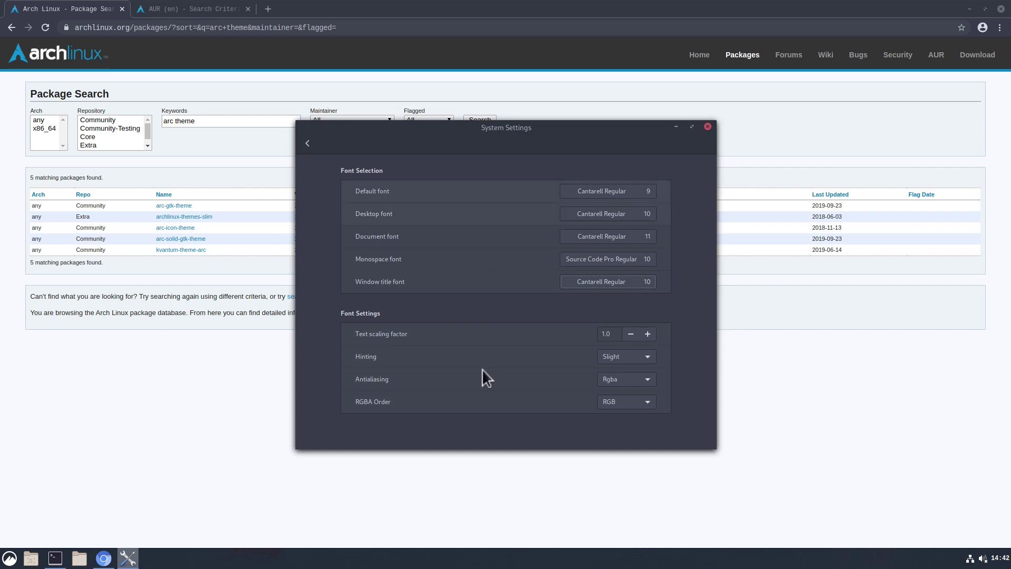
# Step: Go back to the System Settings overview, then open and close the Cinnamon menu
pyautogui.click(307, 144)
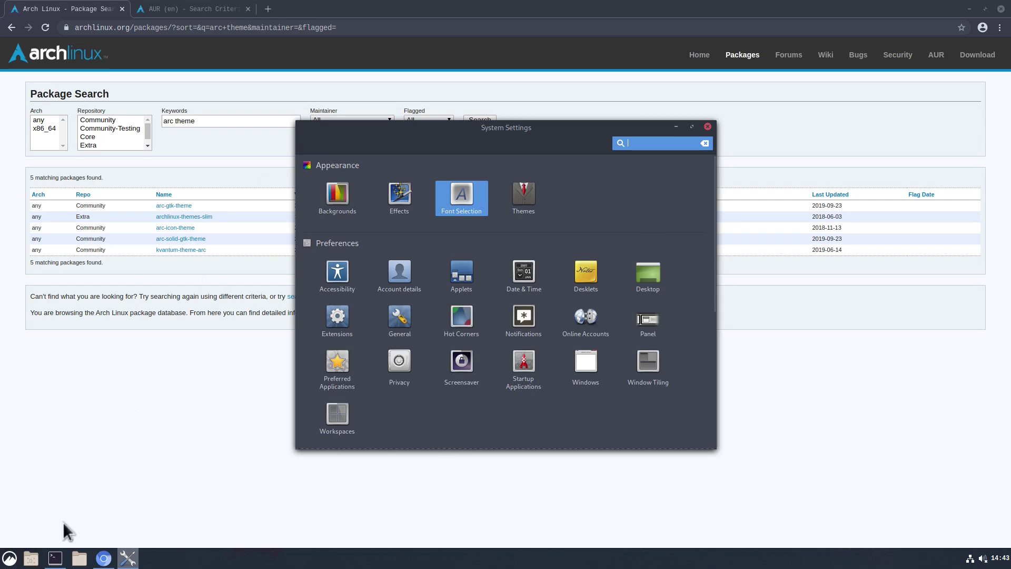
pyautogui.click(10, 558)
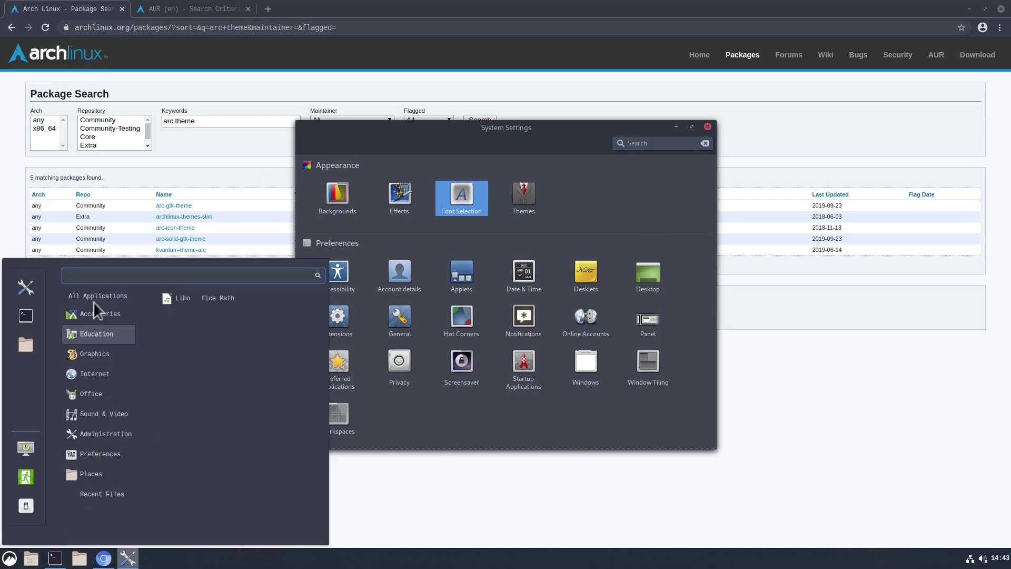
pyautogui.moveTo(97, 433)
pyautogui.click(651, 193)
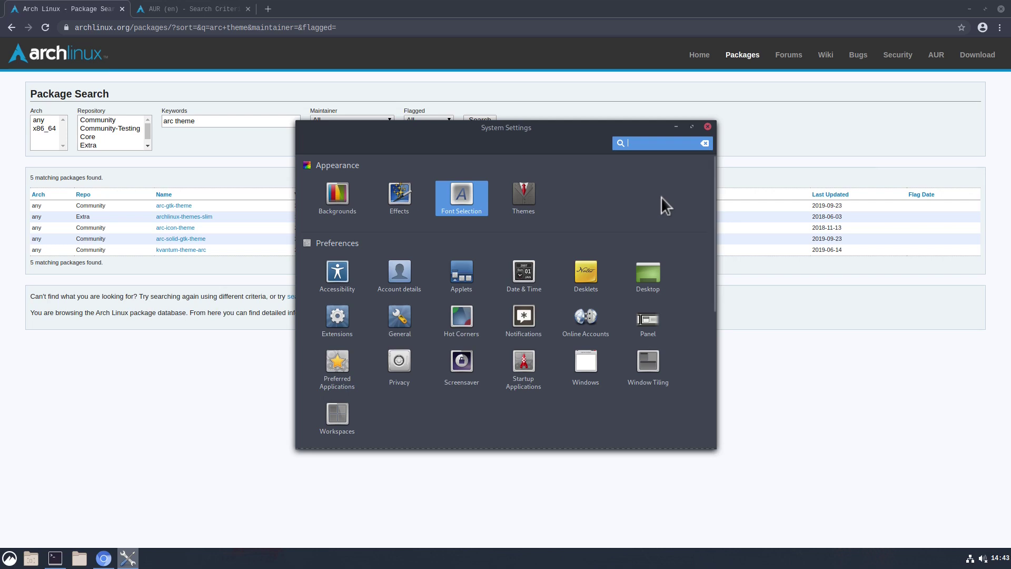
# Step: In the AUR tab, replace the search keywords with 'tela ico' and search
pyautogui.click(207, 8)
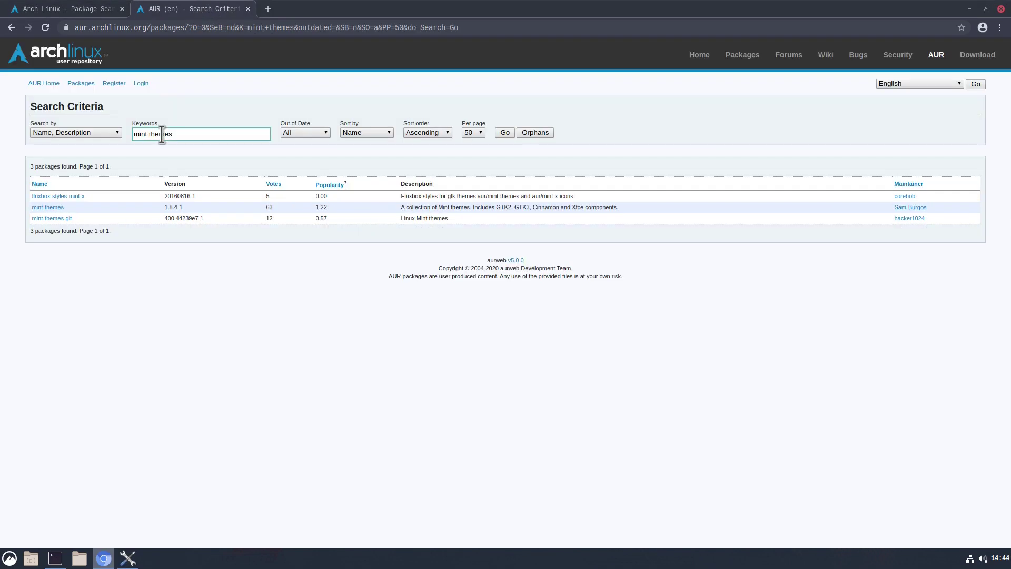
pyautogui.tripleClick(162, 133)
pyautogui.write('tela ico')
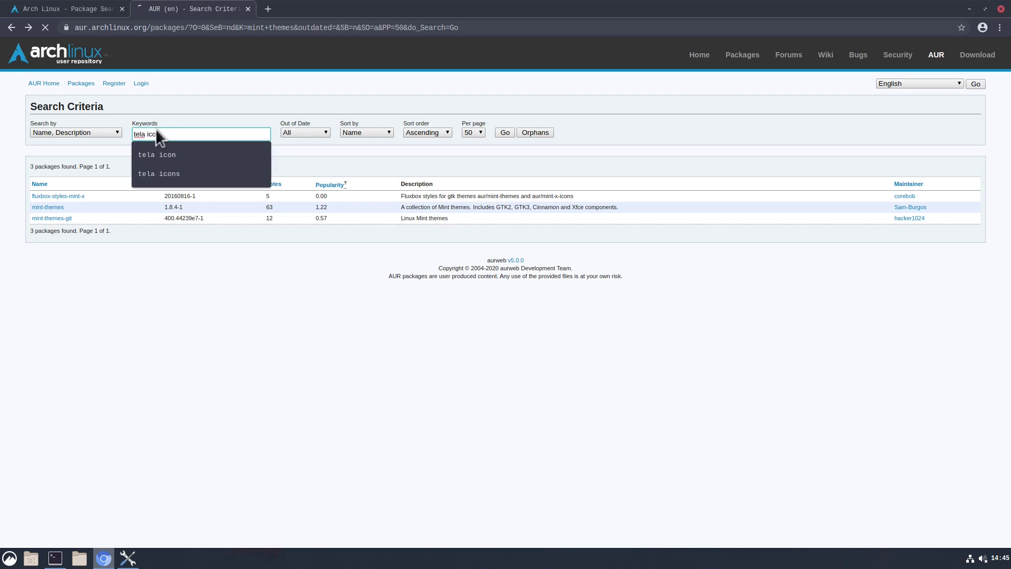
pyautogui.press('Return')
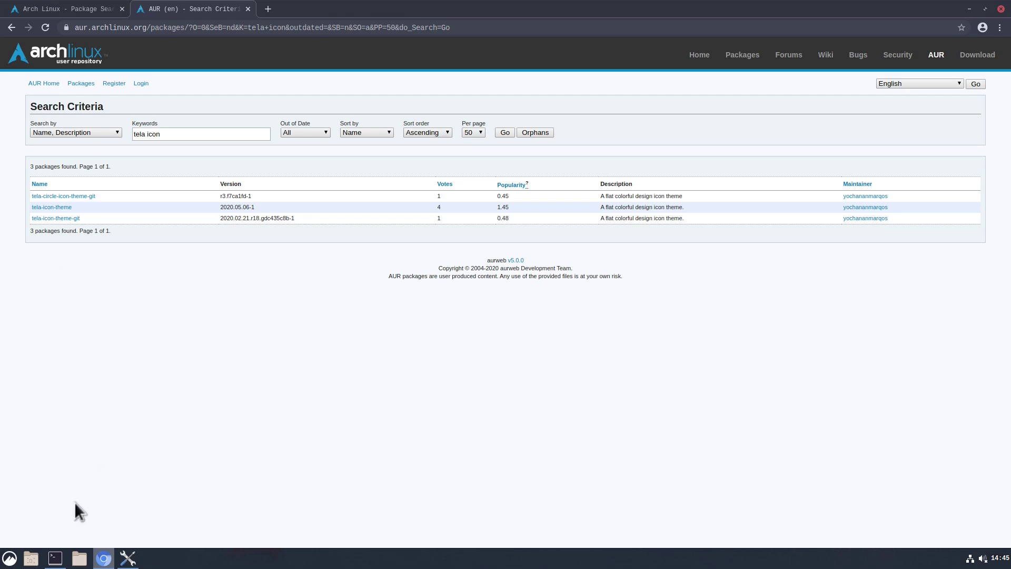
# Step: Install tela-icon-theme with 'yay -S tela-icon-theme', accepting the default provider and skipping diffs
pyautogui.click(55, 559)
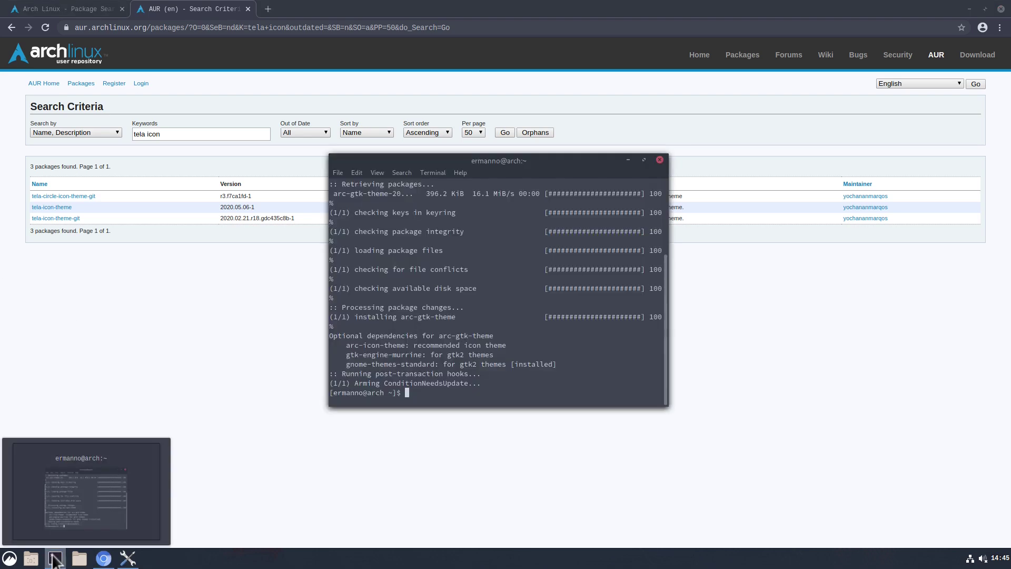
pyautogui.hotkey('ctrl', 'l')
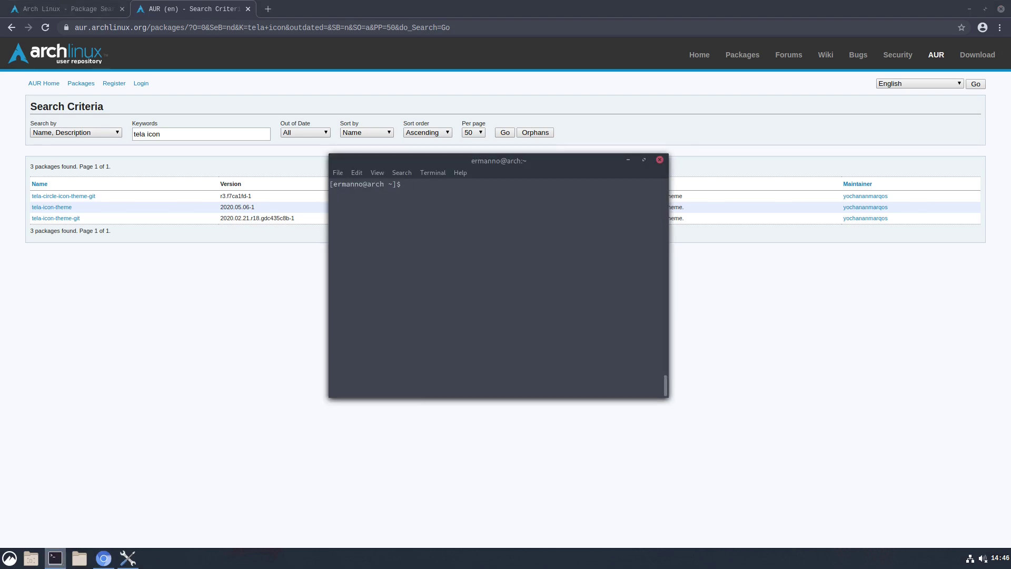
pyautogui.write('yay -S tela-icon-theme')
pyautogui.press('Return')
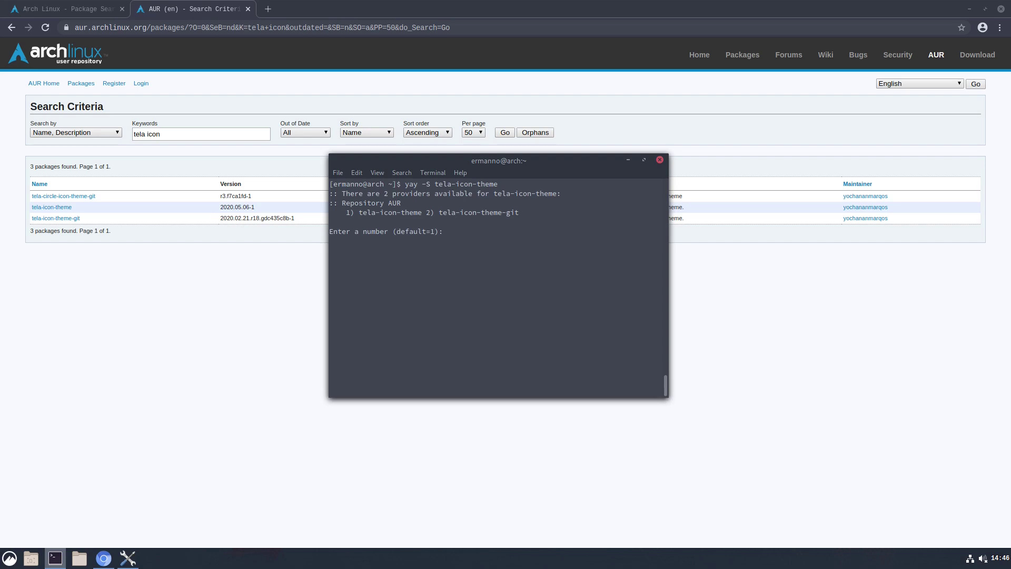
pyautogui.press('Return')
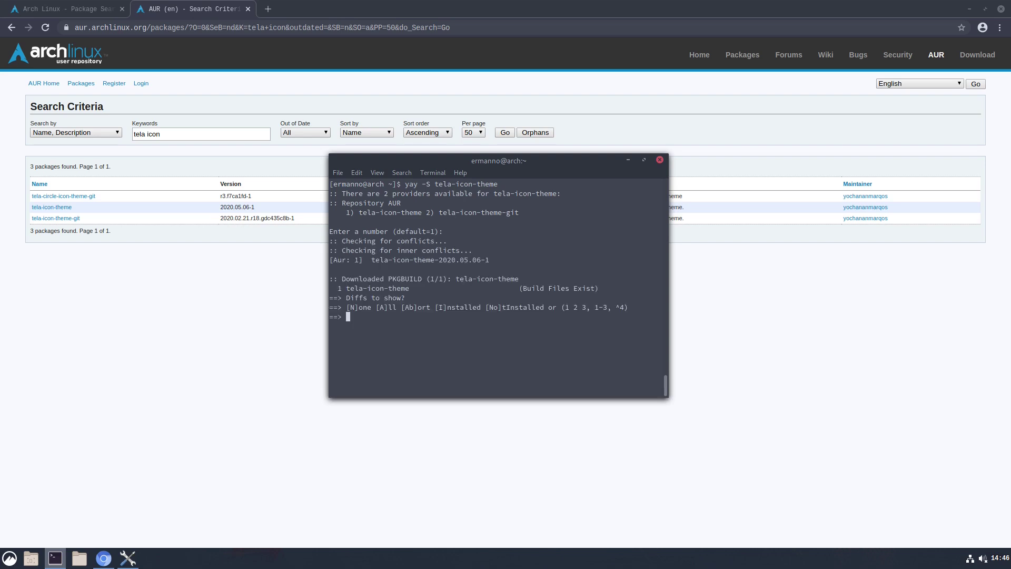
pyautogui.write('N')
pyautogui.press('Return')
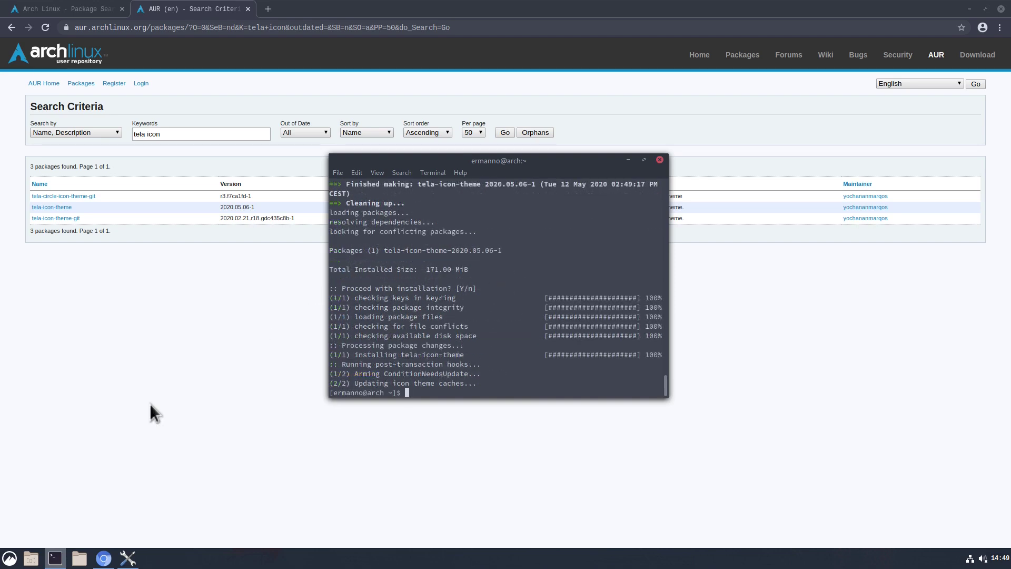
pyautogui.click(128, 558)
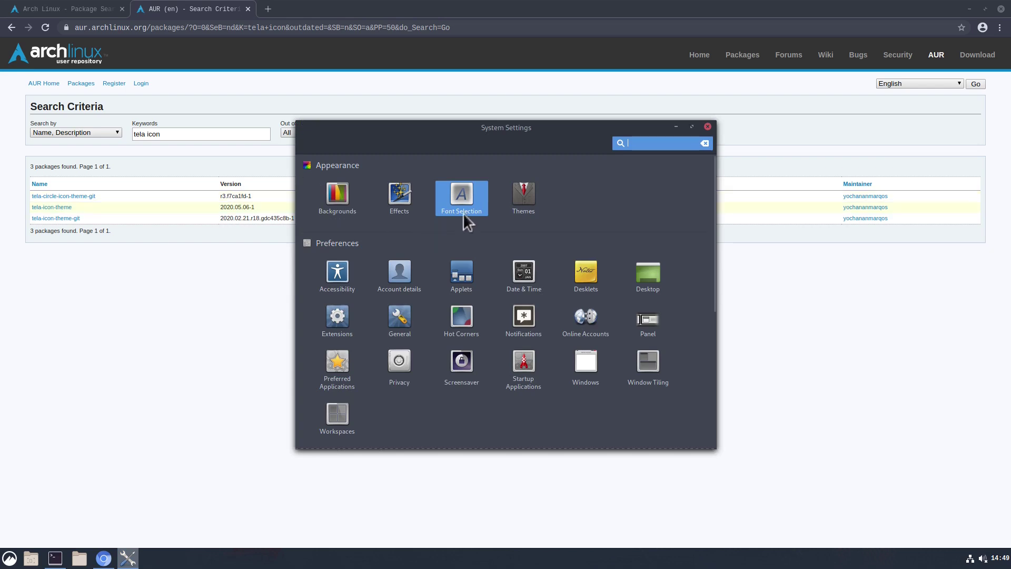
# Step: Set the icon theme to Tela-yellow in Themes
pyautogui.click(530, 194)
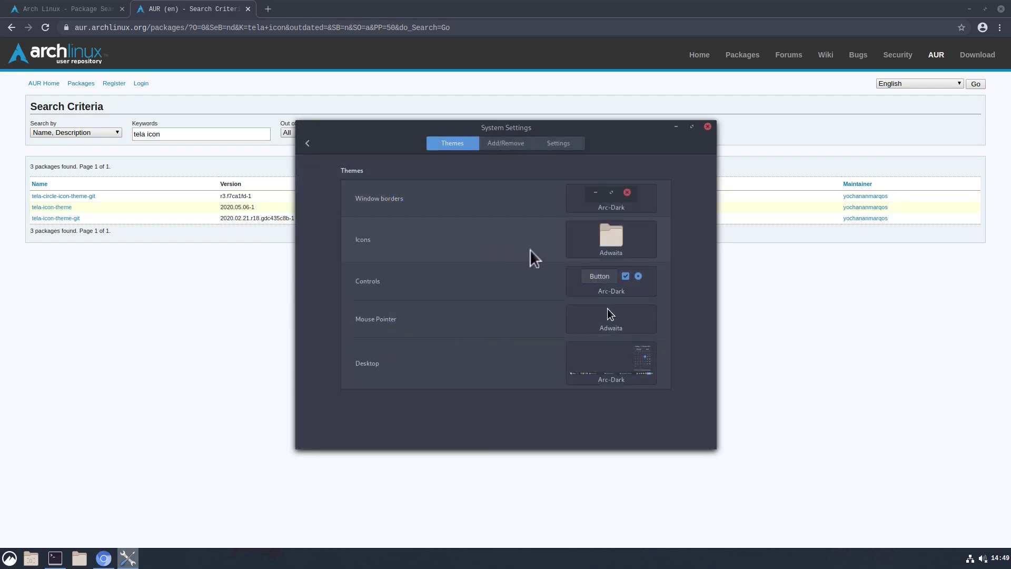
pyautogui.click(621, 238)
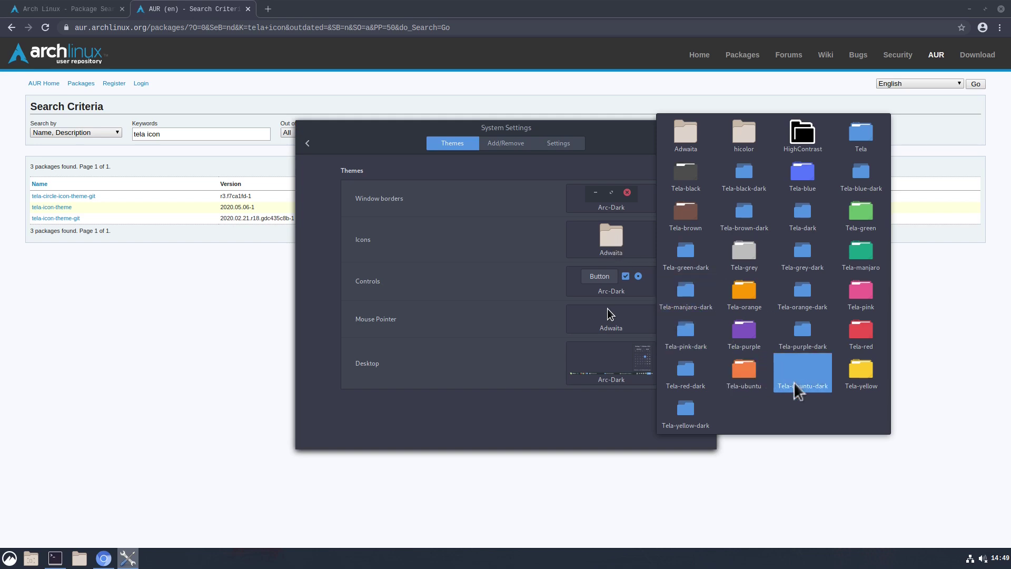
pyautogui.click(855, 376)
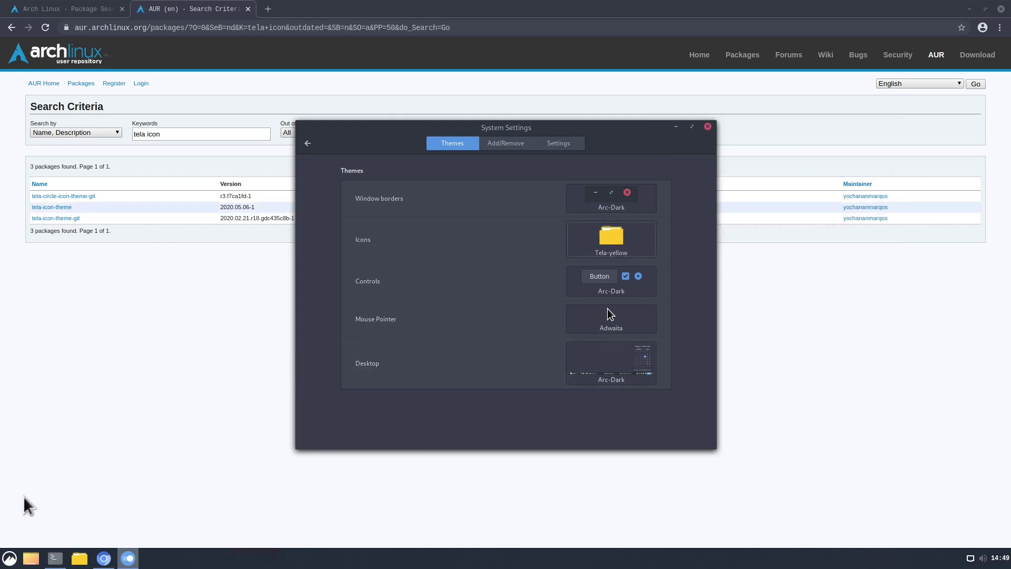
# Step: Open the home folder to check the yellow folder icons, then close it
pyautogui.click(9, 558)
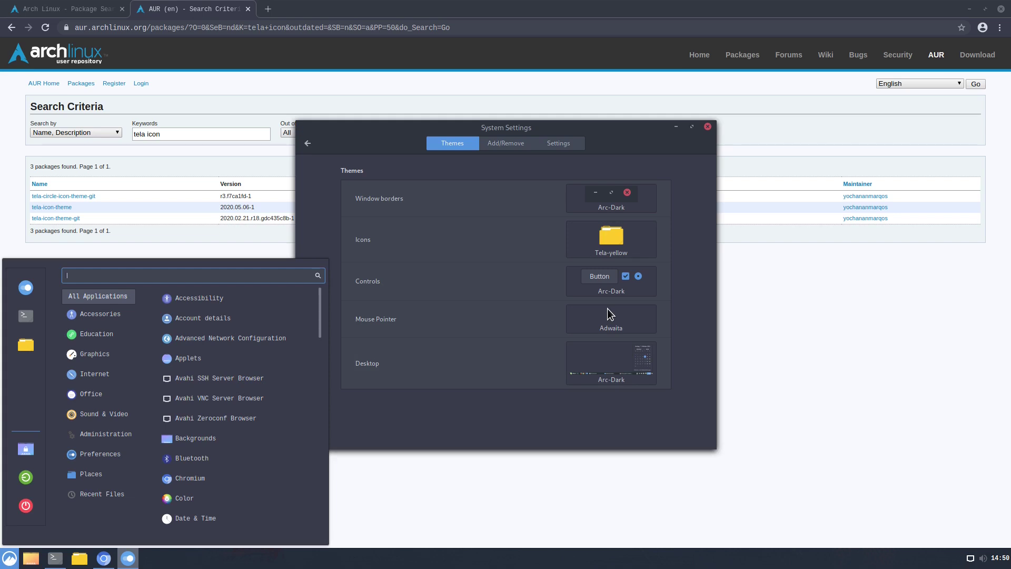
pyautogui.click(80, 559)
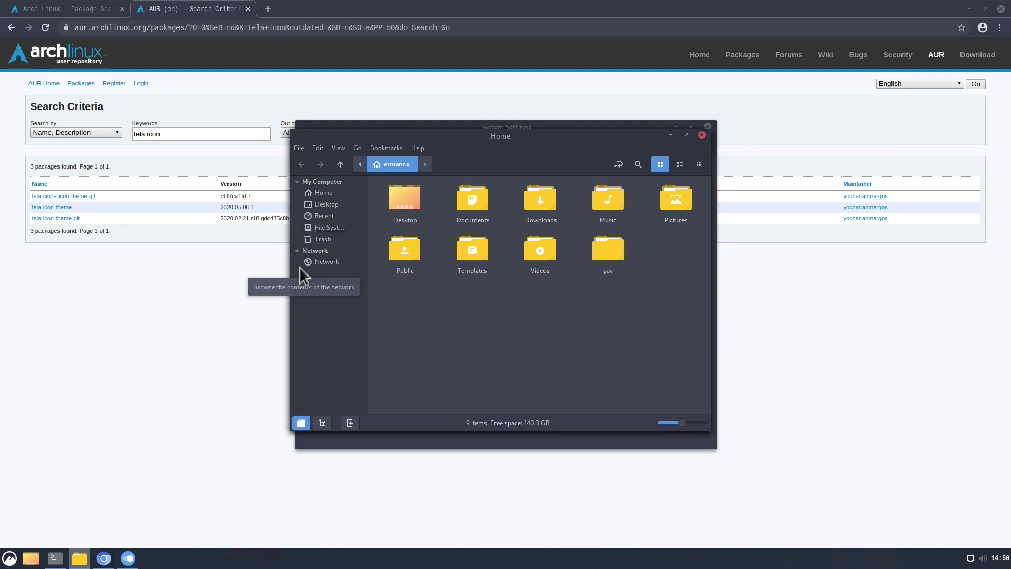
pyautogui.click(701, 135)
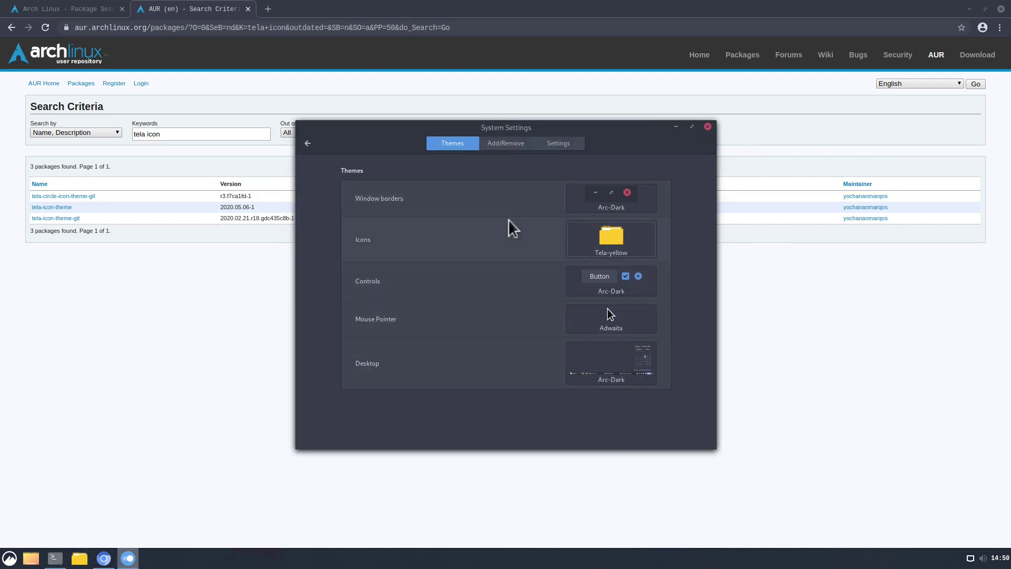
# Step: Search 'numix' among downloadable themes and download Numix Cinnamon SemiTransparent
pyautogui.click(498, 148)
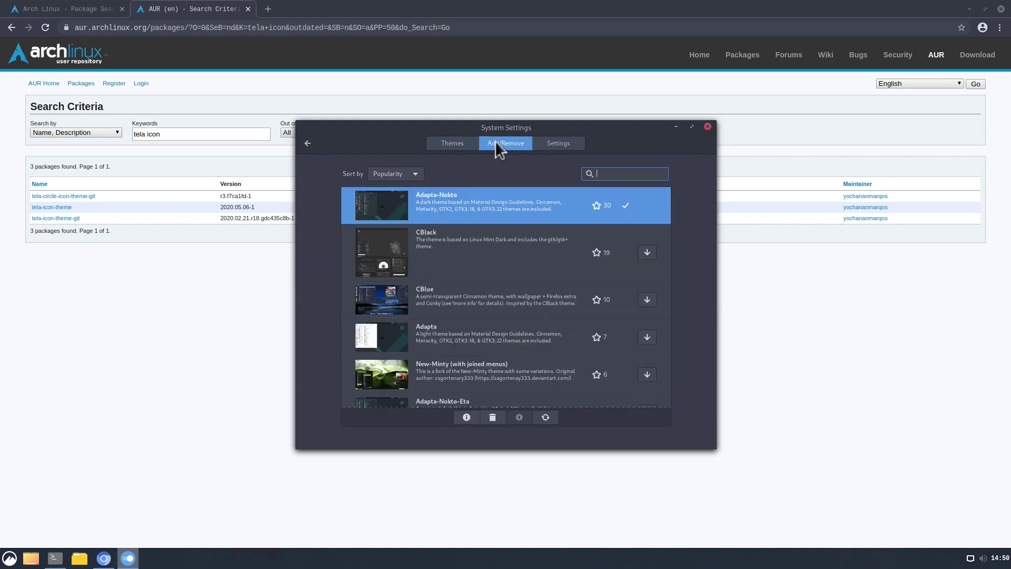
pyautogui.write('numix')
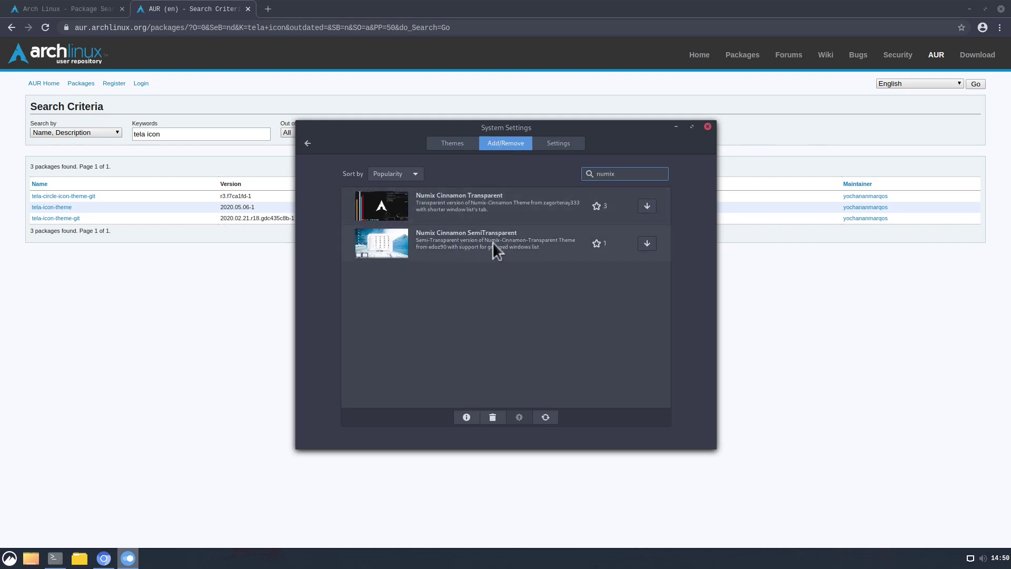
pyautogui.click(647, 244)
# Step: Apply Numix-Cinnamon-Semi-Transparent as the desktop theme
pyautogui.click(443, 140)
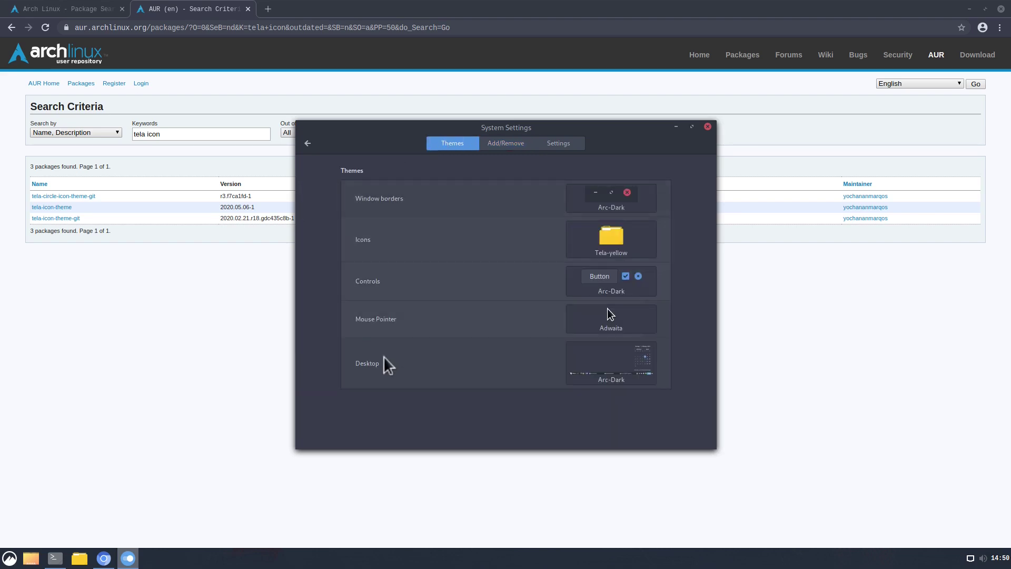
pyautogui.click(608, 362)
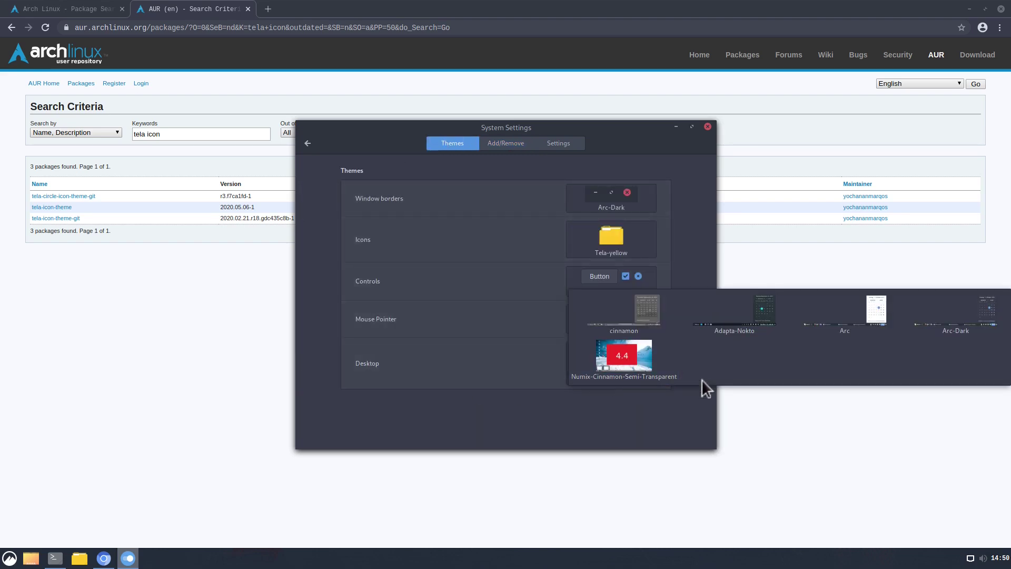
pyautogui.click(625, 353)
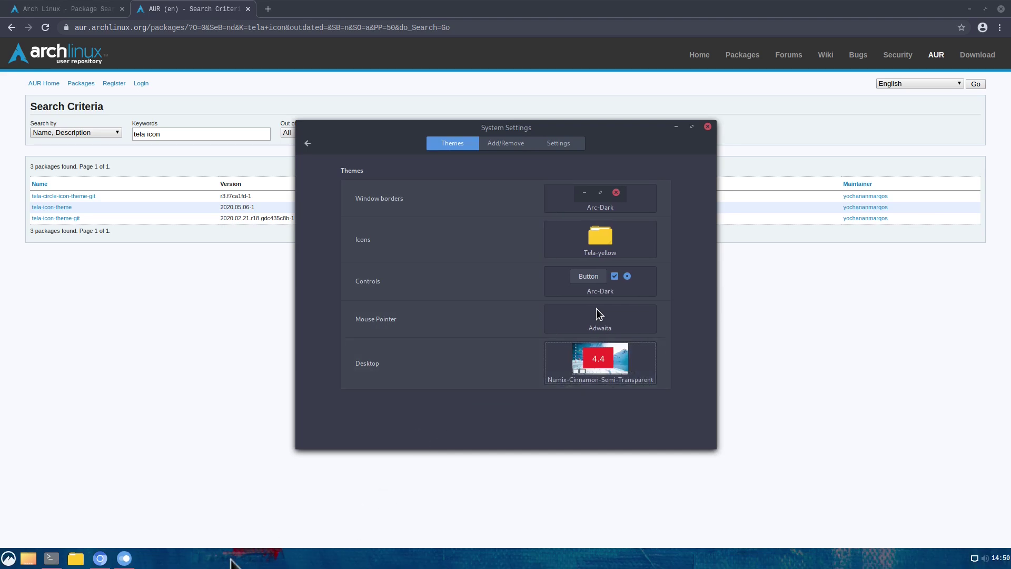
pyautogui.click(7, 557)
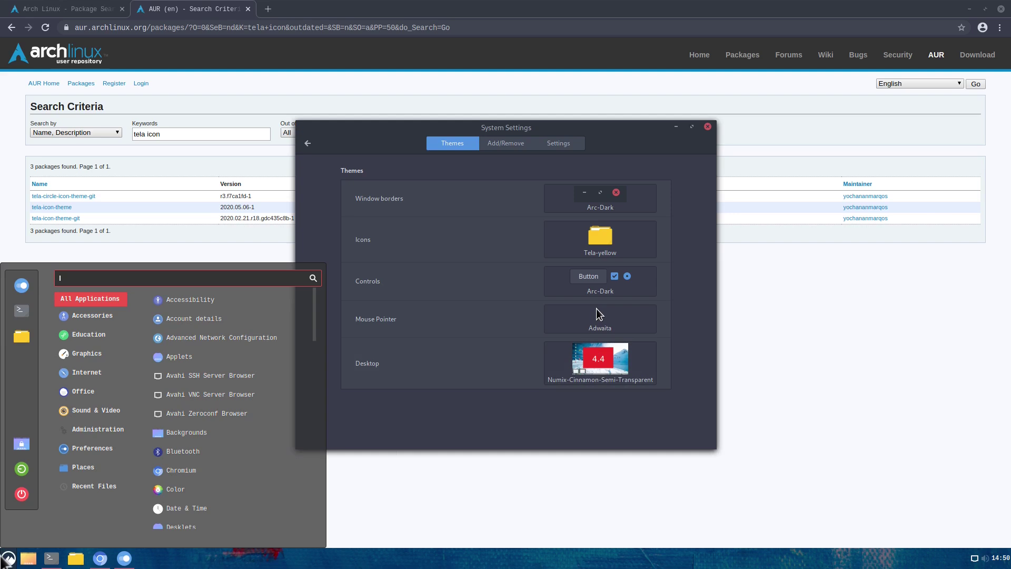
pyautogui.press('Escape')
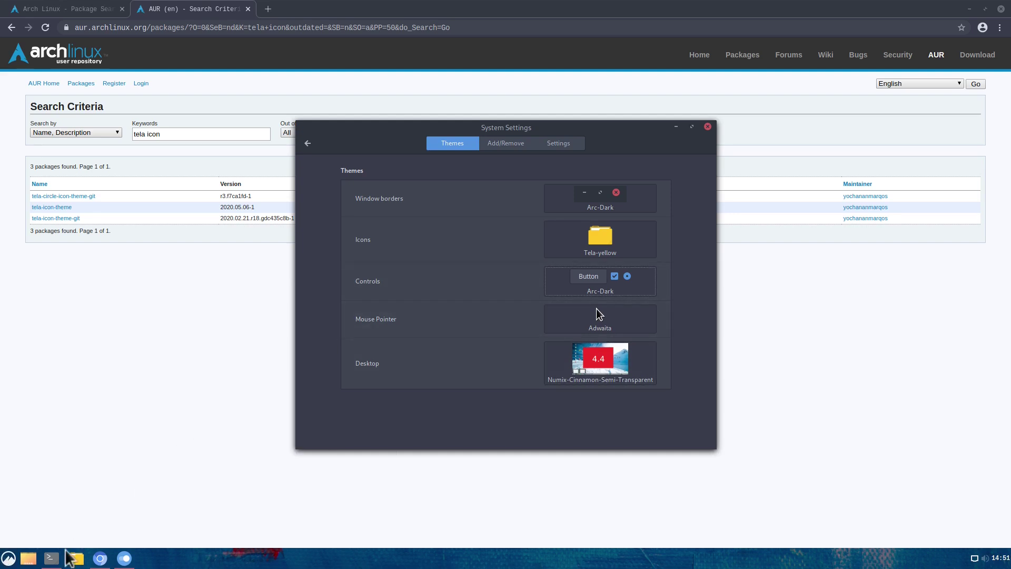
# Step: Run 'sudo pacman -S papirus-icon-theme archlinux-wallpaper' in the terminal, then close it
pyautogui.click(75, 554)
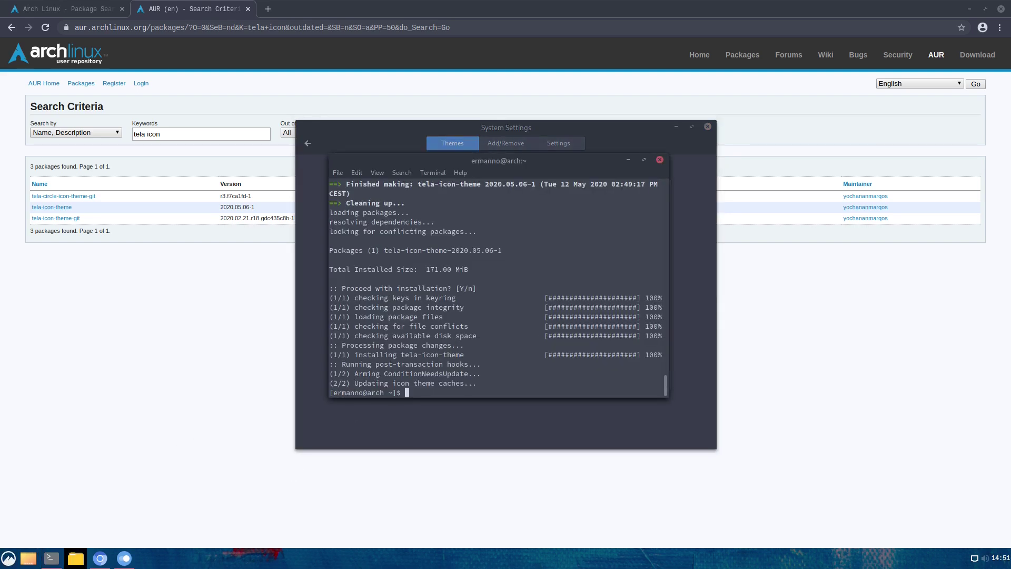
pyautogui.hotkey('ctrl', 'l')
pyautogui.write('sudo pacman -S papirus-icon-theme')
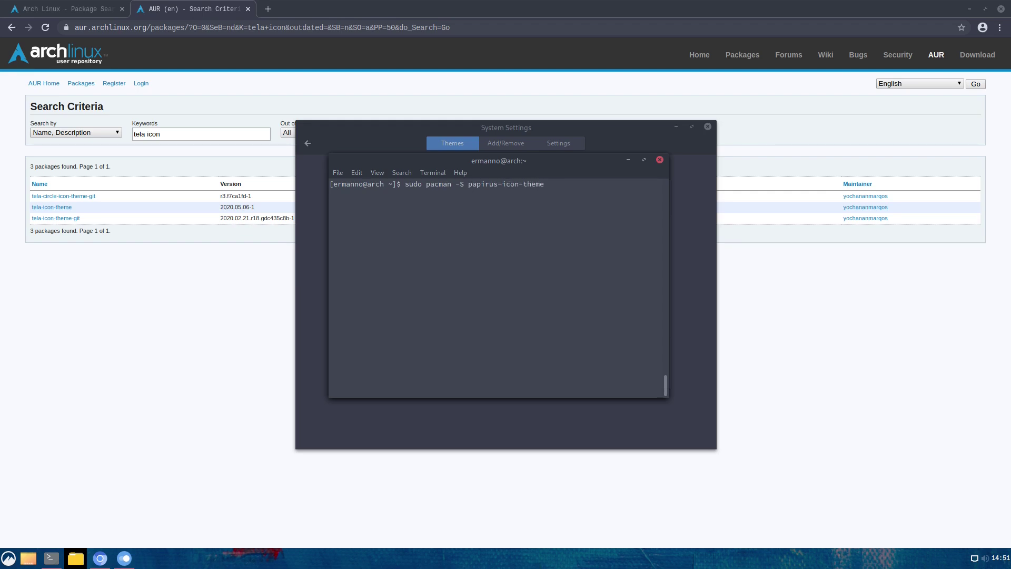
pyautogui.write(' archlinux-wallpaper')
pyautogui.press('Return')
pyautogui.press('Return')
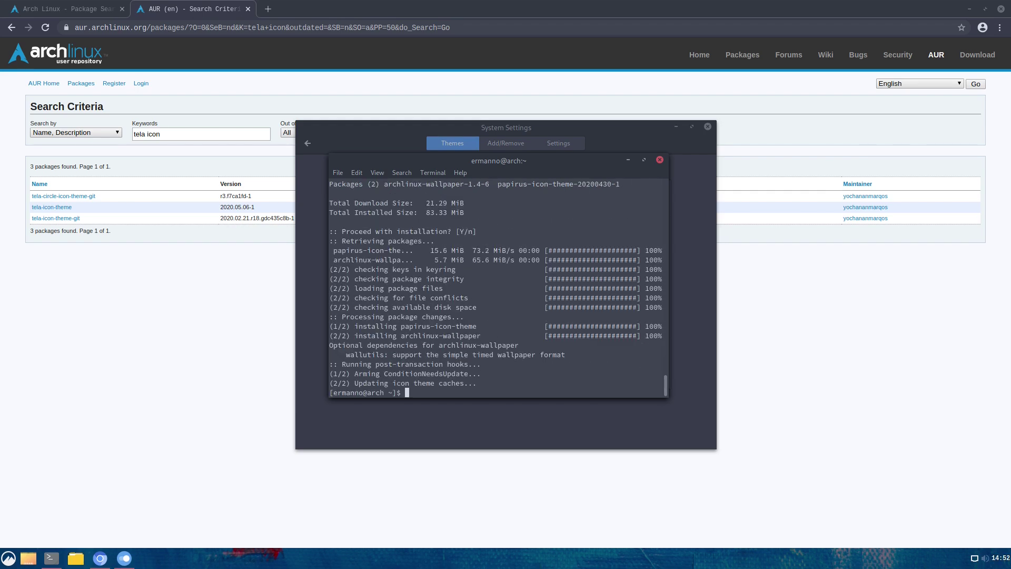
pyautogui.hotkey('ctrl', 'd')
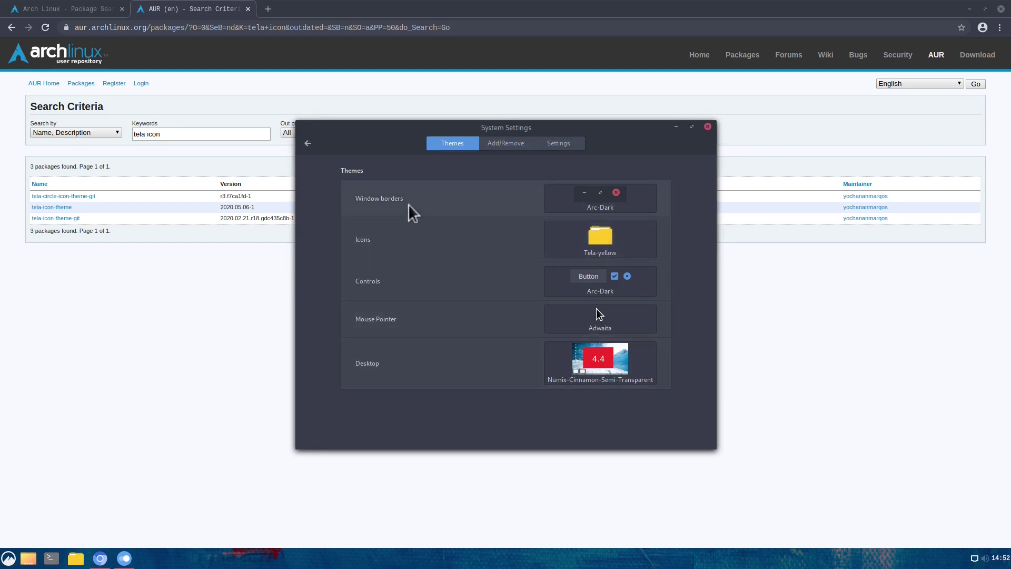
# Step: Switch the icon theme to Papirus and the desktop theme to Arc-Dark
pyautogui.click(616, 238)
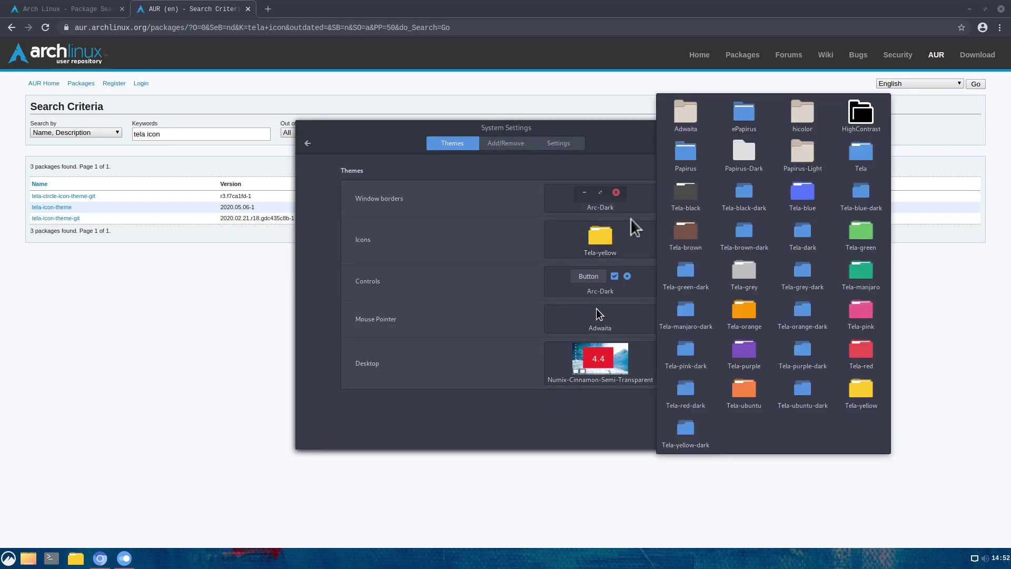
pyautogui.click(687, 150)
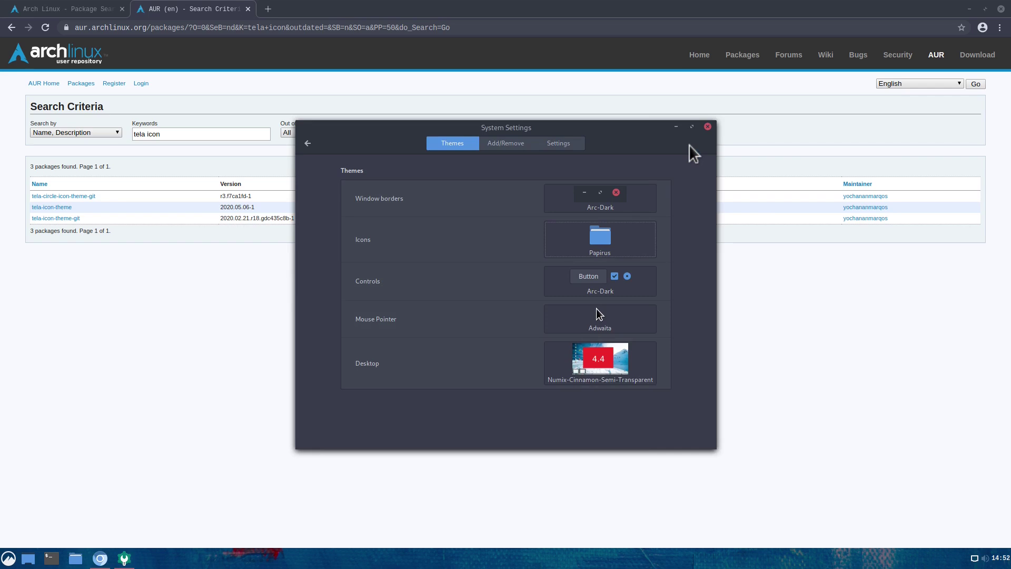
pyautogui.click(620, 368)
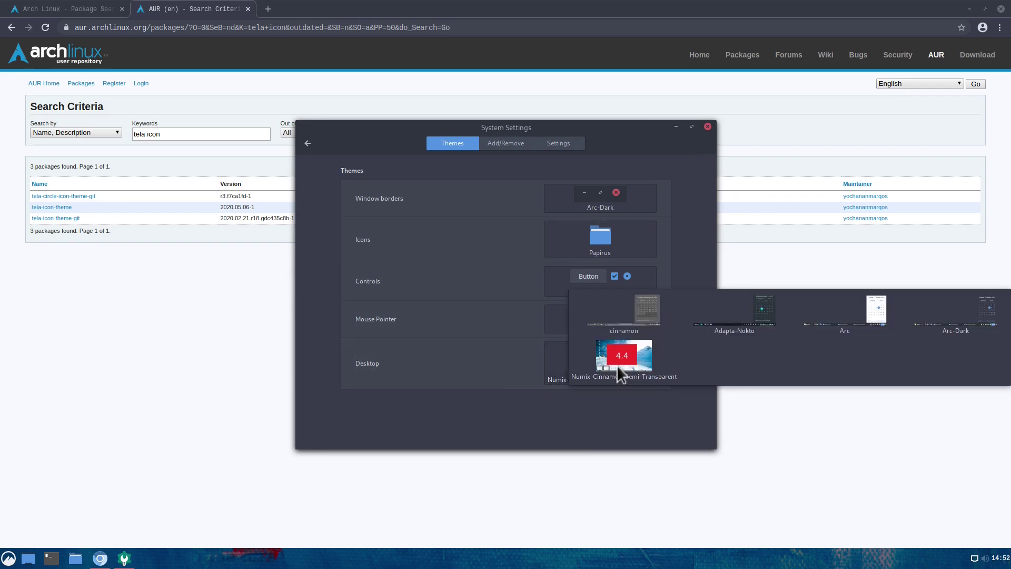
pyautogui.click(947, 319)
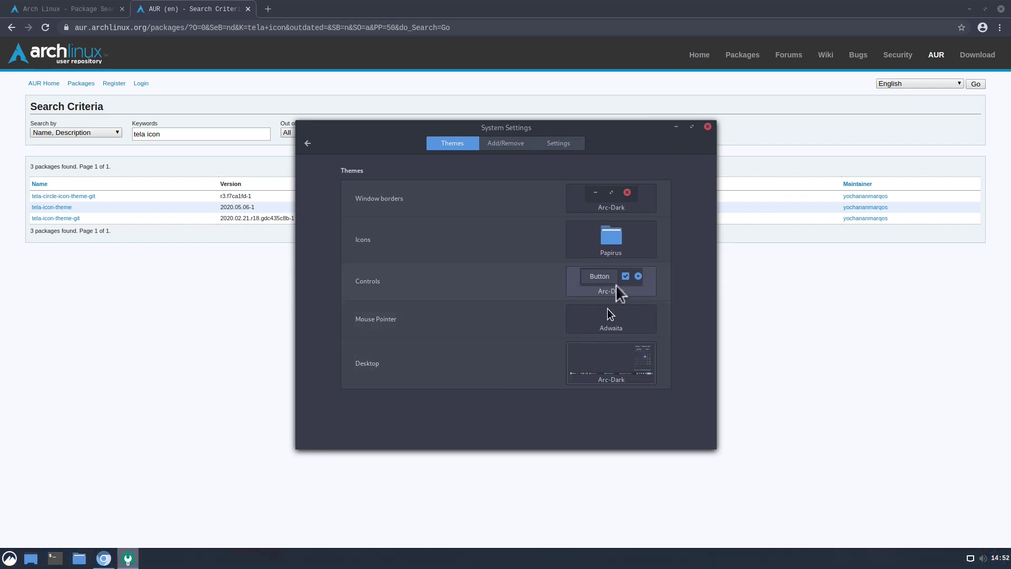
# Step: Close System Settings and minimize Chromium to show the desktop
pyautogui.click(707, 127)
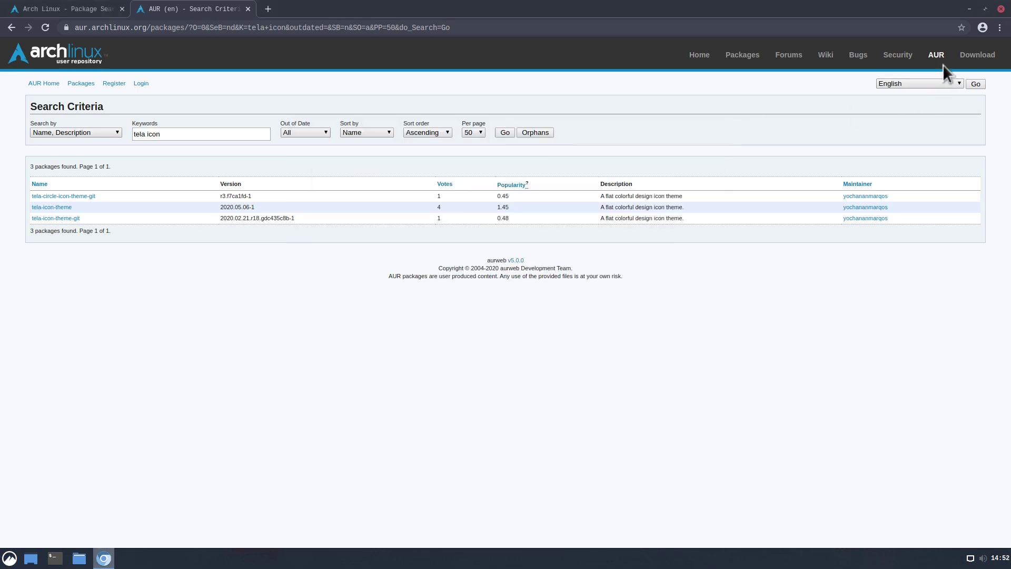
pyautogui.click(971, 7)
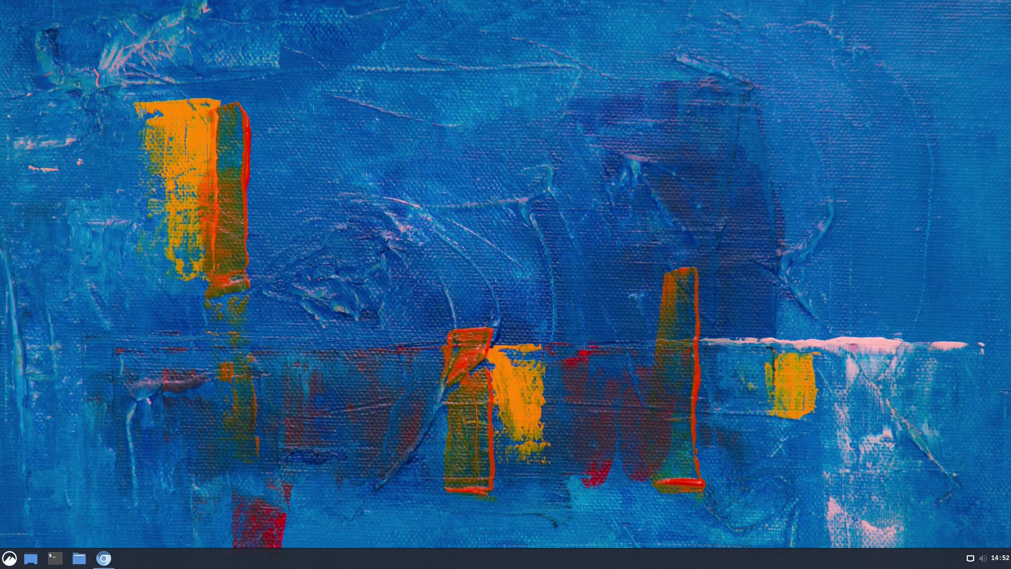
pyautogui.click(10, 557)
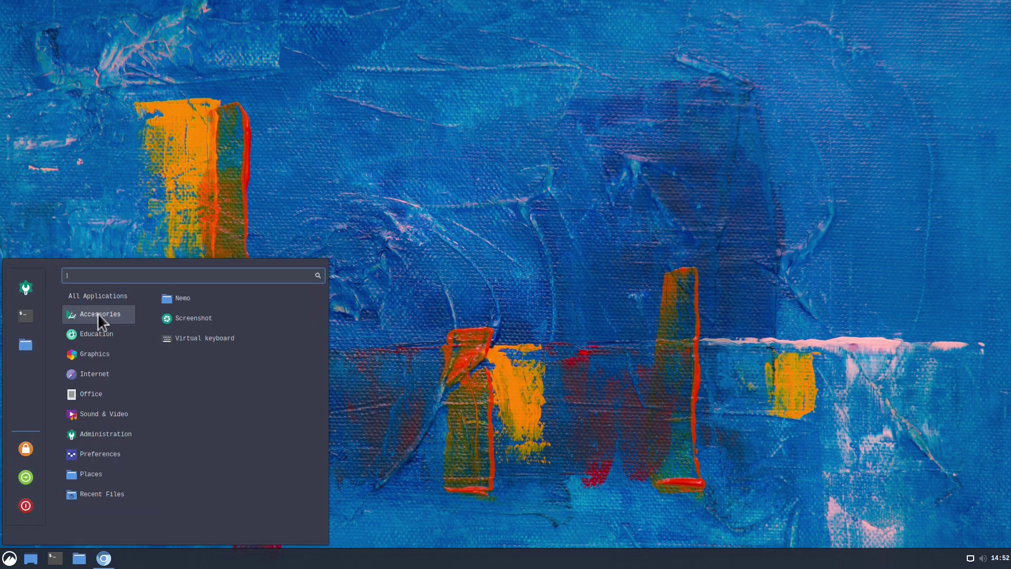
# Step: Set archlinux-underground from the Arch Linux Backgrounds folder as wallpaper, then close the window
pyautogui.moveTo(97, 497)
pyautogui.moveTo(104, 292)
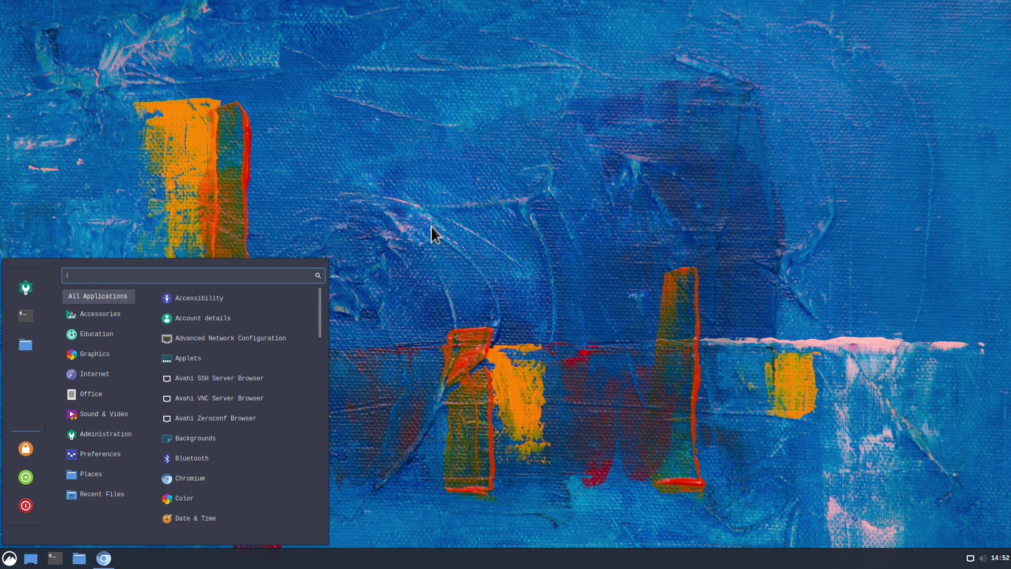
pyautogui.click(436, 201)
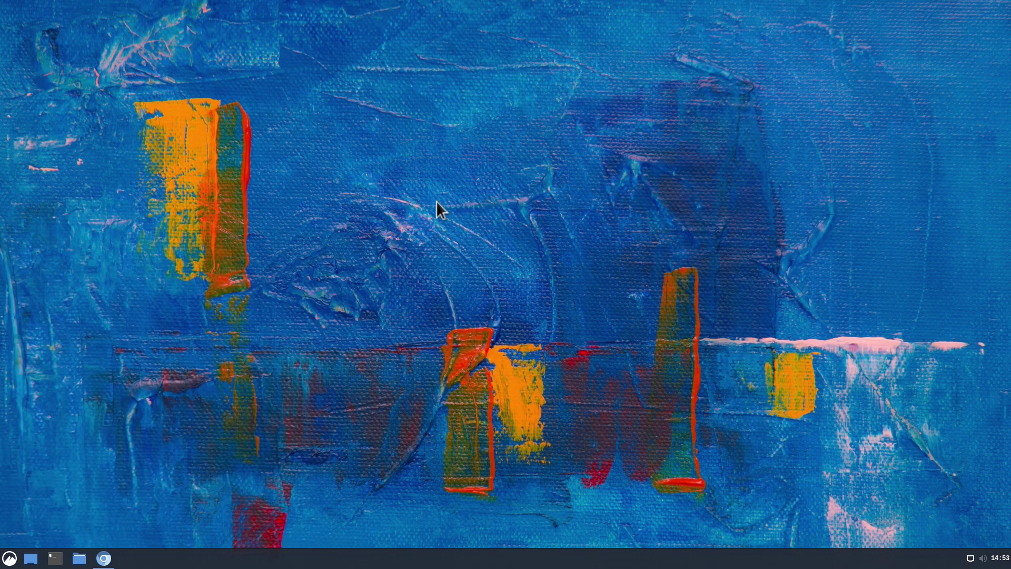
pyautogui.rightClick(436, 201)
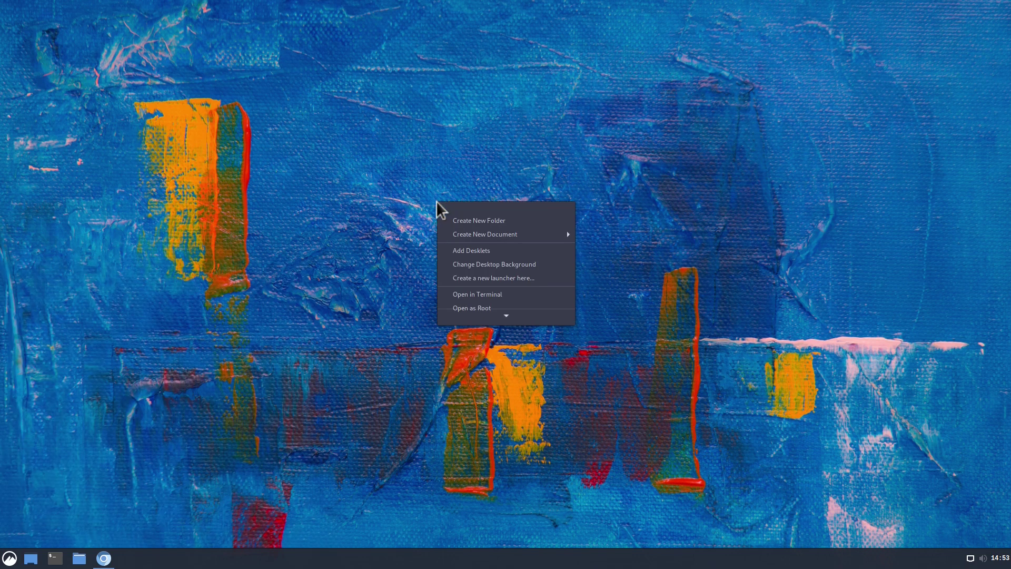
pyautogui.click(457, 264)
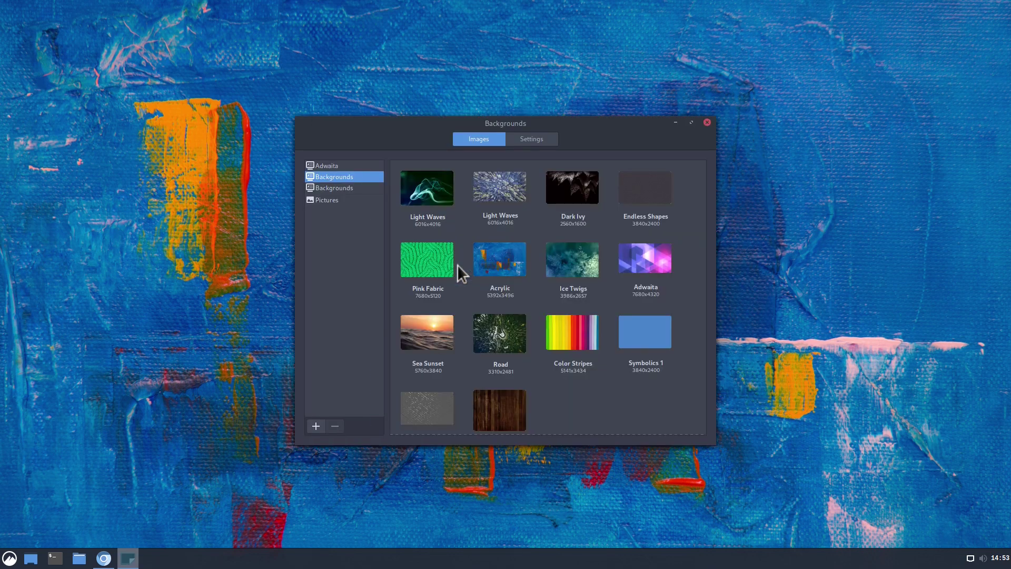
pyautogui.click(331, 188)
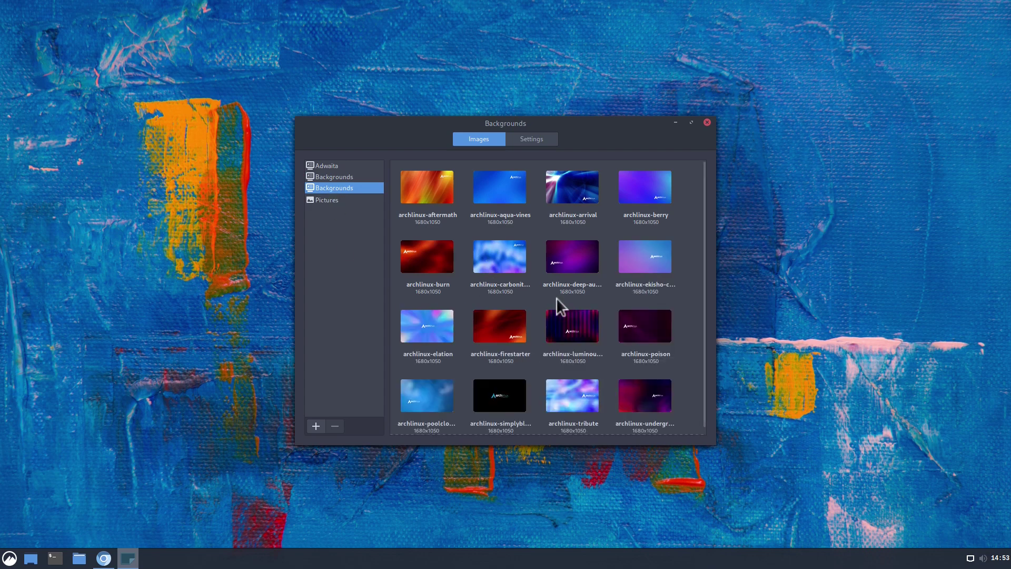
pyautogui.scroll(-1, 573, 361)
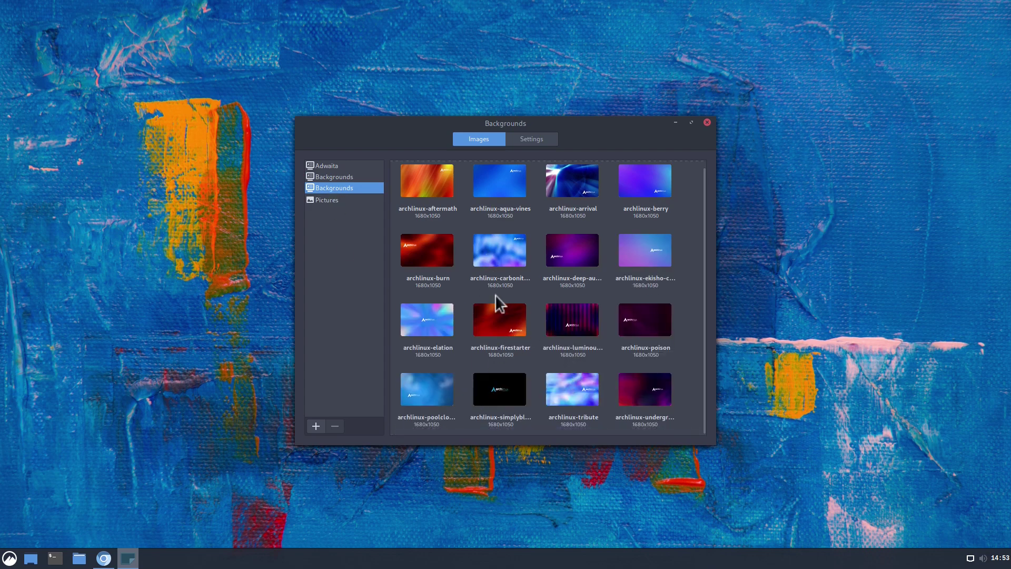
pyautogui.click(633, 390)
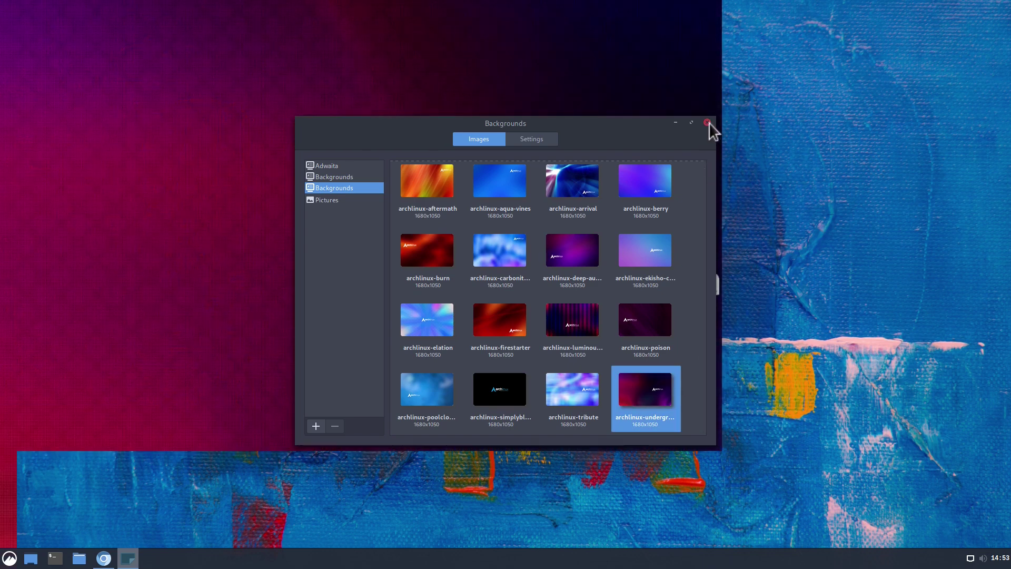
pyautogui.click(708, 123)
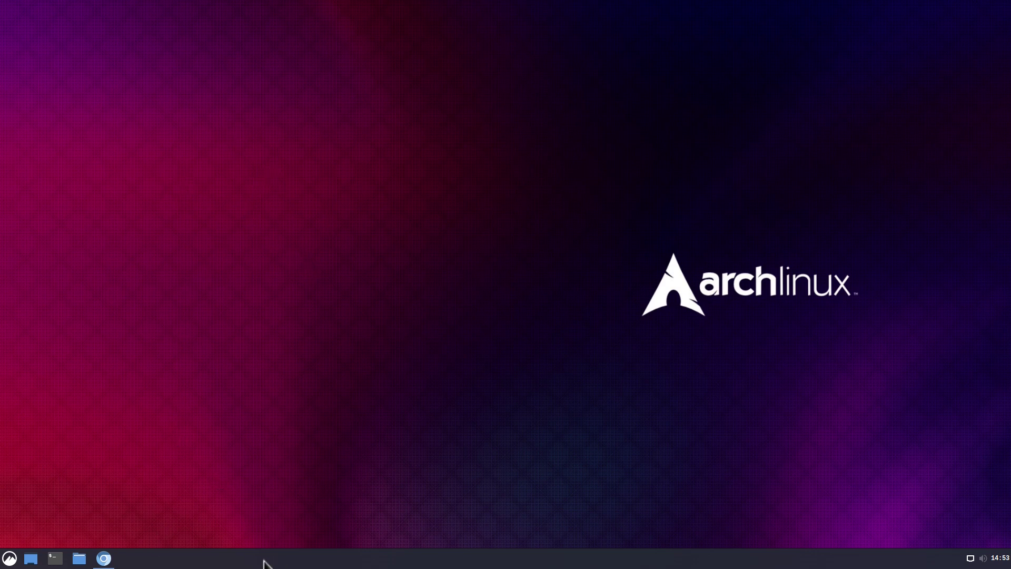
pyautogui.rightClick(292, 558)
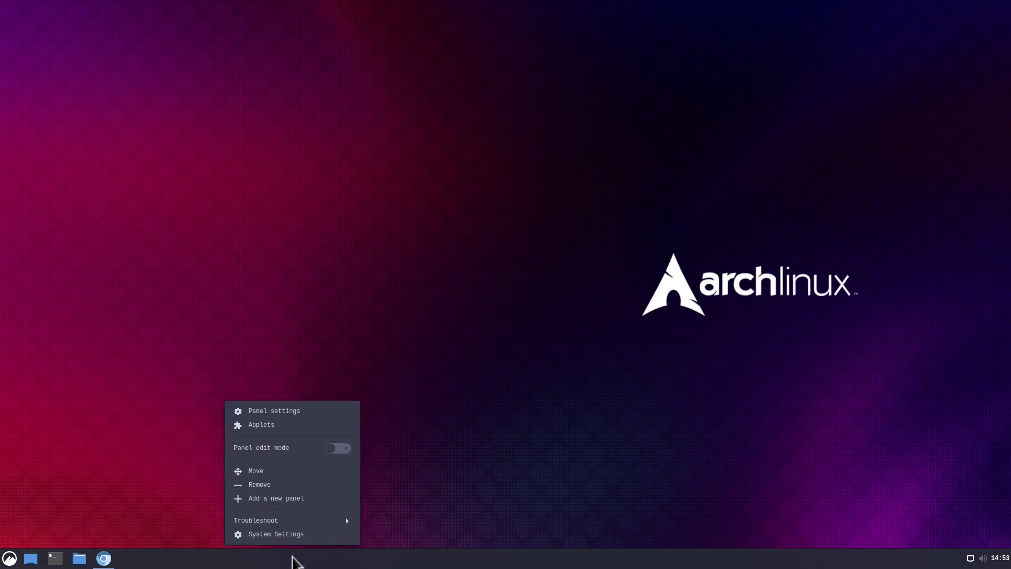
pyautogui.click(277, 498)
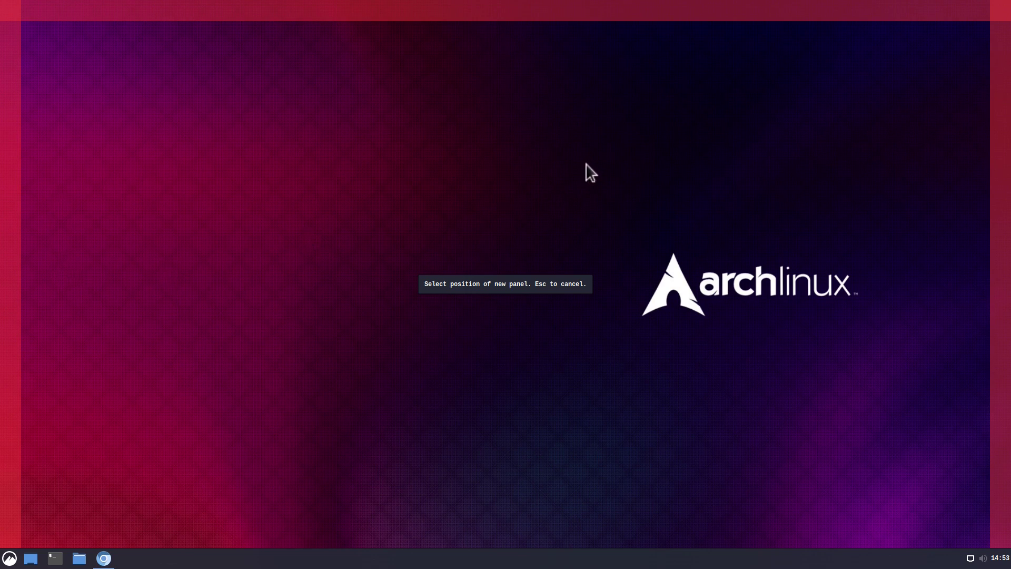
pyautogui.click(282, 8)
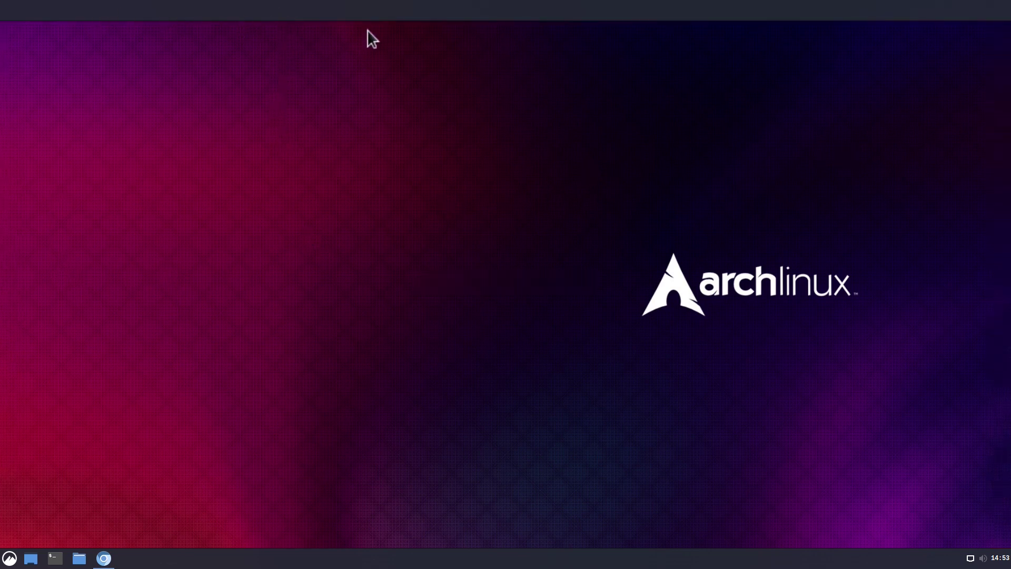
pyautogui.rightClick(276, 9)
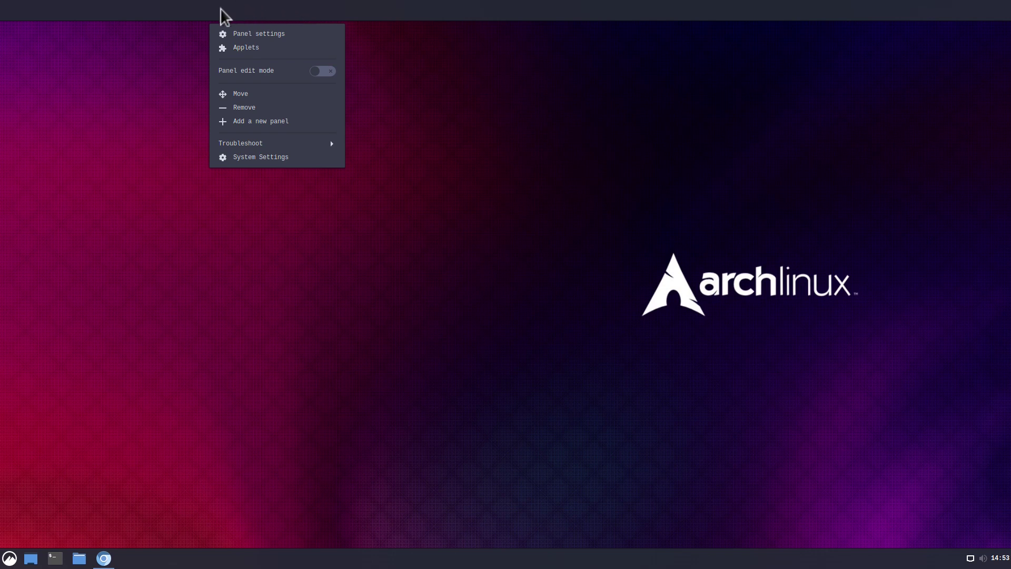
pyautogui.click(247, 107)
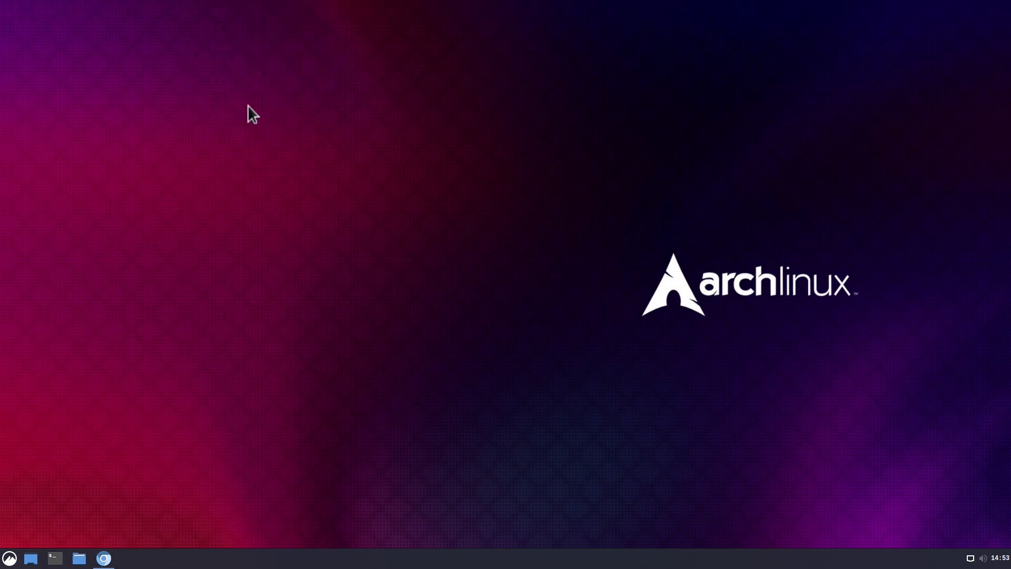
# Step: Add the Clock desklet to the desktop from the desklet manager
pyautogui.rightClick(281, 212)
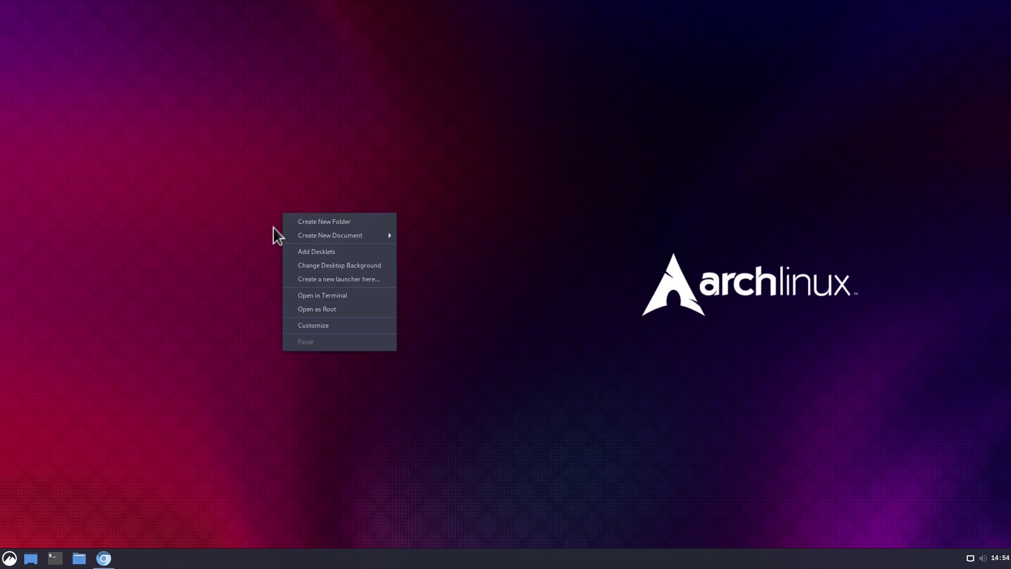
pyautogui.click(315, 251)
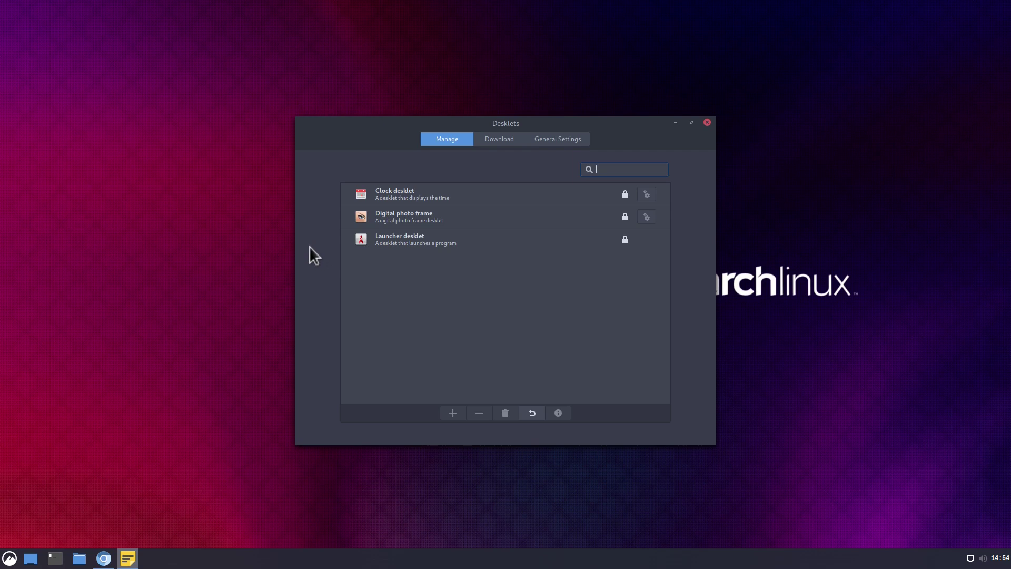
pyautogui.click(427, 193)
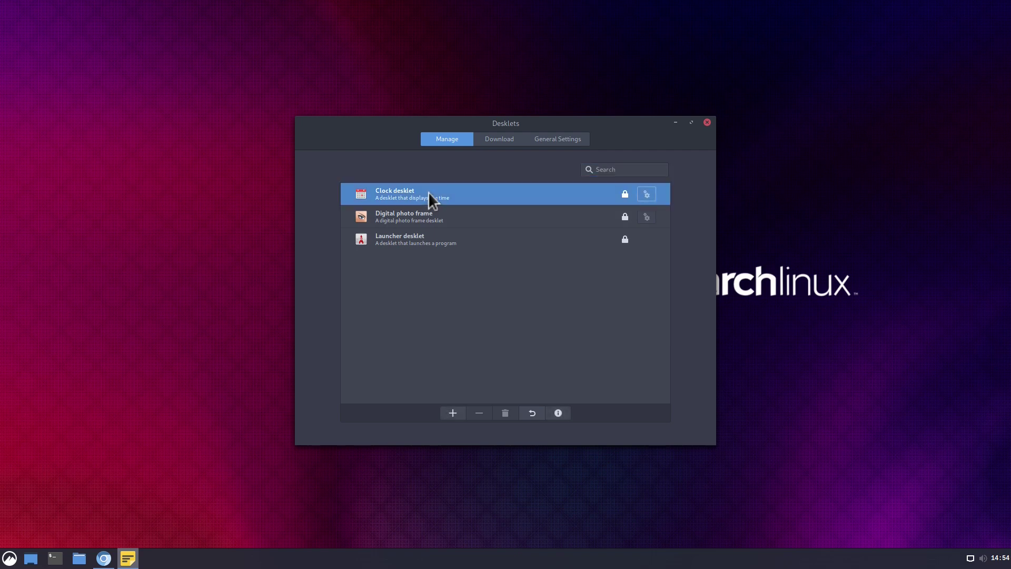
pyautogui.click(452, 412)
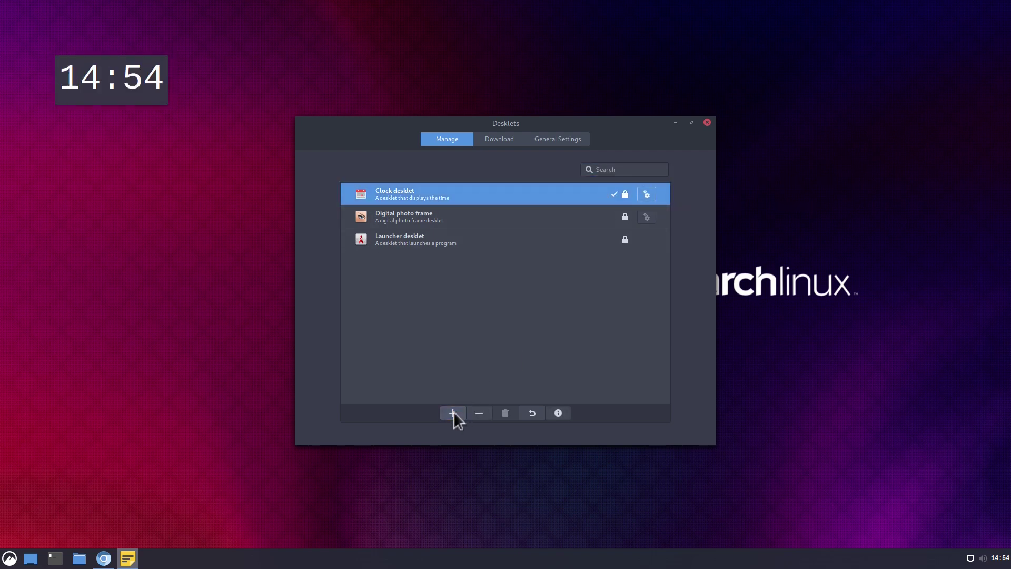
# Step: Set the clock desklet's font size to 80
pyautogui.rightClick(134, 90)
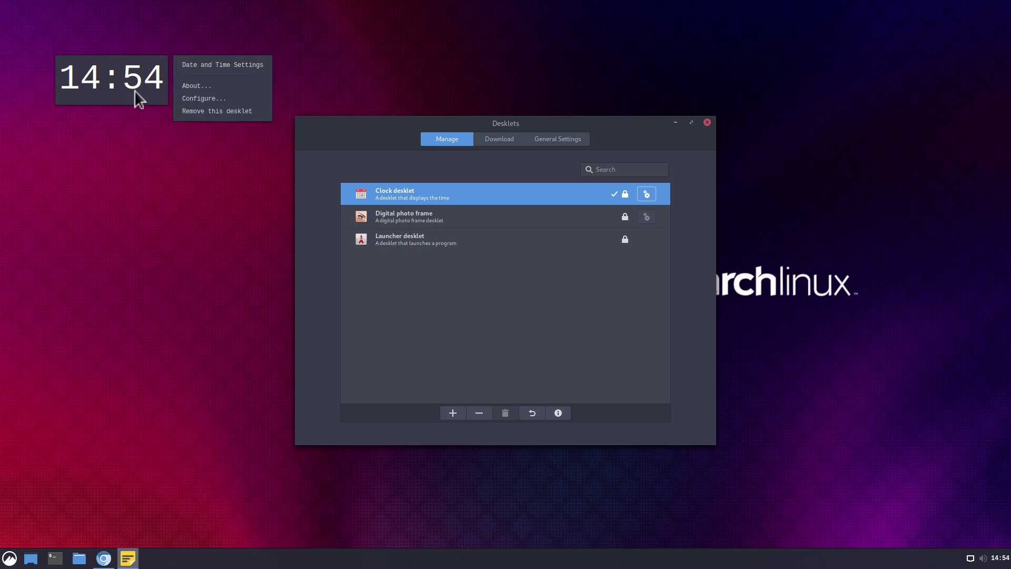
pyautogui.click(193, 98)
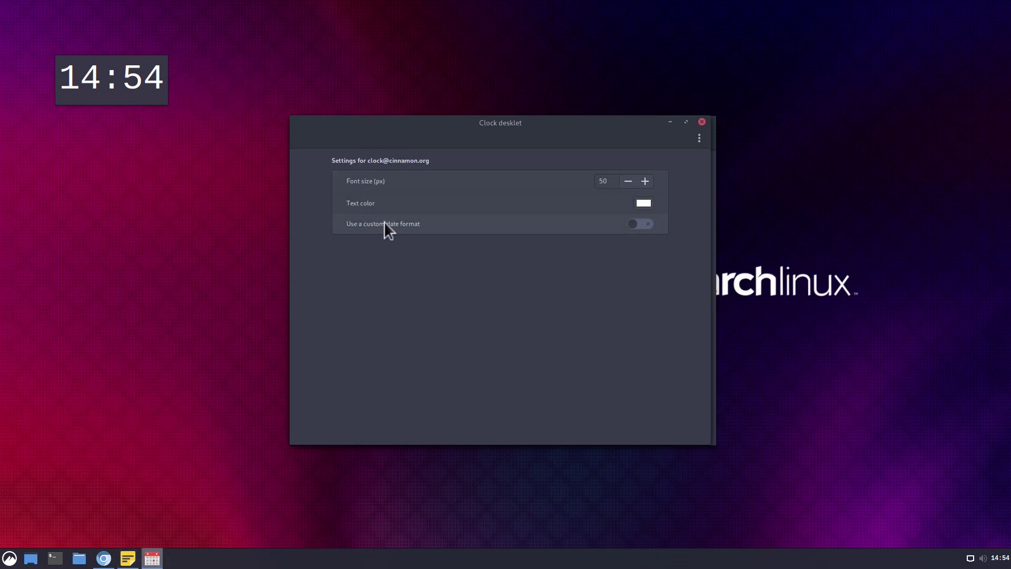
pyautogui.doubleClick(601, 181)
pyautogui.write('80')
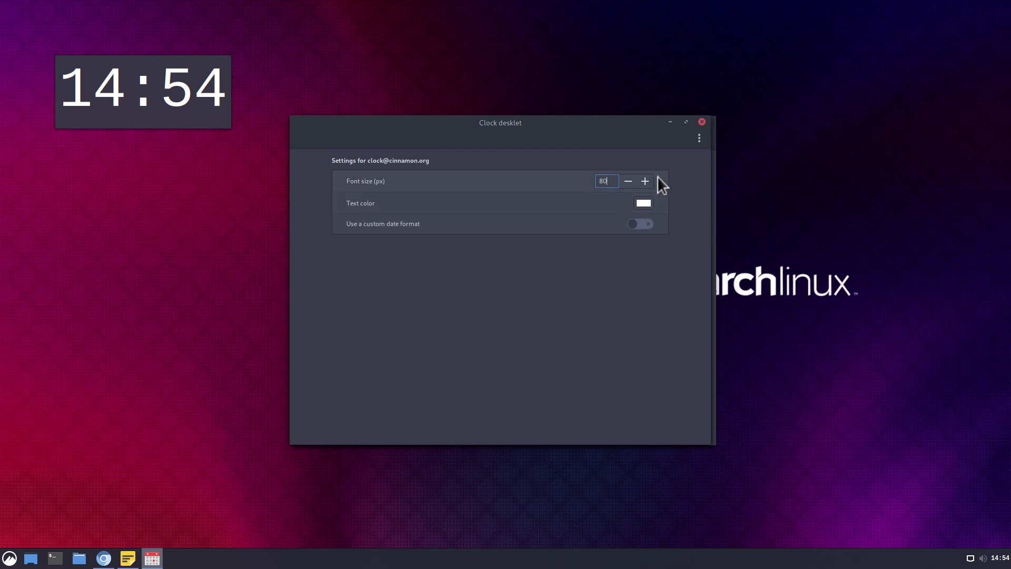
pyautogui.click(702, 123)
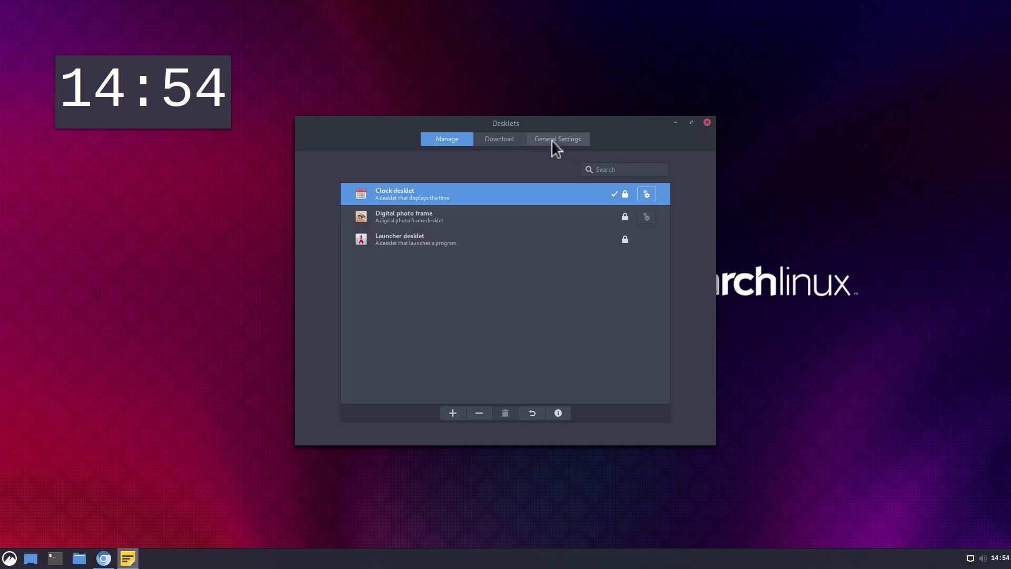
# Step: Set desklet decoration to No decoration in General Settings
pyautogui.click(576, 140)
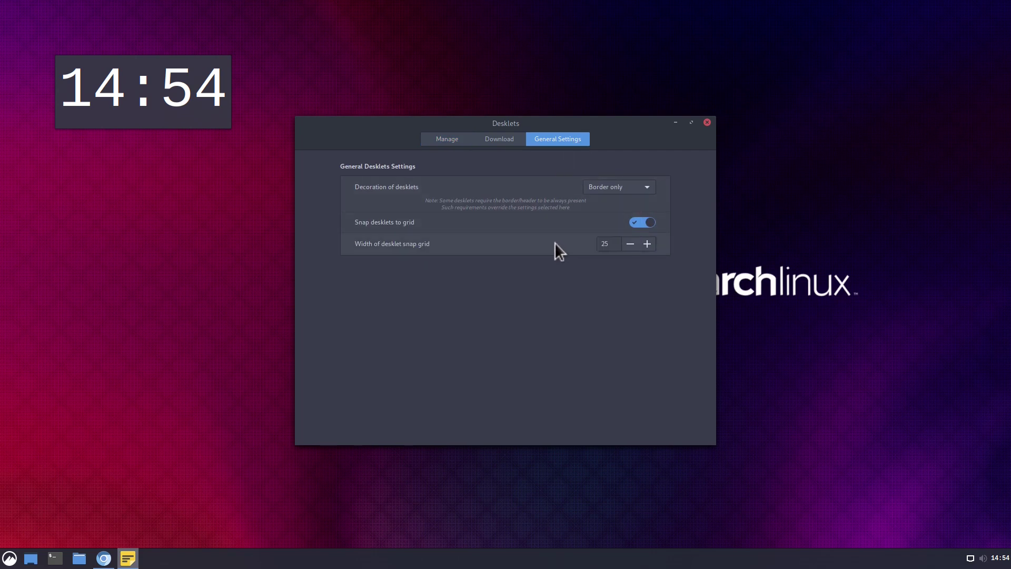
pyautogui.click(629, 189)
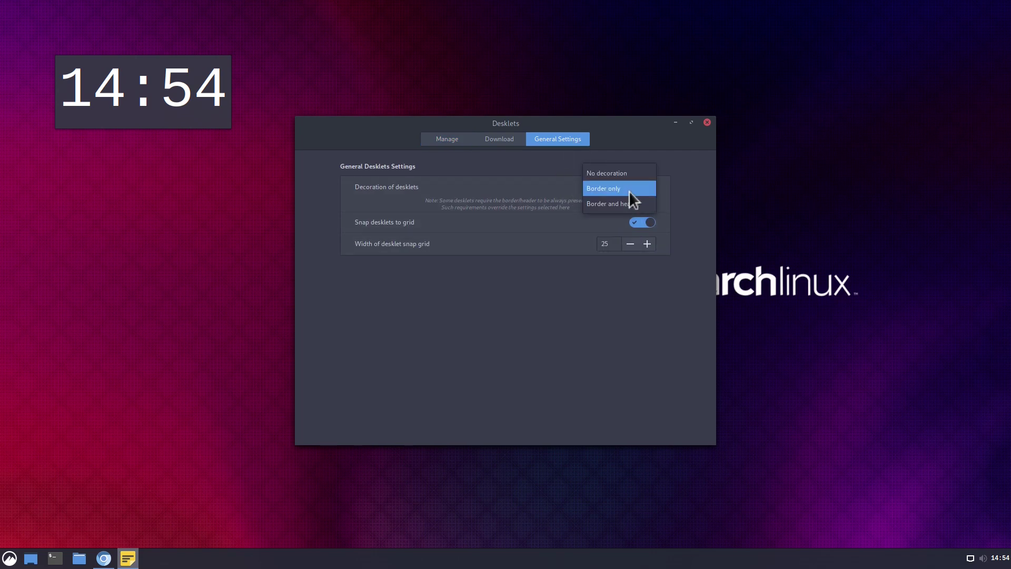
pyautogui.click(630, 173)
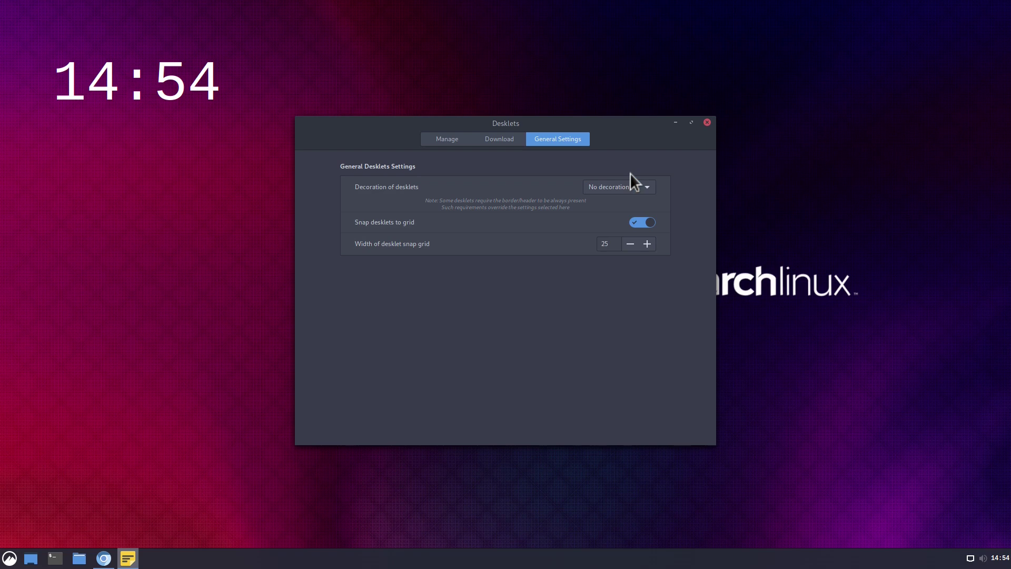
pyautogui.click(445, 136)
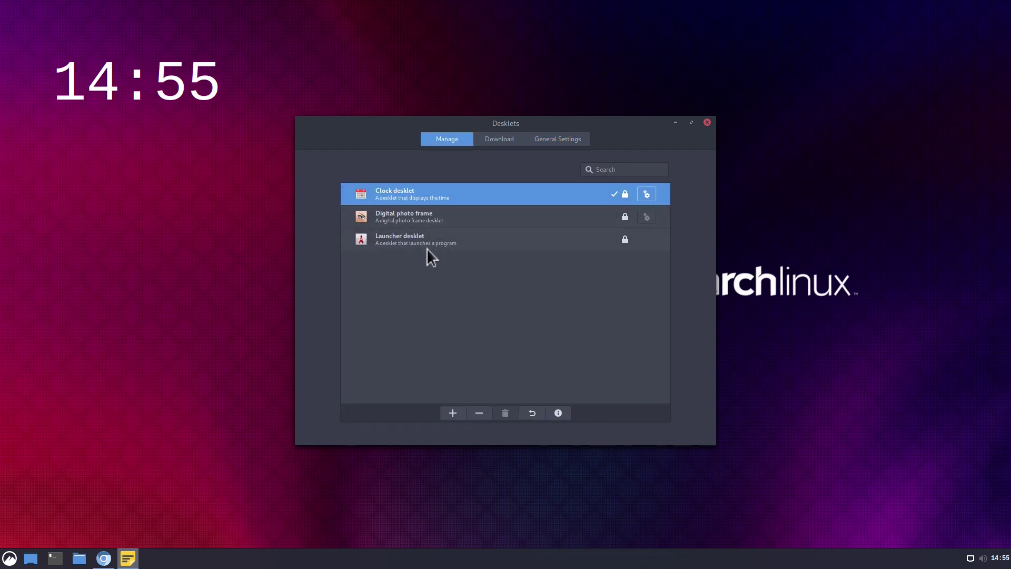
# Step: Refresh the desklet cache, download Disk Space, add it to the desktop and place it below the clock
pyautogui.click(495, 138)
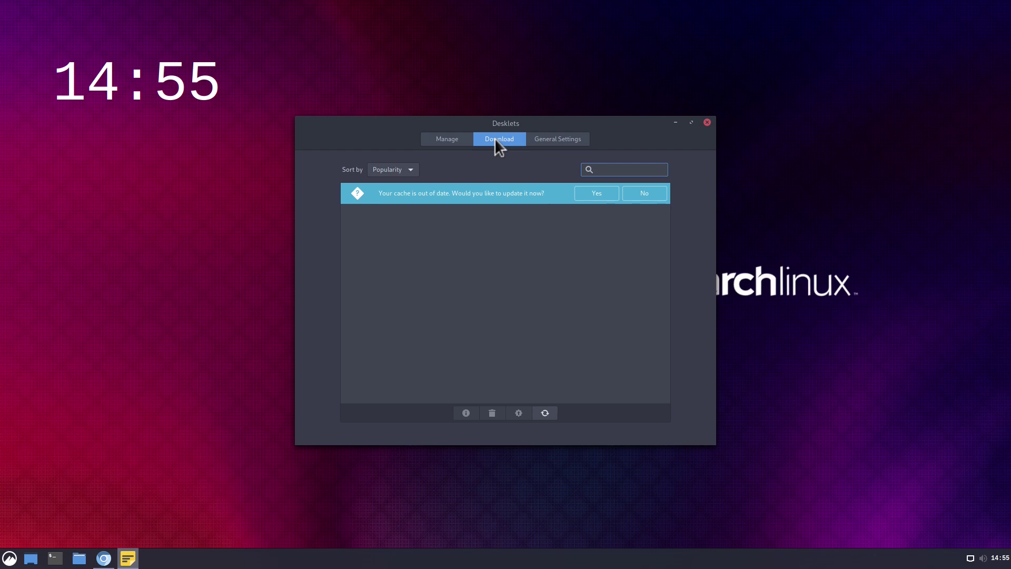
pyautogui.click(592, 194)
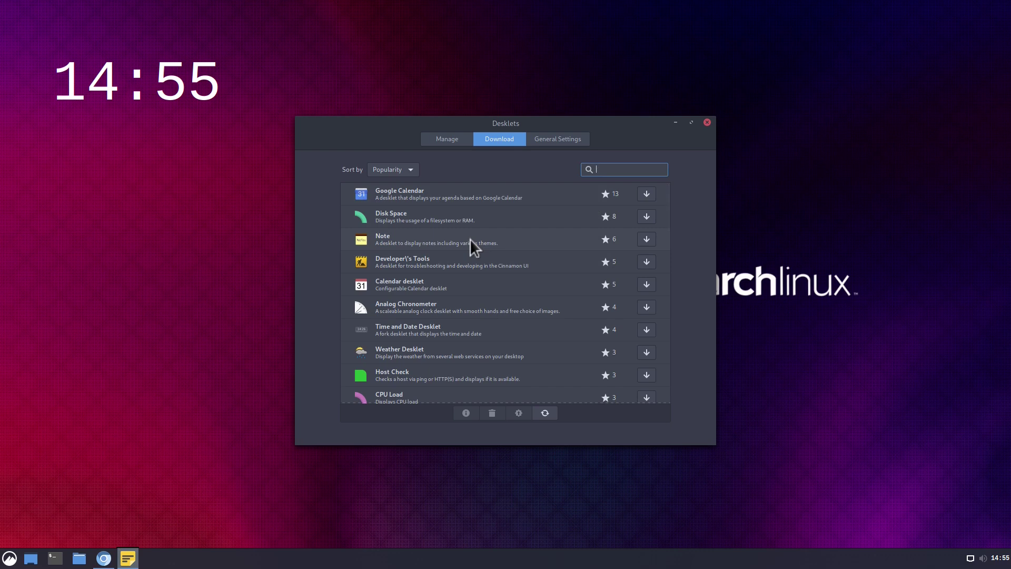
pyautogui.click(647, 216)
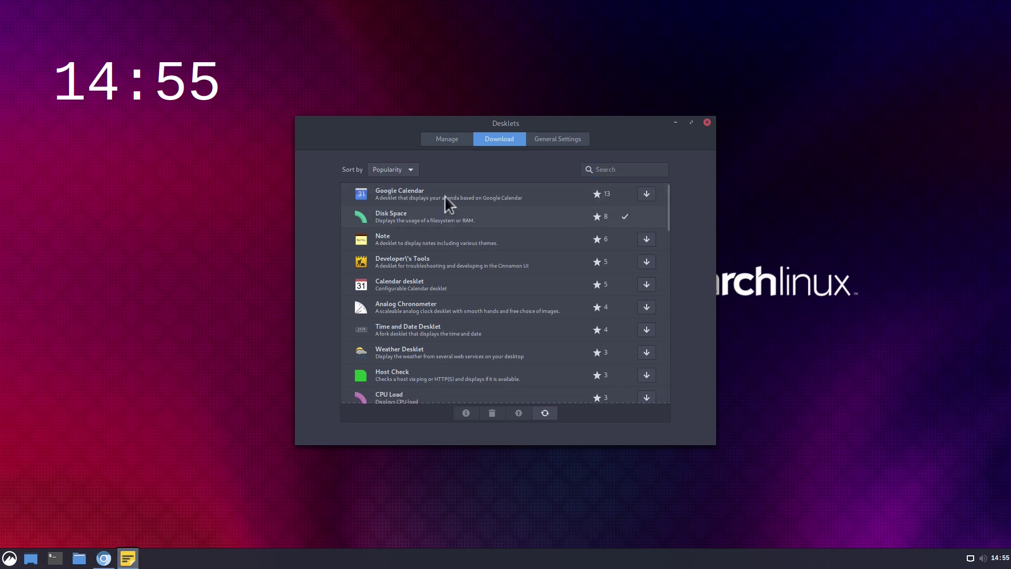
pyautogui.click(447, 139)
pyautogui.click(423, 192)
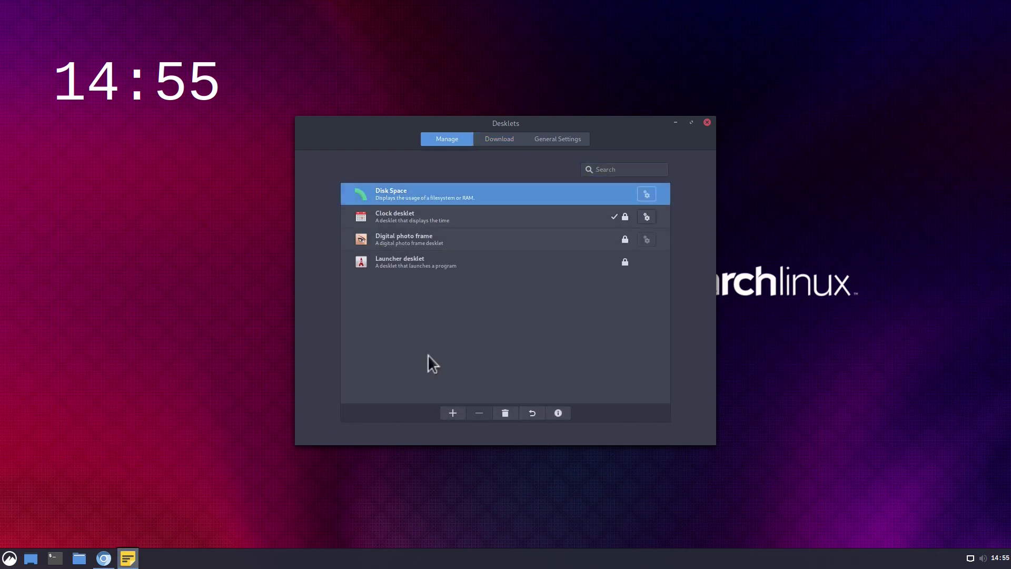
pyautogui.click(453, 413)
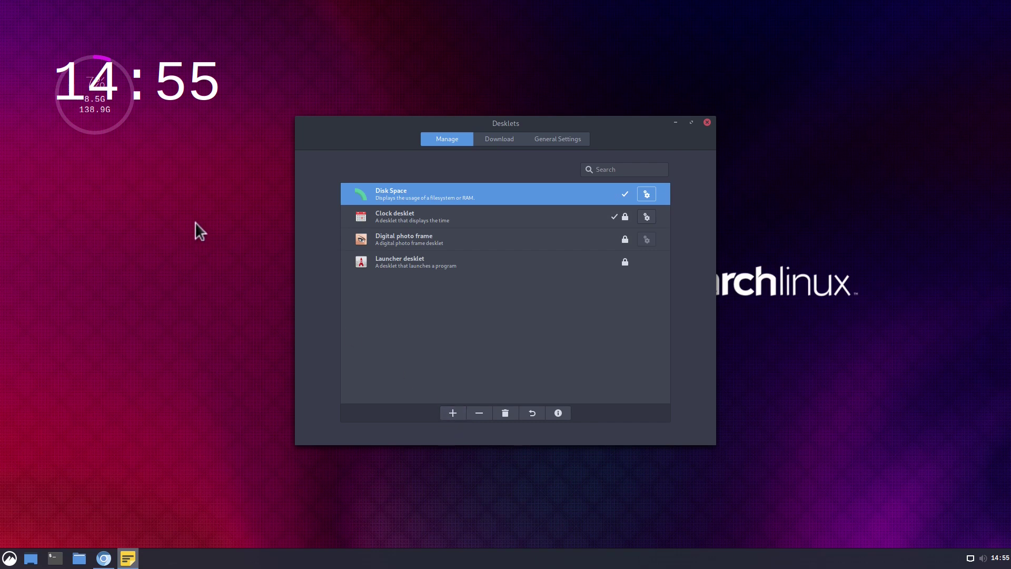
pyautogui.moveTo(85, 113); pyautogui.dragTo(85, 179)
# Step: Configure the Disk Space desklet to show RAM as a Classic (Thick) ring with a custom green colour
pyautogui.rightClick(90, 162)
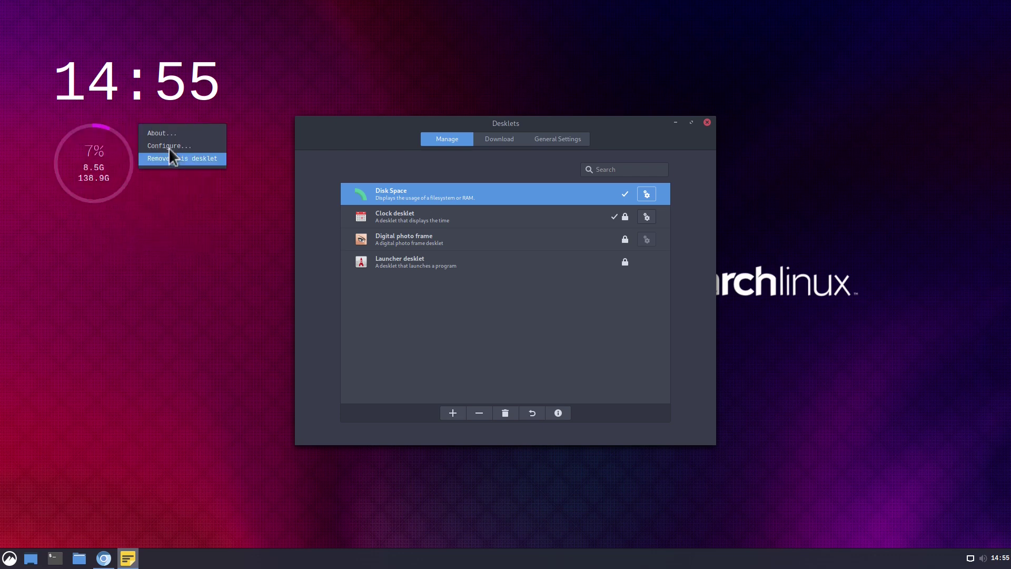
pyautogui.click(176, 144)
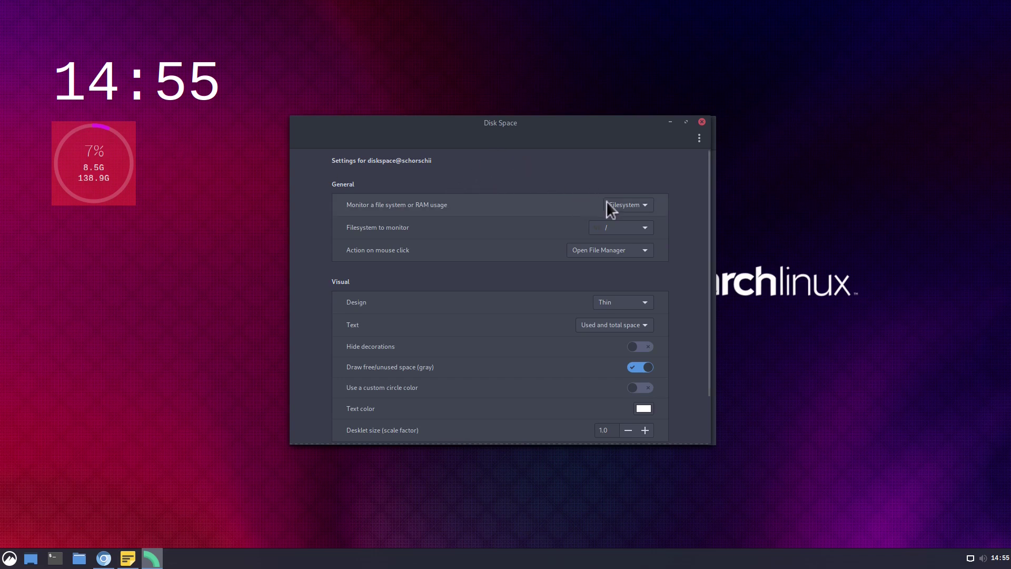
pyautogui.click(649, 204)
pyautogui.click(641, 217)
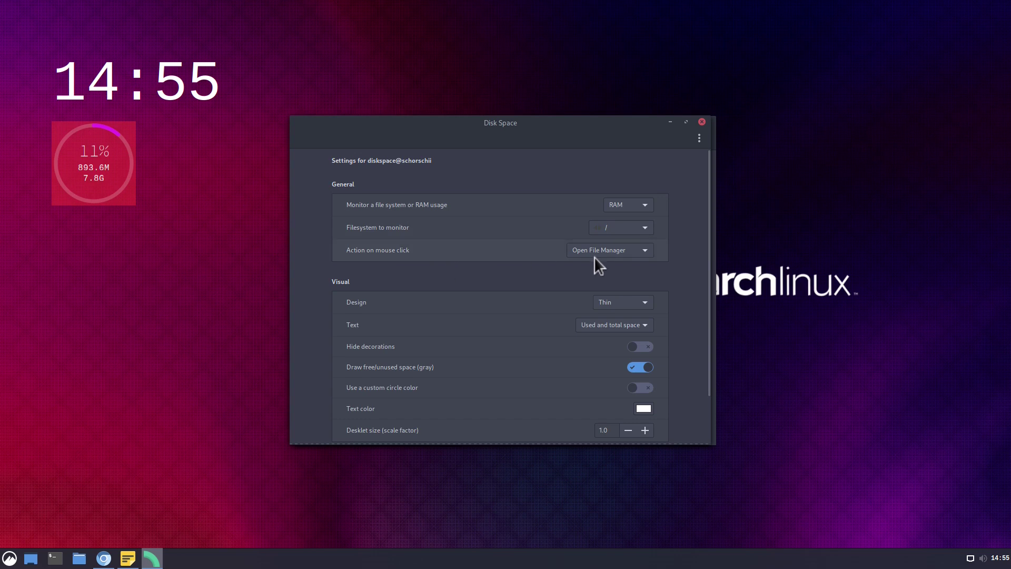
pyautogui.scroll(-2, 513, 258)
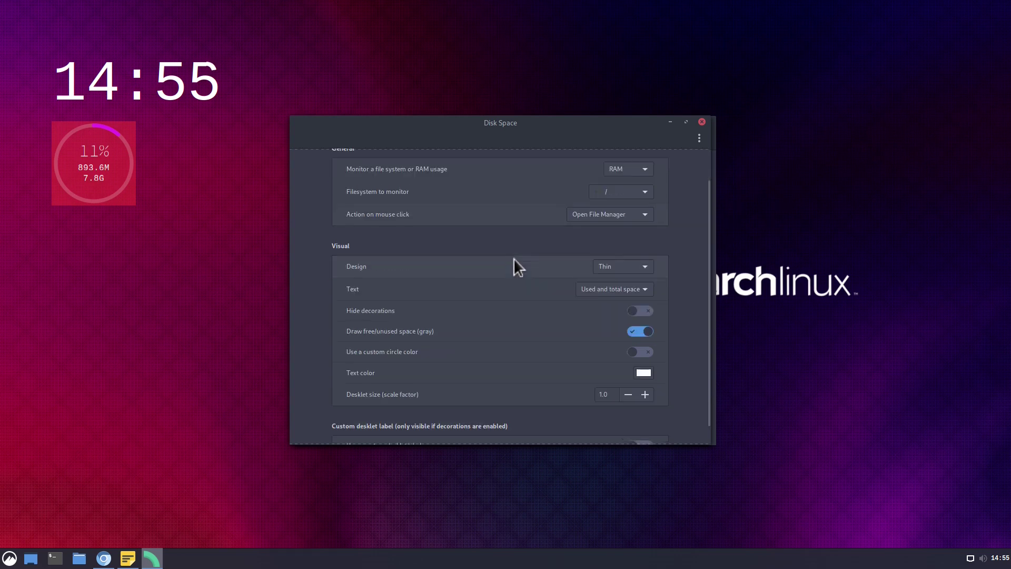
pyautogui.click(649, 247)
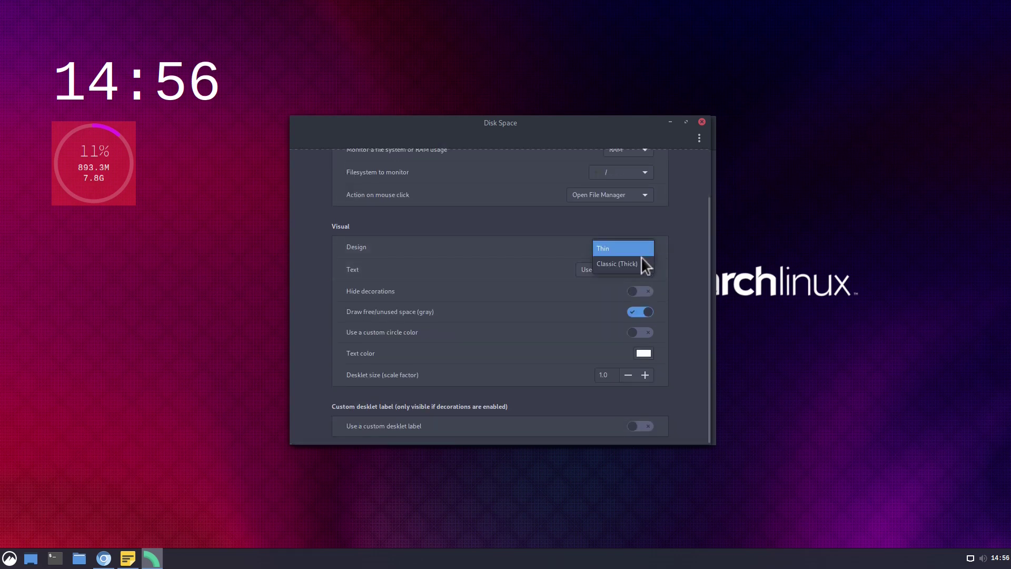
pyautogui.click(639, 259)
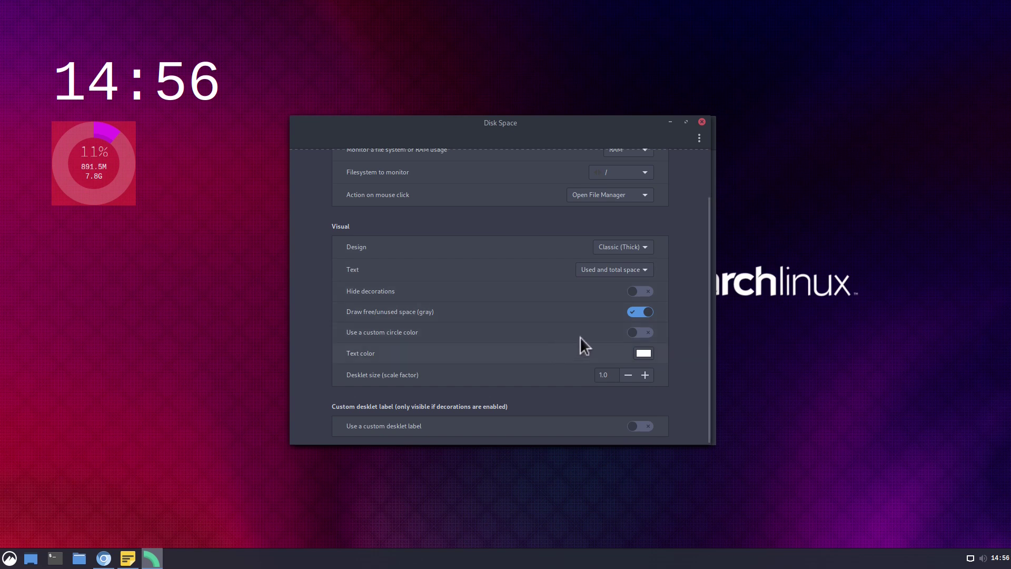
pyautogui.click(633, 332)
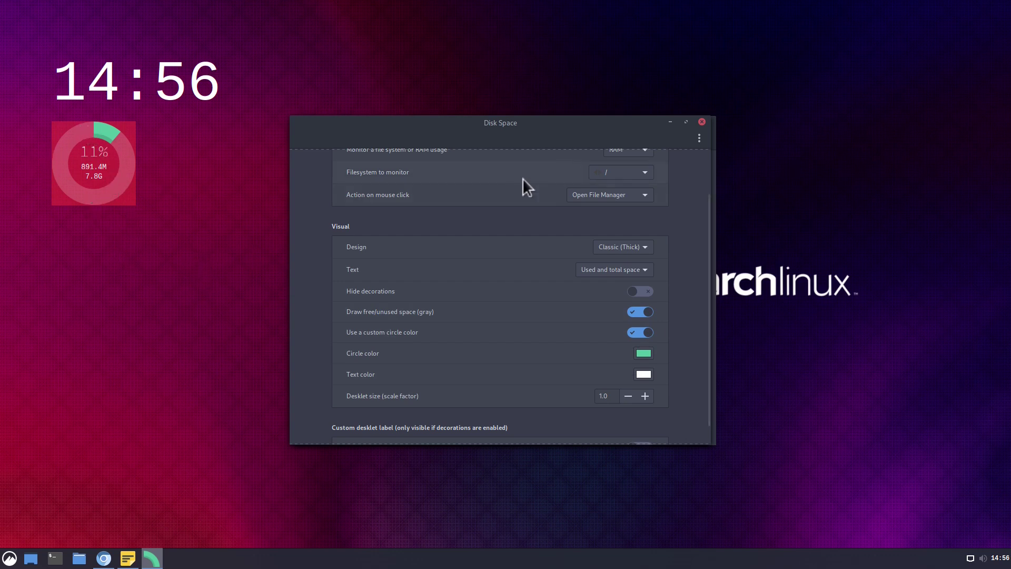
pyautogui.click(702, 122)
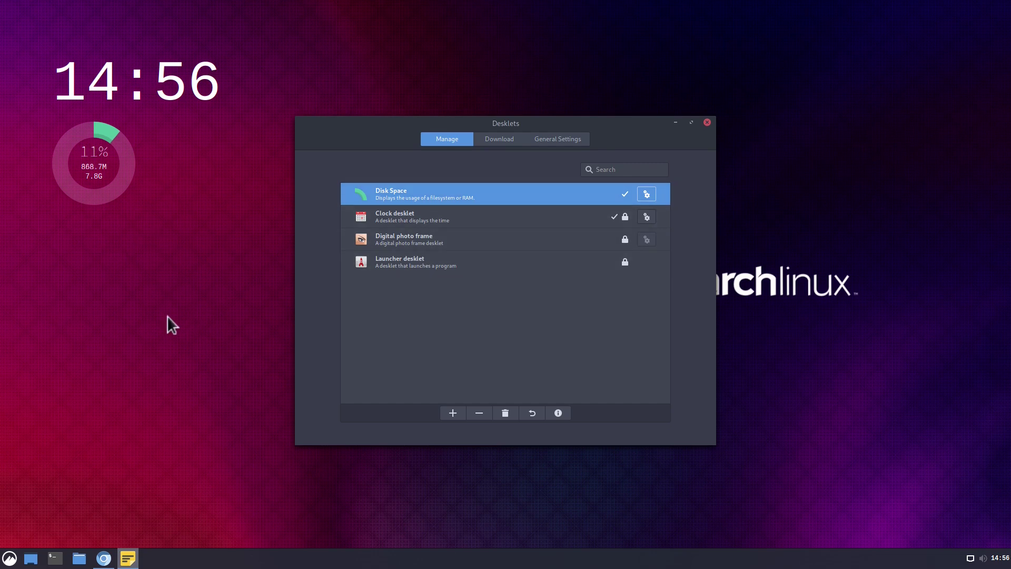
# Step: Download the Simple system monitor desklet from the available desklets list
pyautogui.click(499, 139)
pyautogui.scroll(-5, 476, 329)
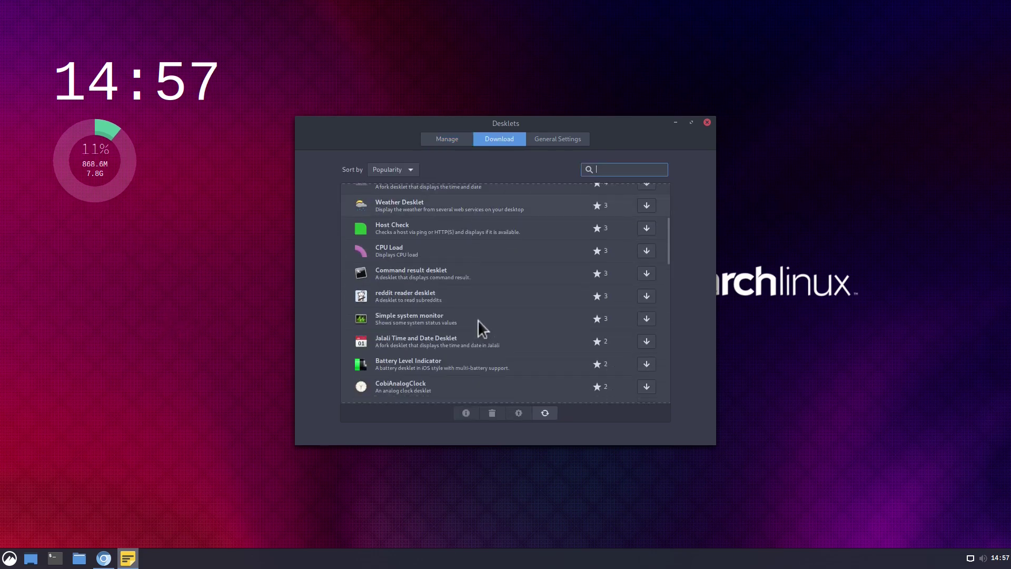
pyautogui.click(435, 315)
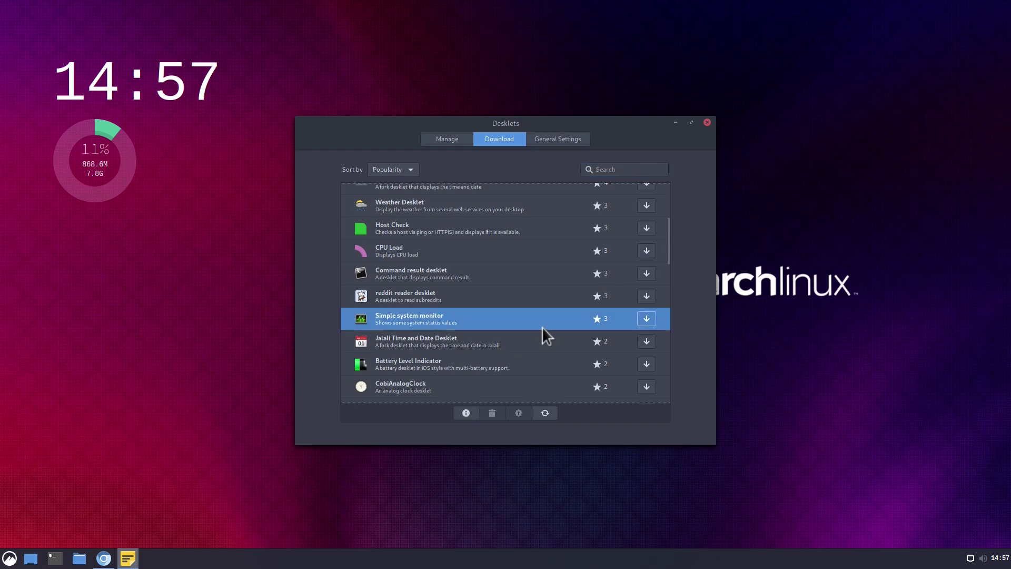
pyautogui.click(647, 318)
# Step: Add Simple system monitor to the desktop right of the RAM ring, then close the desklets manager
pyautogui.click(437, 138)
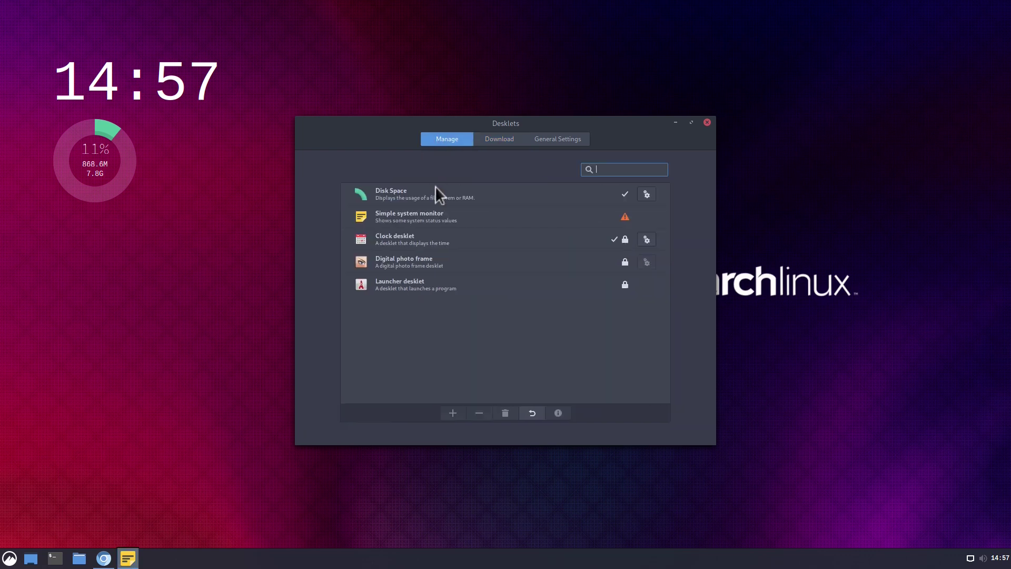
pyautogui.click(422, 216)
pyautogui.click(451, 413)
pyautogui.moveTo(90, 56); pyautogui.dragTo(182, 146)
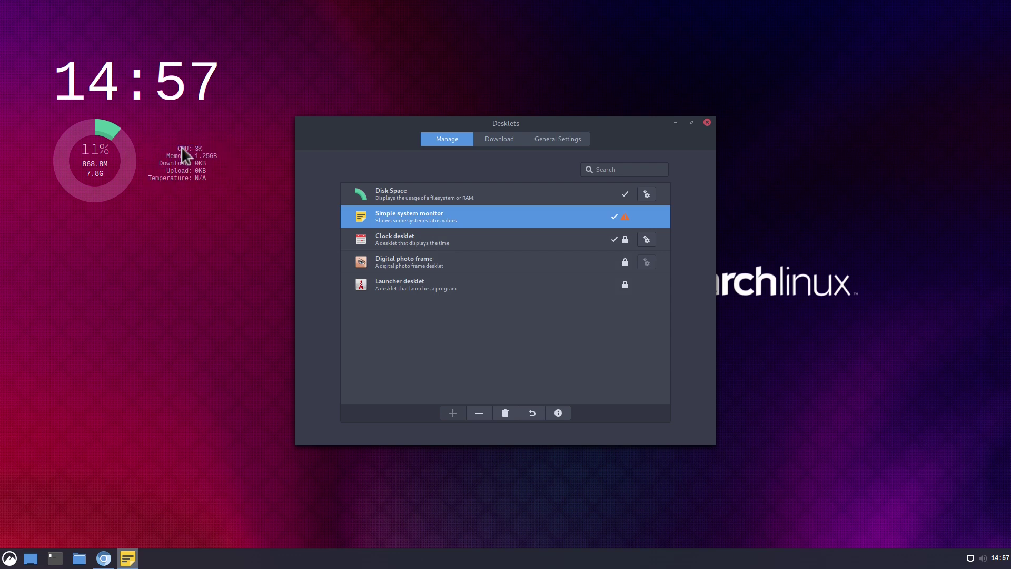
pyautogui.click(707, 122)
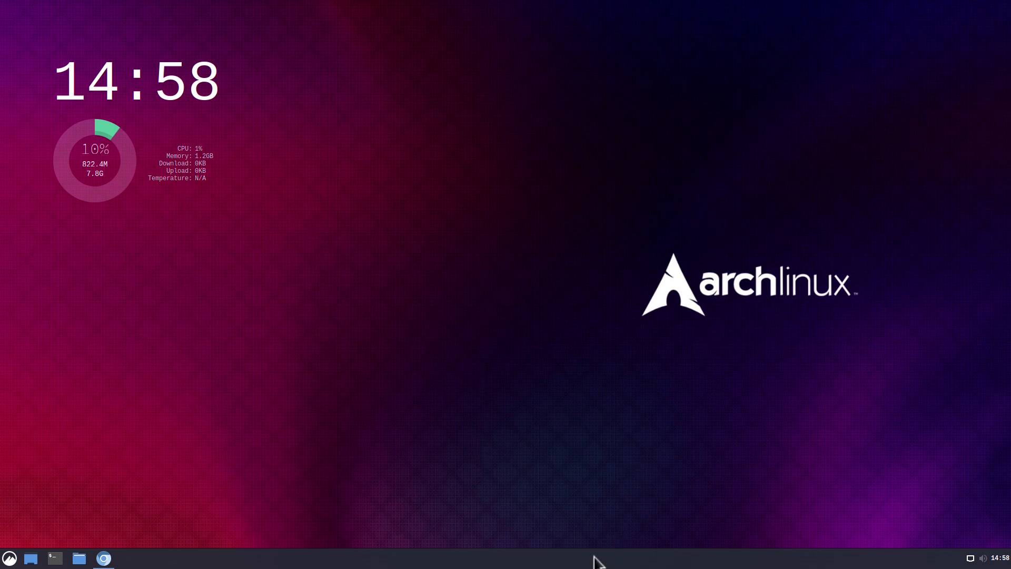
# Step: Refresh the applet cache and download the Weather applet from the panel's Applets manager
pyautogui.rightClick(551, 558)
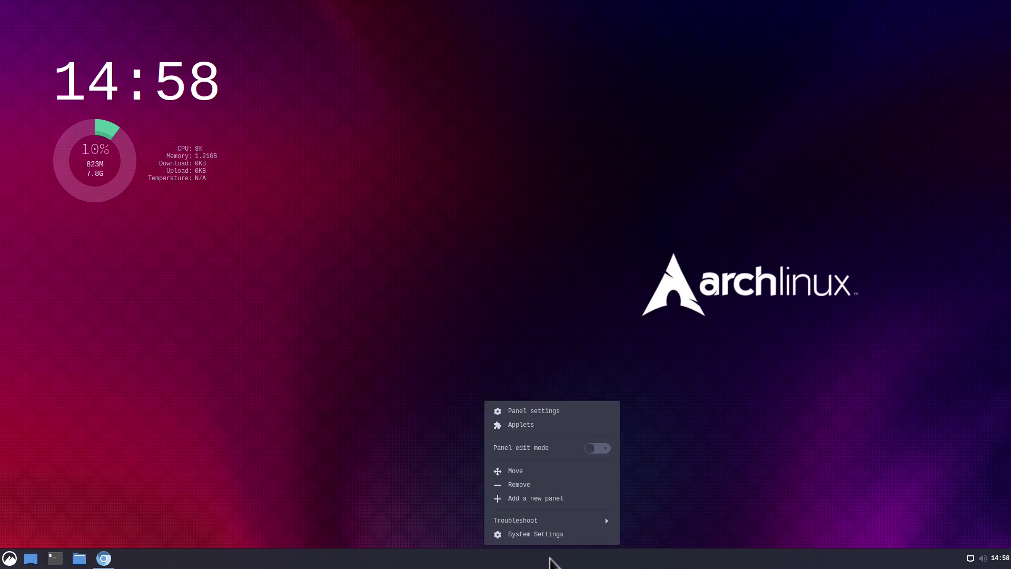
pyautogui.click(533, 426)
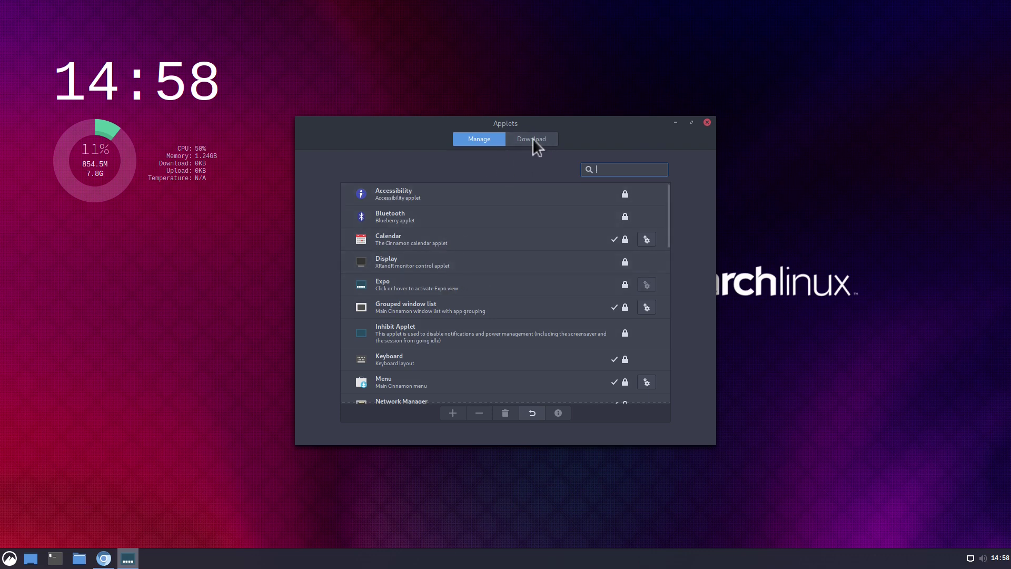
pyautogui.click(548, 138)
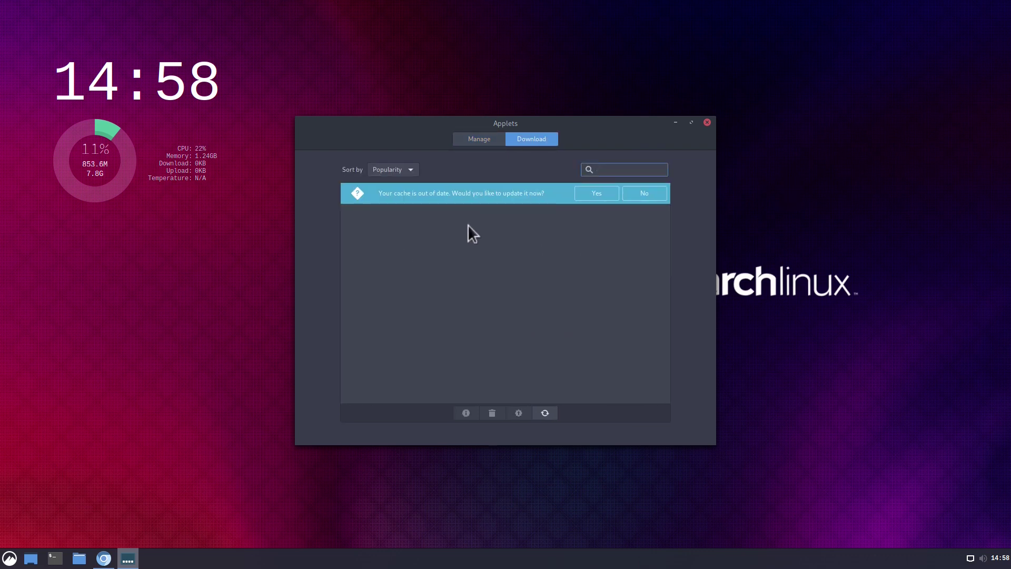
pyautogui.click(593, 193)
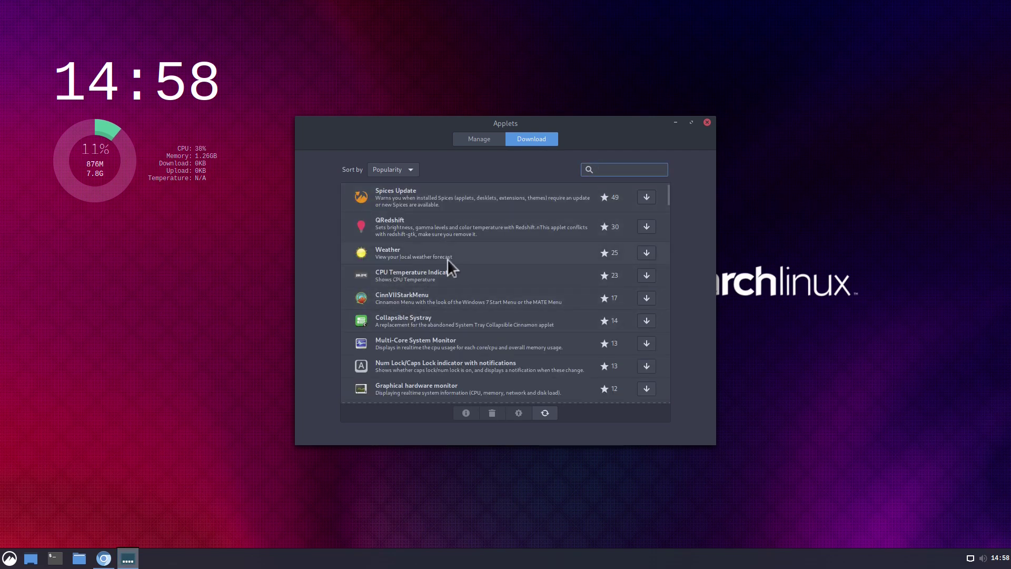
pyautogui.click(645, 252)
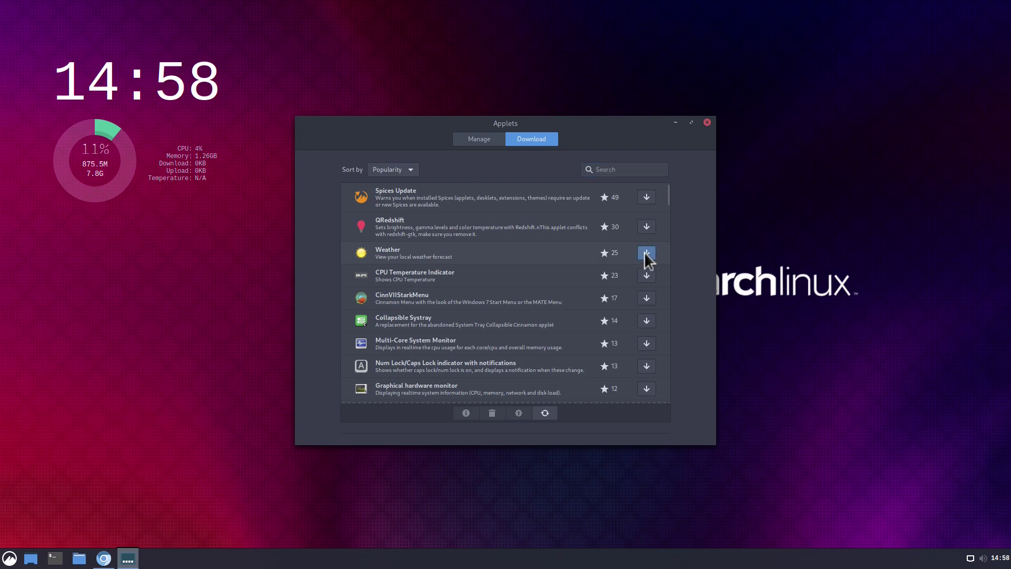
# Step: Add the installed Weather applet to the panel and close the Applets window
pyautogui.click(475, 138)
pyautogui.click(424, 198)
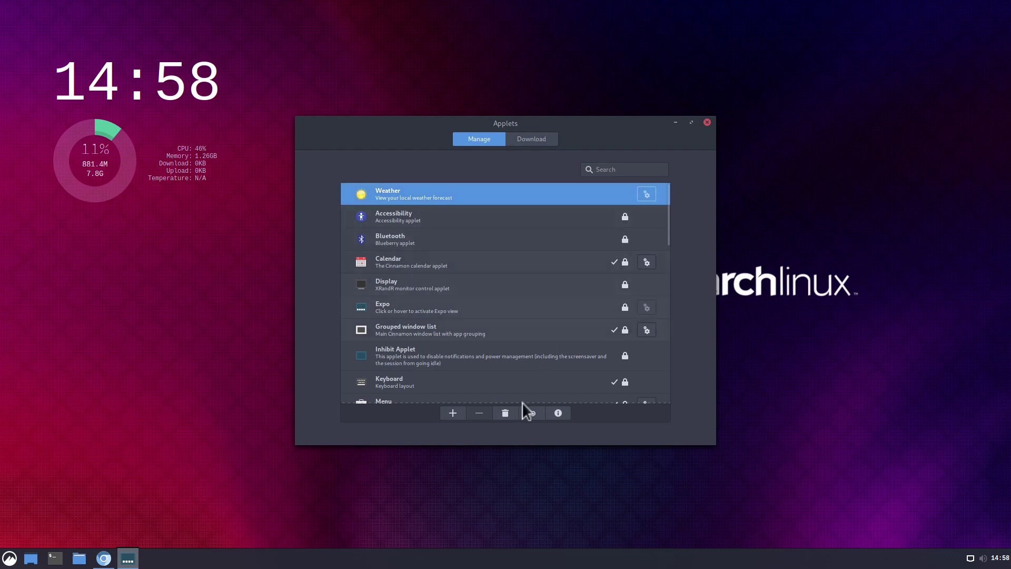
pyautogui.click(452, 413)
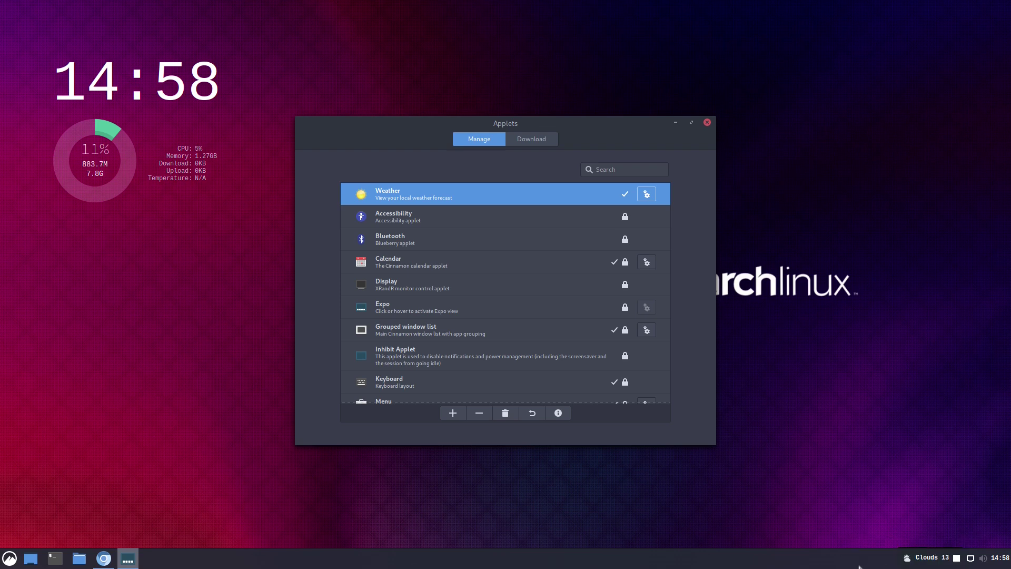
pyautogui.scroll(-3, 439, 303)
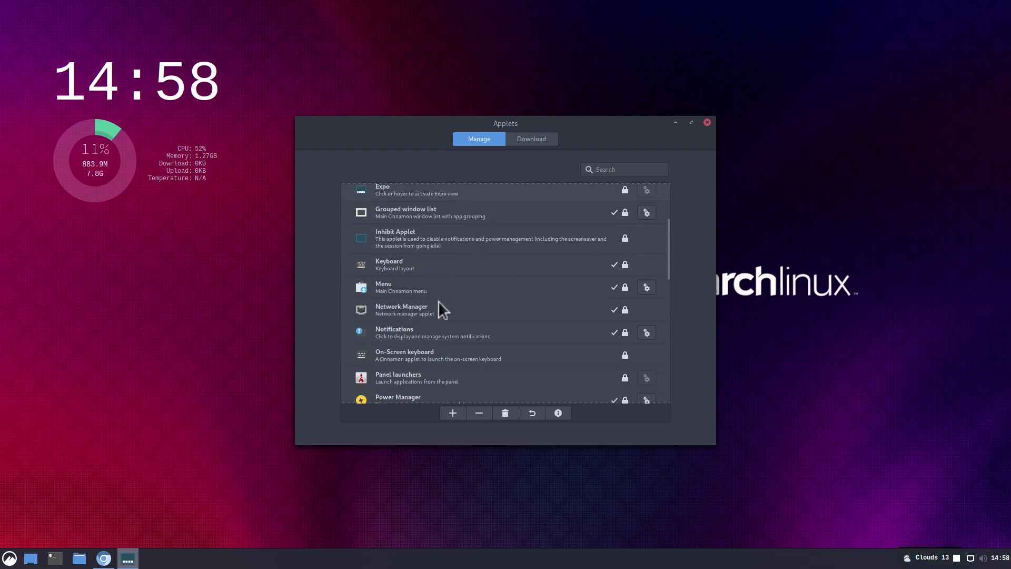
pyautogui.scroll(-5, 439, 302)
pyautogui.scroll(-3, 438, 301)
pyautogui.scroll(3, 438, 301)
pyautogui.click(707, 123)
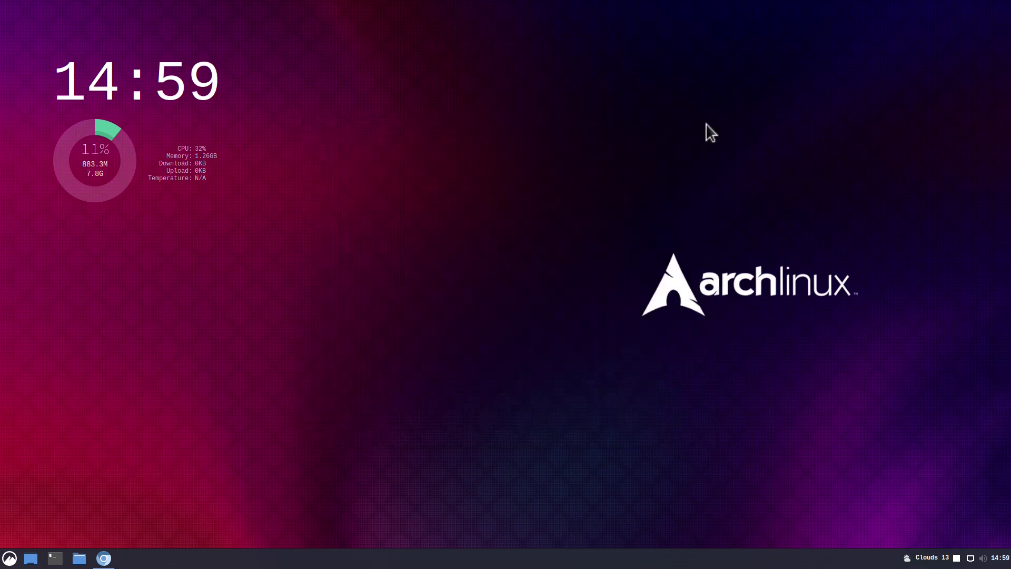
pyautogui.click(10, 558)
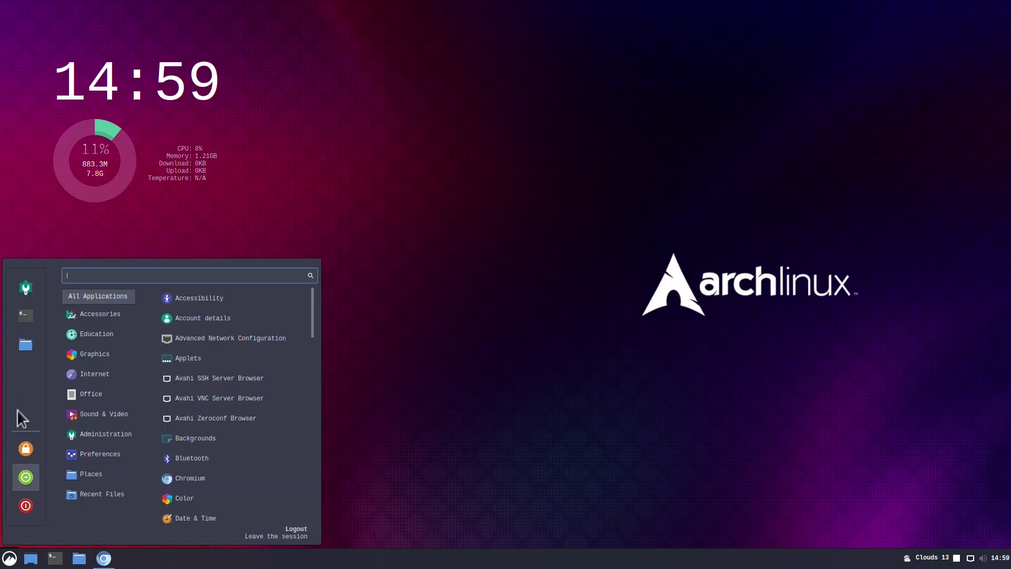
pyautogui.click(24, 287)
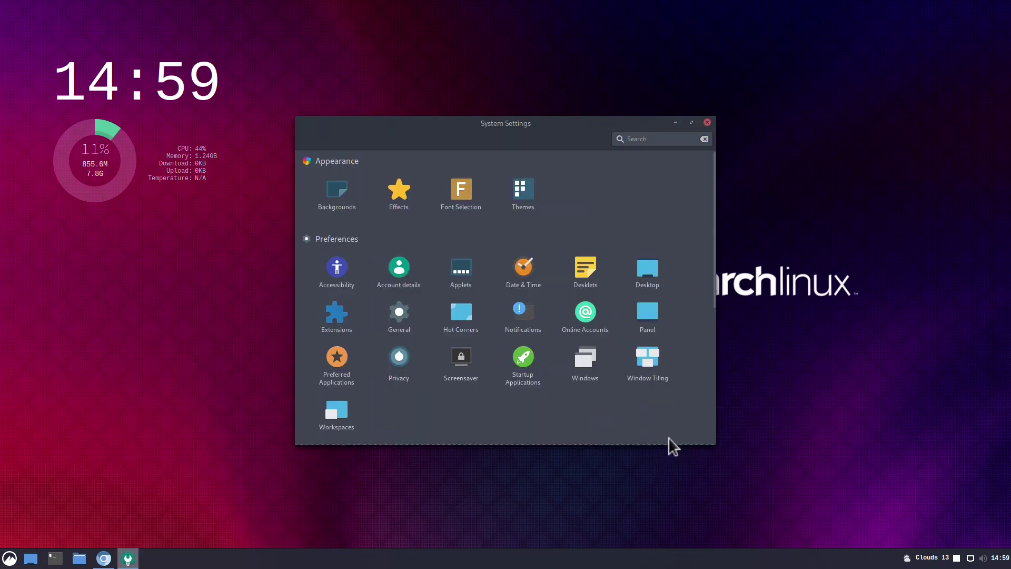
pyautogui.click(648, 362)
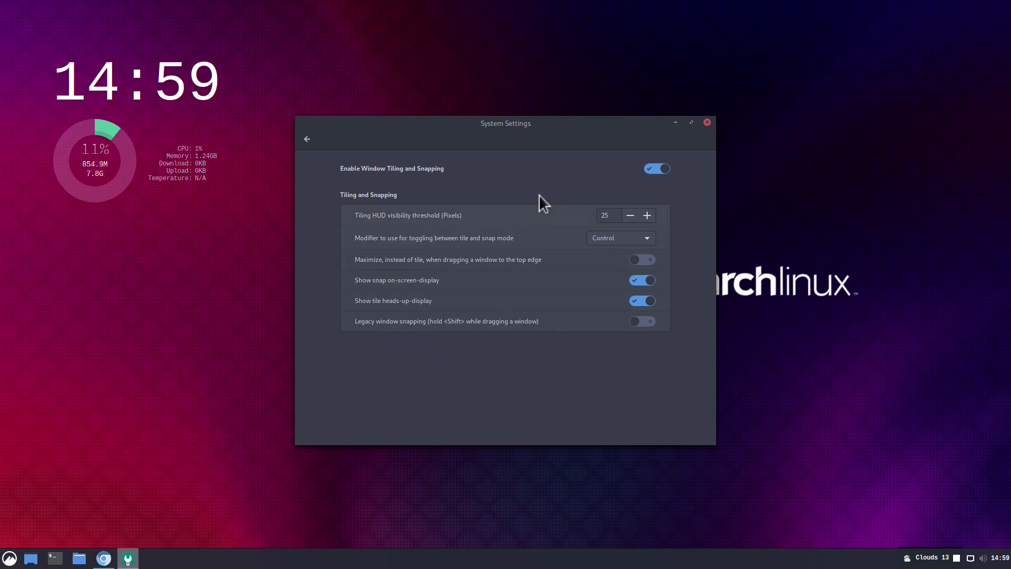
pyautogui.moveTo(507, 122)
pyautogui.mouseDown()
pyautogui.moveTo(458, 118)
pyautogui.moveTo(492, 59)
pyautogui.moveTo(506, 3)
pyautogui.moveTo(501, 12)
pyautogui.moveTo(1007, 103)
pyautogui.moveTo(514, 107)
pyautogui.mouseUp()
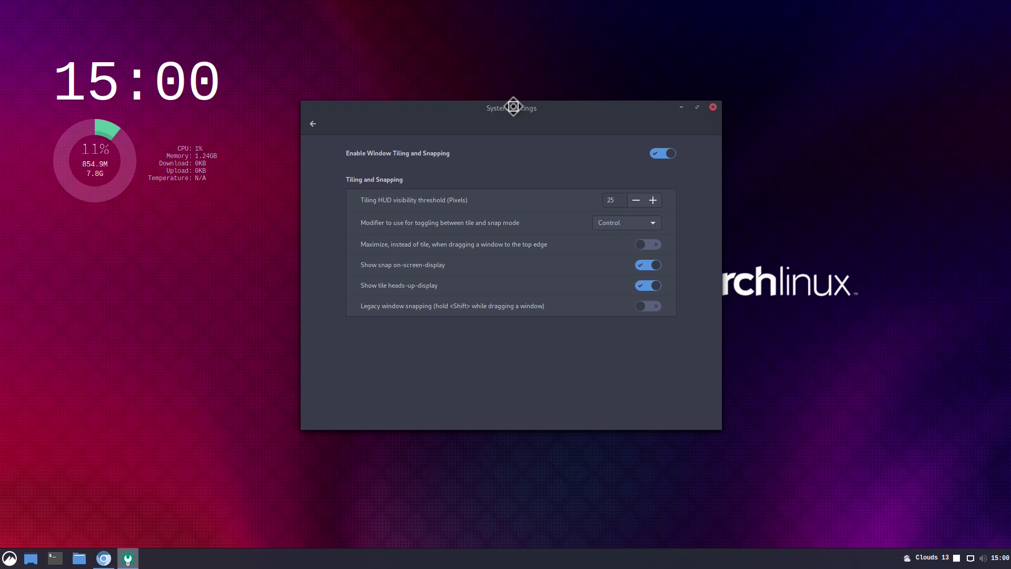
pyautogui.click(713, 108)
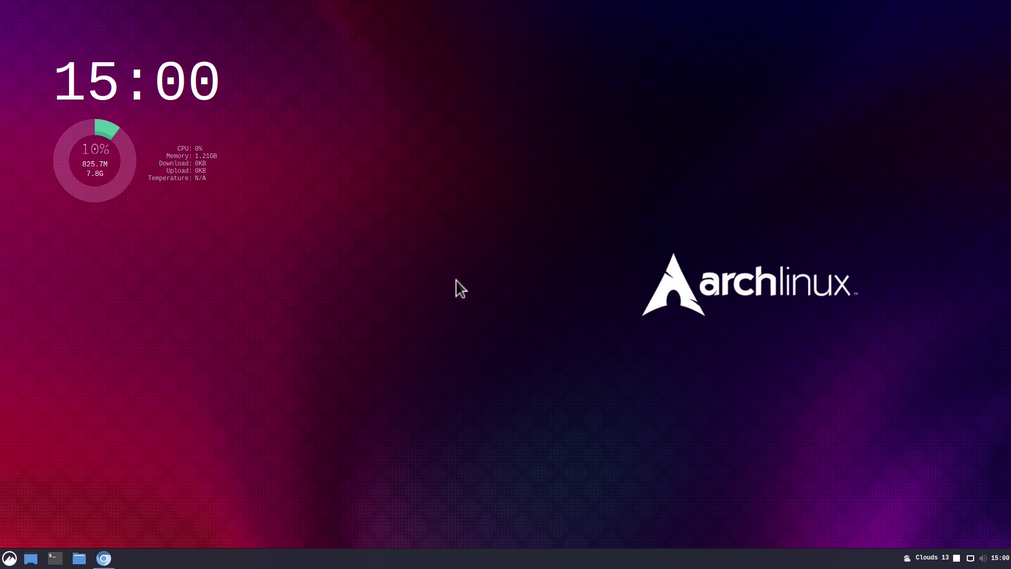
# Step: Install lightdm-webkit-theme-aether with yay, skipping diffs and confirming the font dependency and theme
pyautogui.click(55, 558)
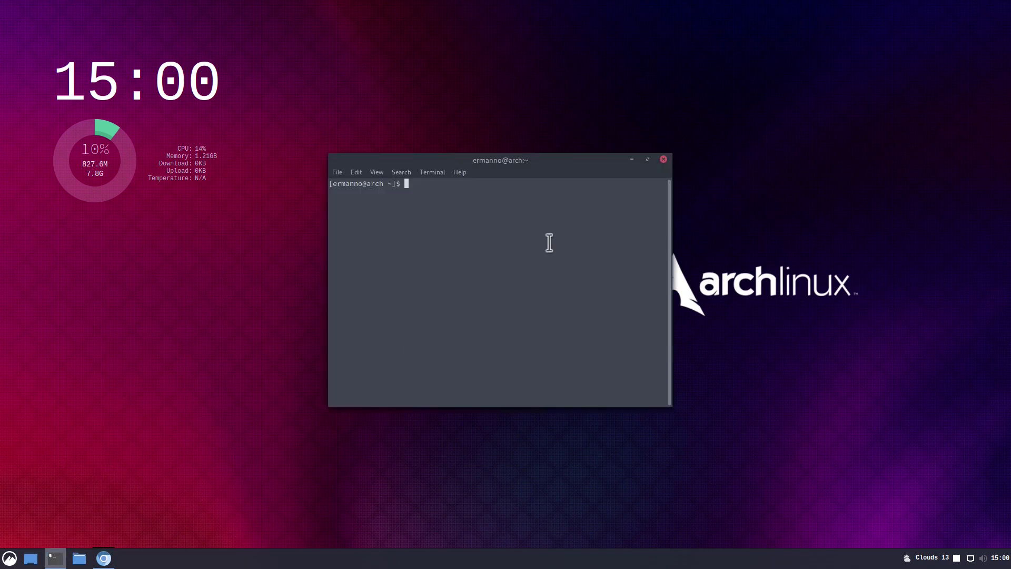
pyautogui.write('yay -S lightdm')
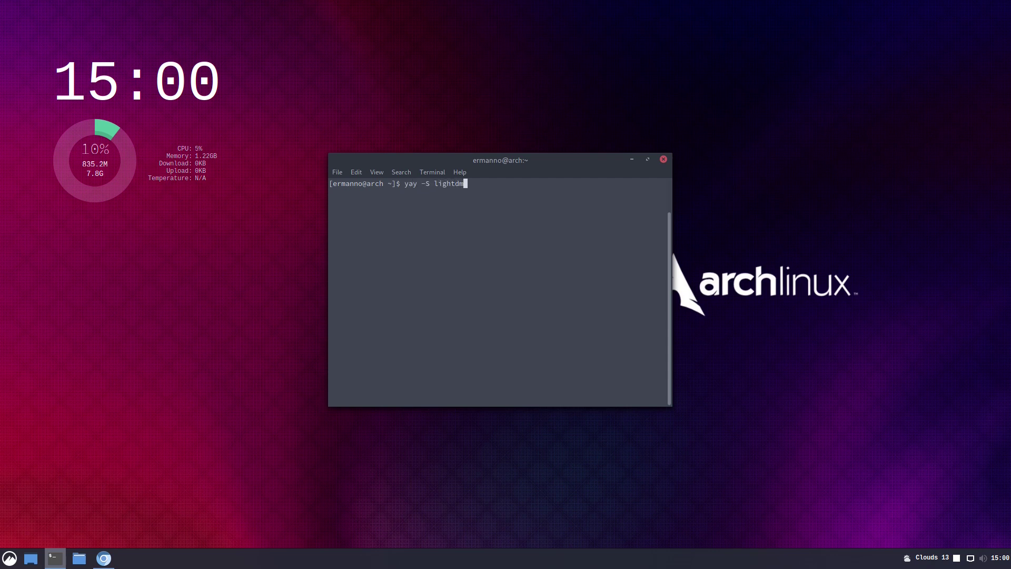
pyautogui.write('-webkit')
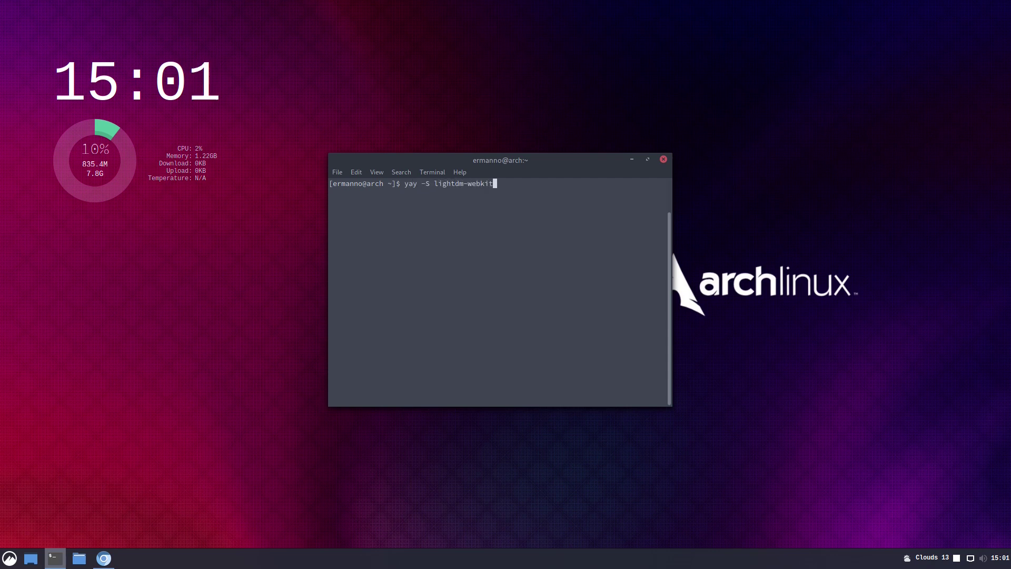
pyautogui.write('-theme-aether')
pyautogui.press('Return')
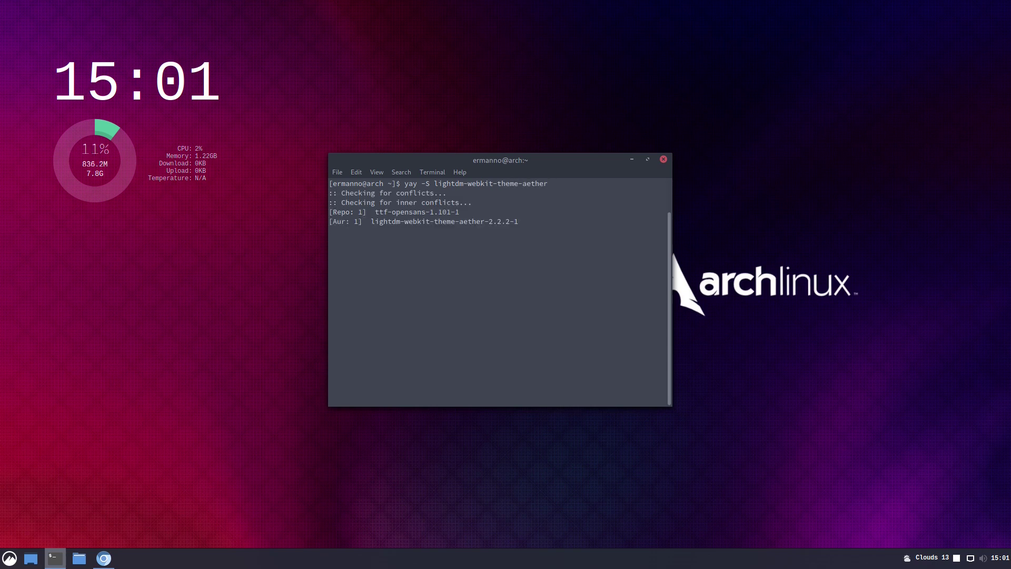
pyautogui.write('N')
pyautogui.press('Return')
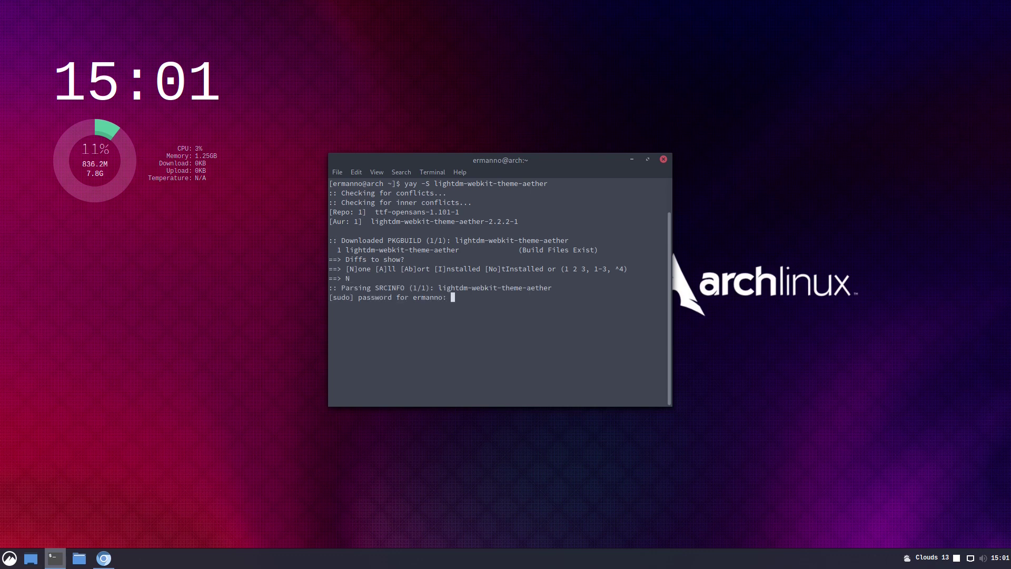
pyautogui.press('Return')
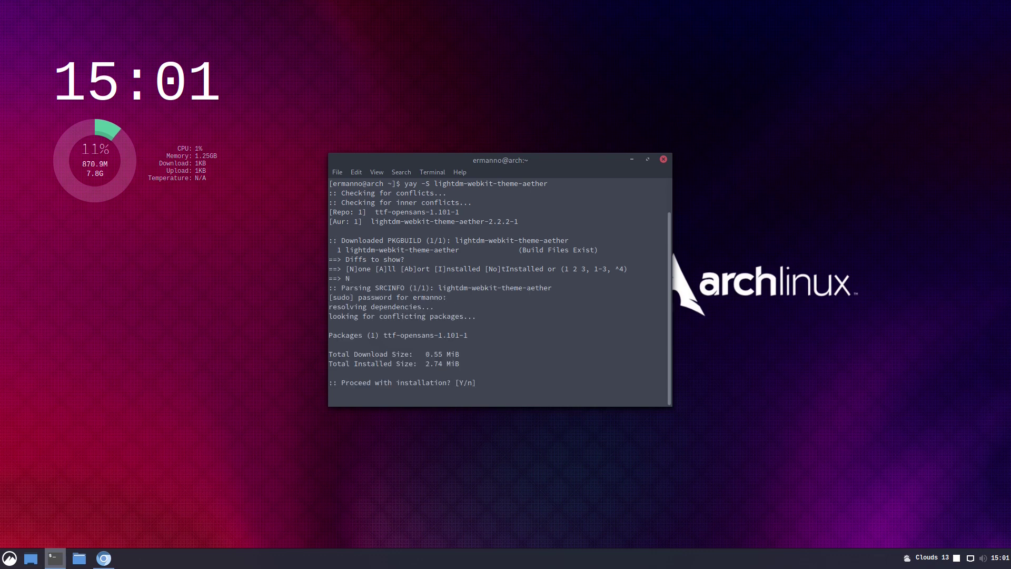
pyautogui.press('Return')
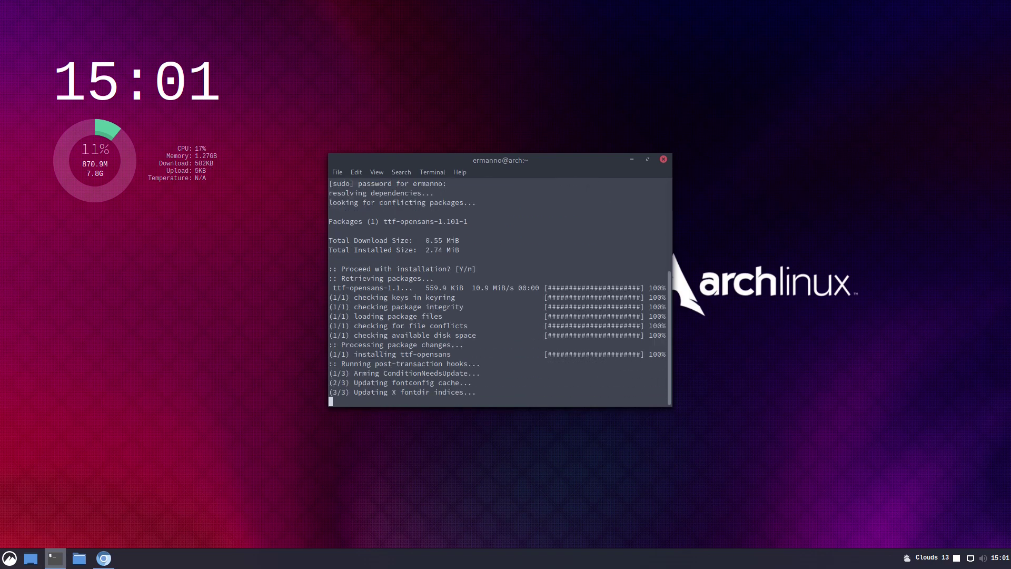
pyautogui.press('Return')
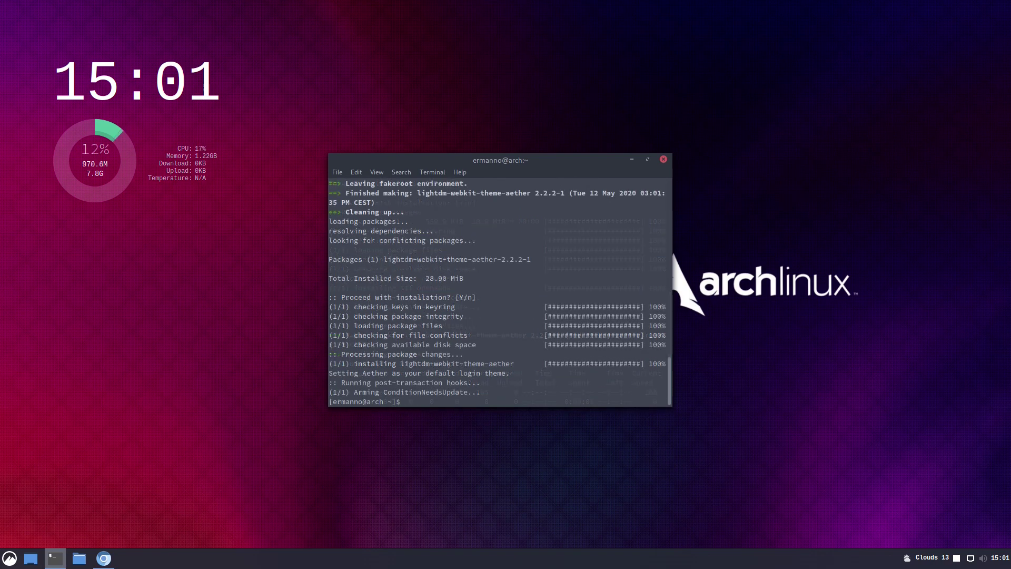
pyautogui.click(664, 159)
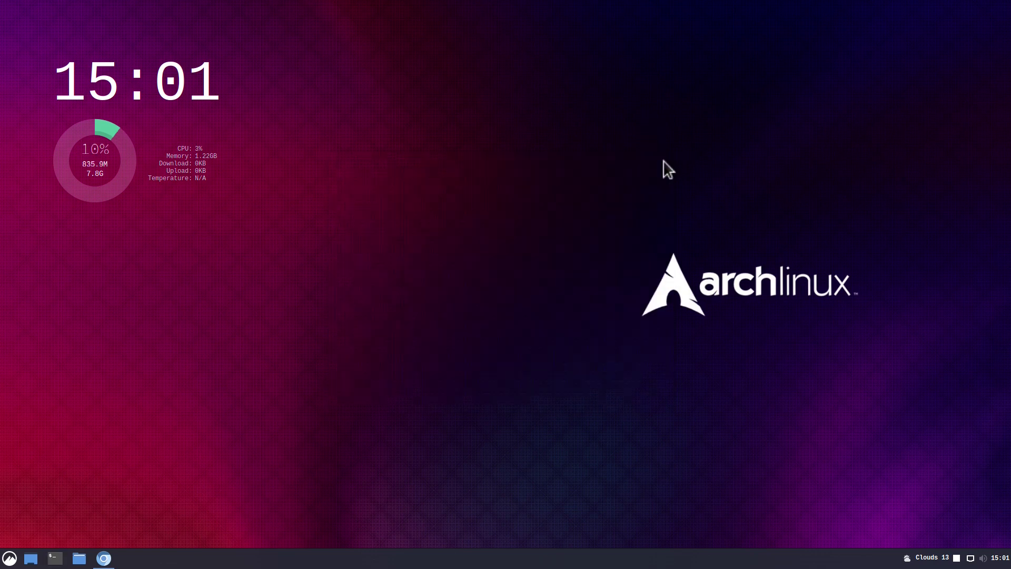
# Step: Log out of the Cinnamon session from the application menu
pyautogui.click(6, 558)
pyautogui.click(26, 477)
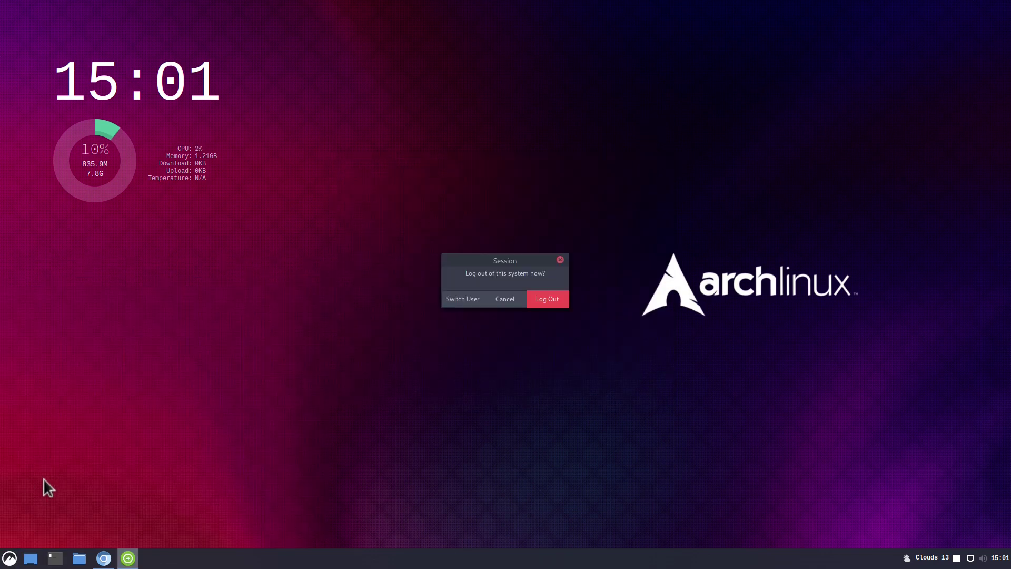
pyautogui.click(566, 305)
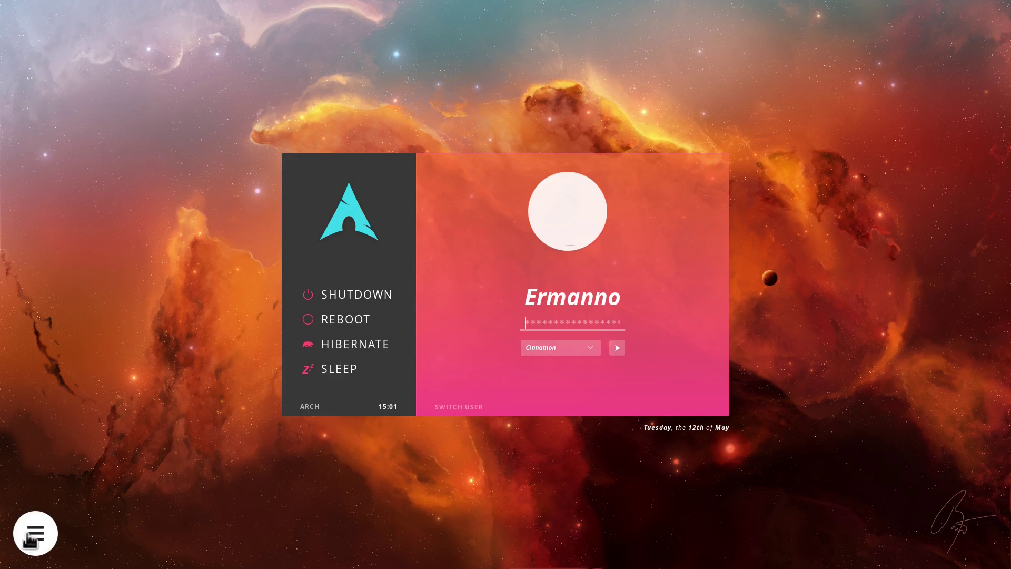
# Step: Preview and save the Arch colour theme in the Aether greeter's style settings, then close them
pyautogui.click(29, 535)
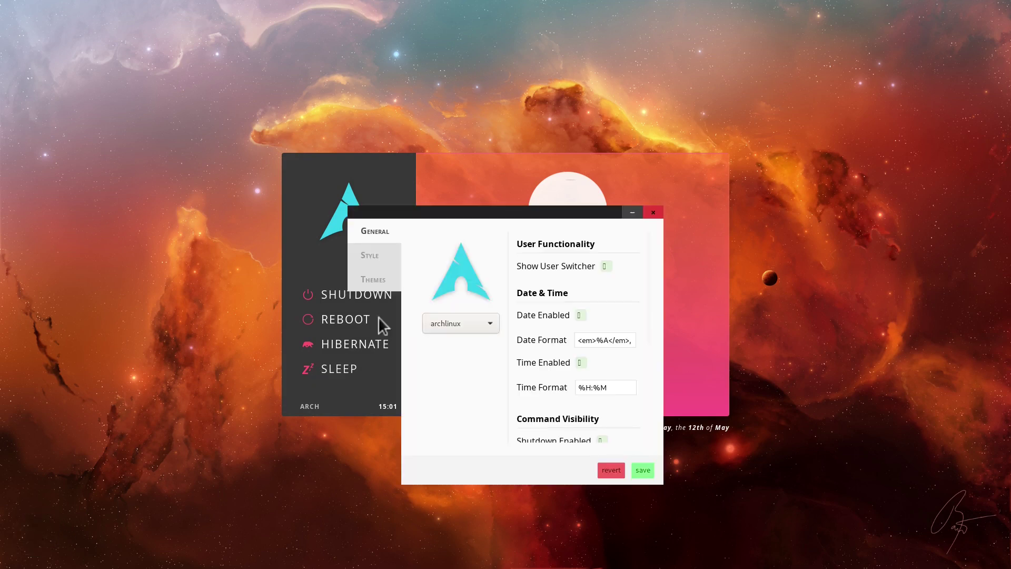
pyautogui.moveTo(429, 220); pyautogui.dragTo(438, 87)
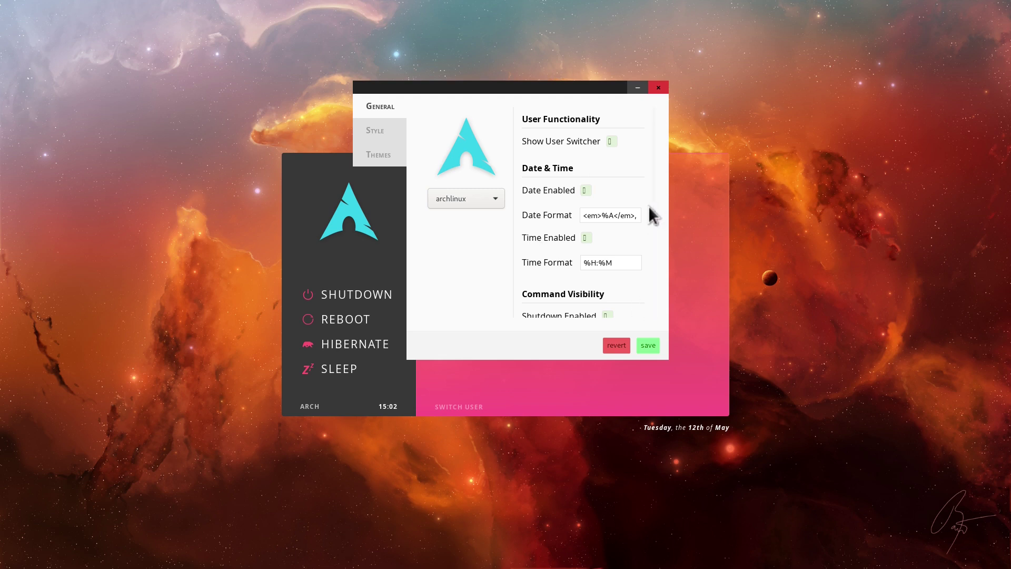
pyautogui.scroll(-5, 652, 203)
pyautogui.scroll(-3, 653, 285)
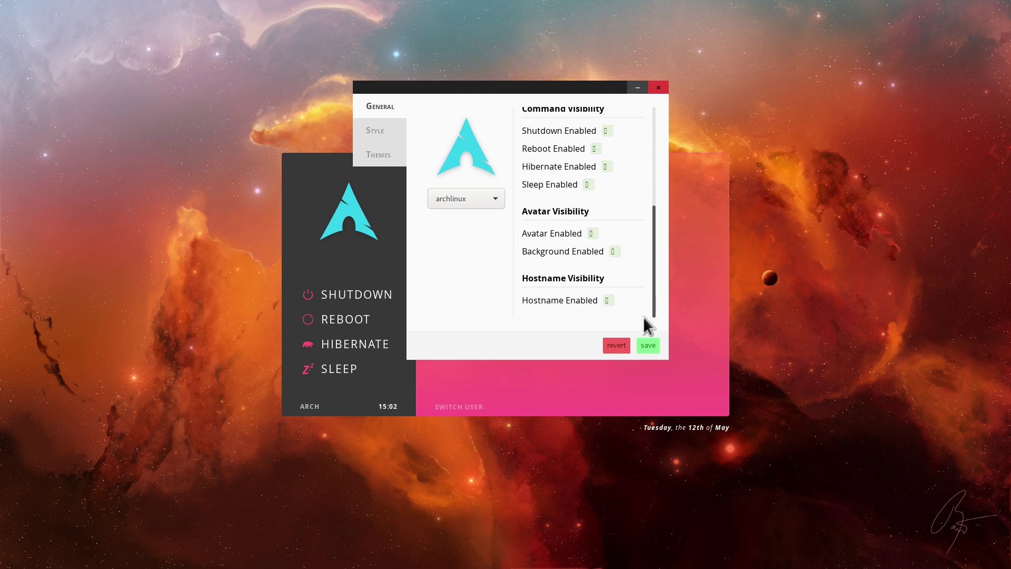
pyautogui.click(373, 132)
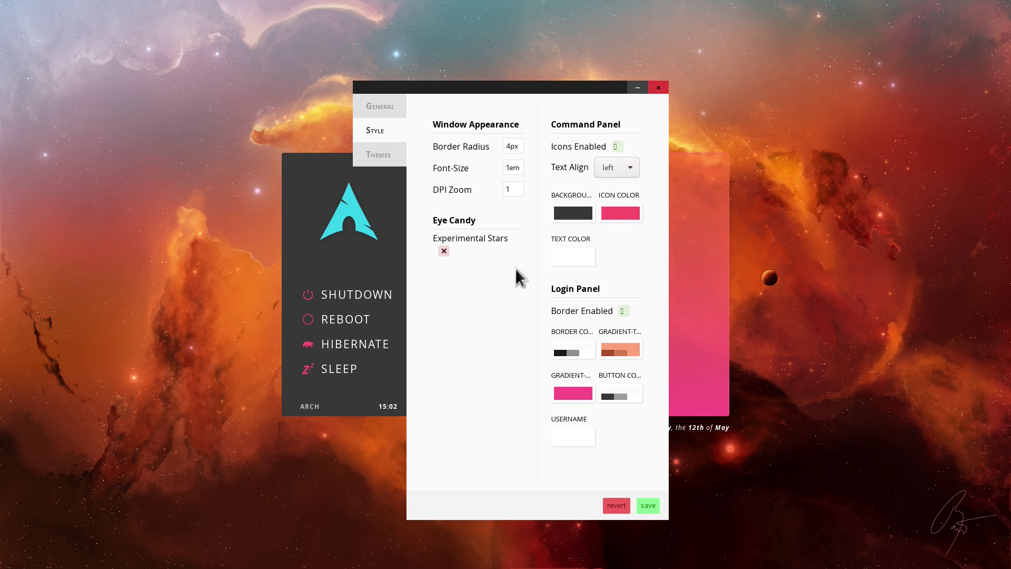
pyautogui.click(379, 155)
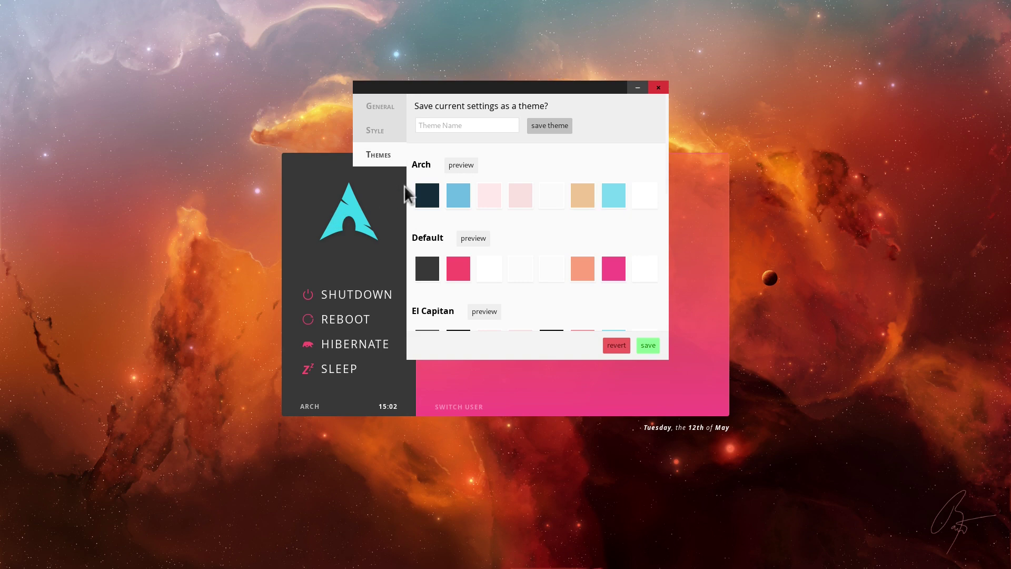
pyautogui.click(462, 169)
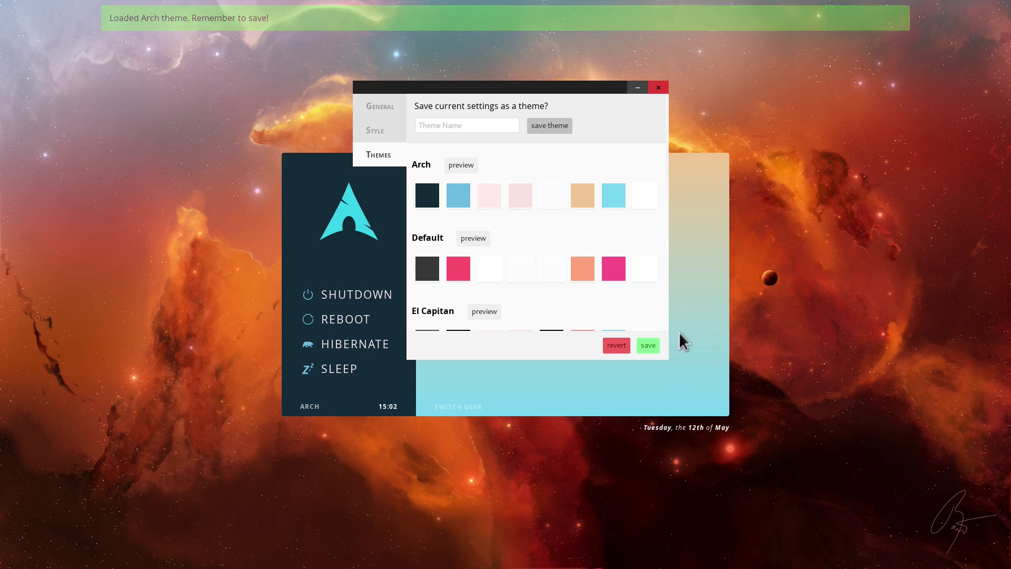
pyautogui.click(648, 345)
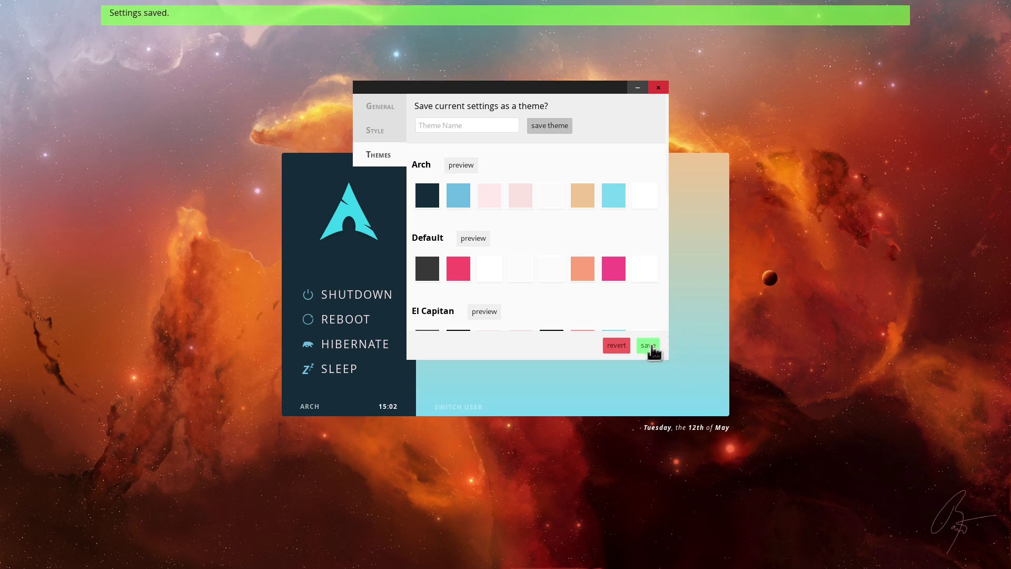
pyautogui.click(659, 88)
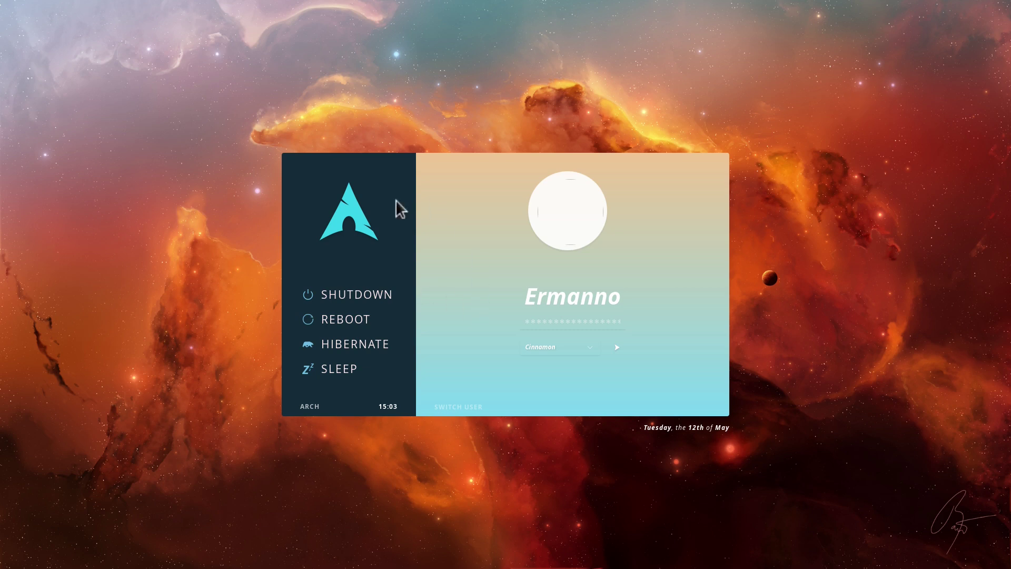
# Step: Cycle the login wallpapers to the starry sunset and save it as the default
pyautogui.click(349, 220)
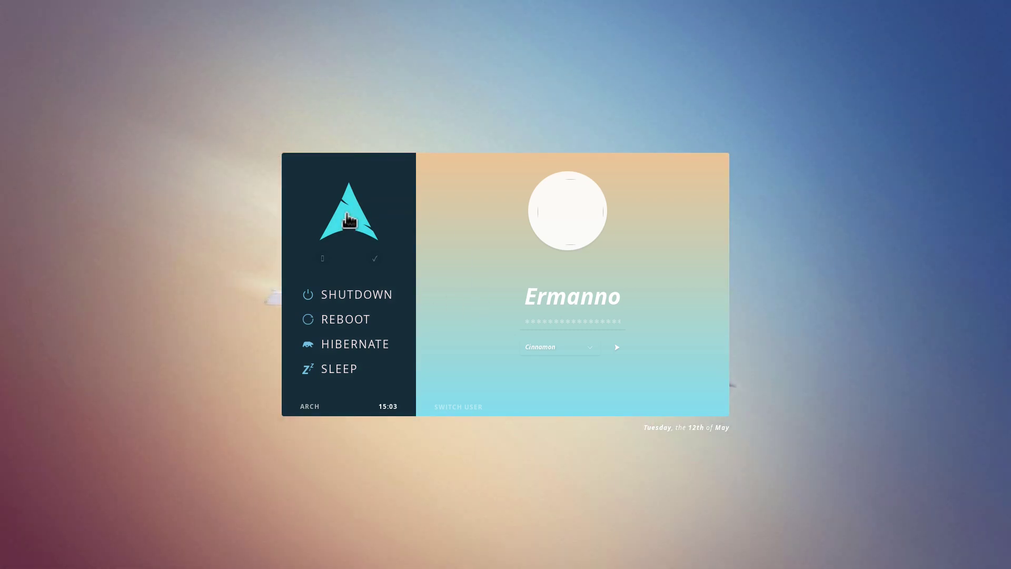
pyautogui.click(348, 220)
pyautogui.click(349, 221)
pyautogui.click(348, 220)
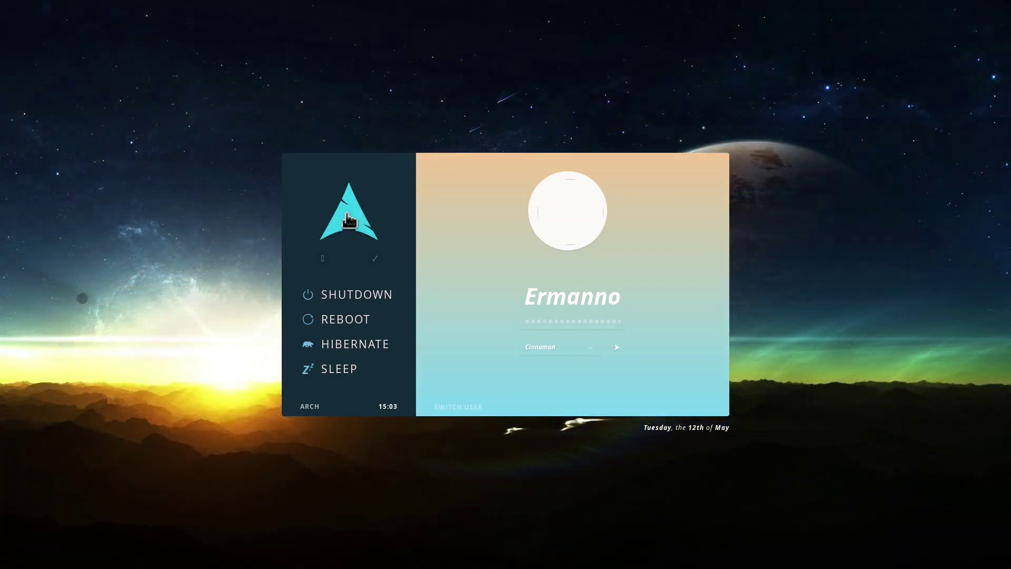
pyautogui.click(375, 258)
# Step: Enter the account password and sign in to the desktop
pyautogui.click(555, 320)
pyautogui.write('***')
pyautogui.press('Return')
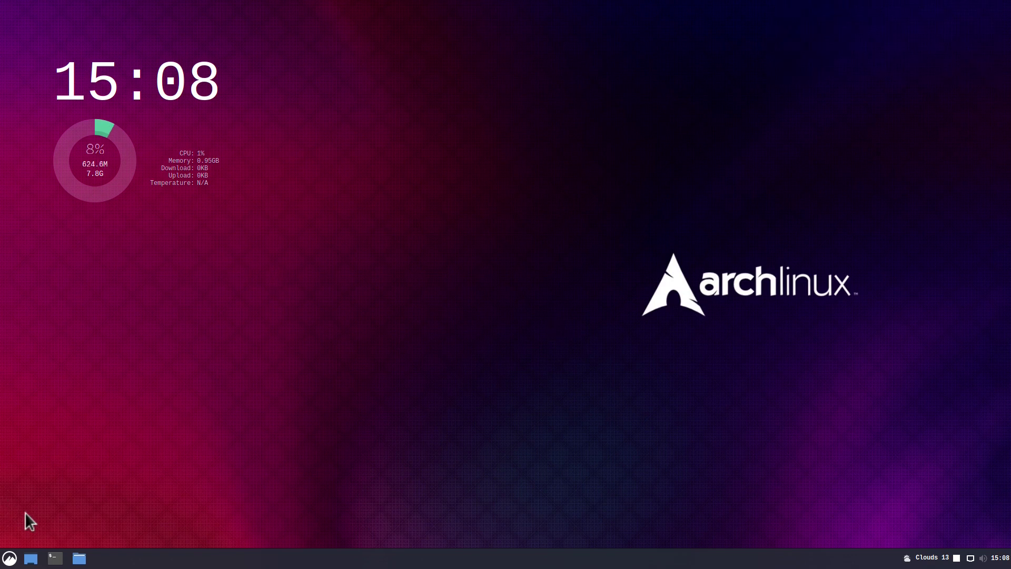
# Step: Install mint-themes with yay, accepting the defaults and skipping the diffs
pyautogui.click(56, 558)
pyautogui.write('yay -S mint-themes')
pyautogui.press('Return')
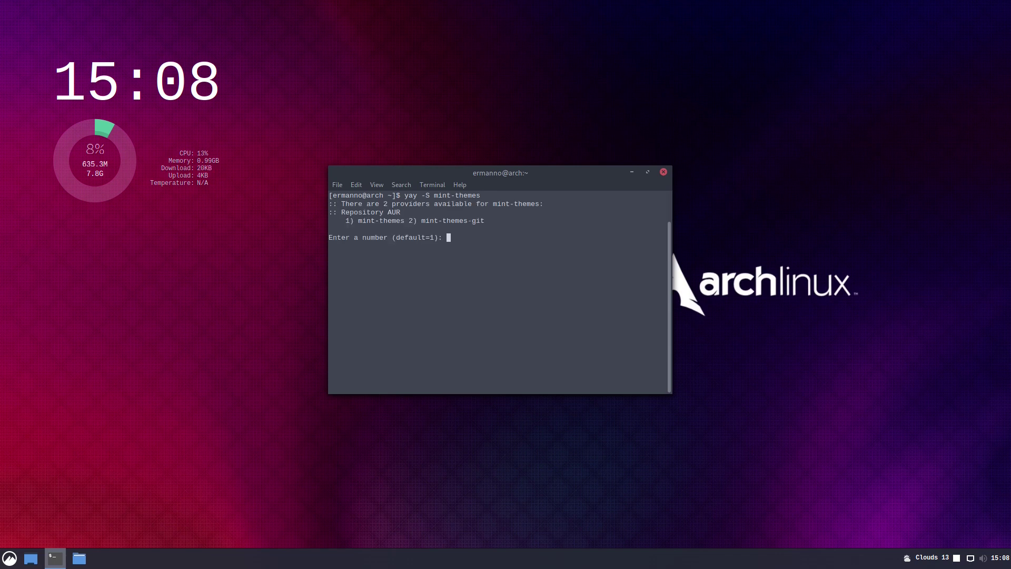
pyautogui.press('Return')
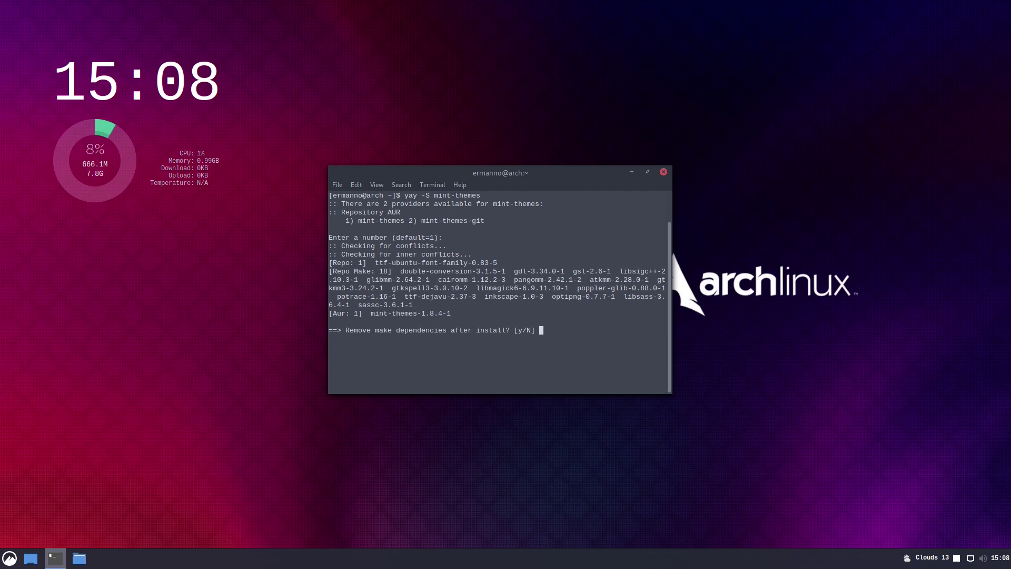
pyautogui.press('Return')
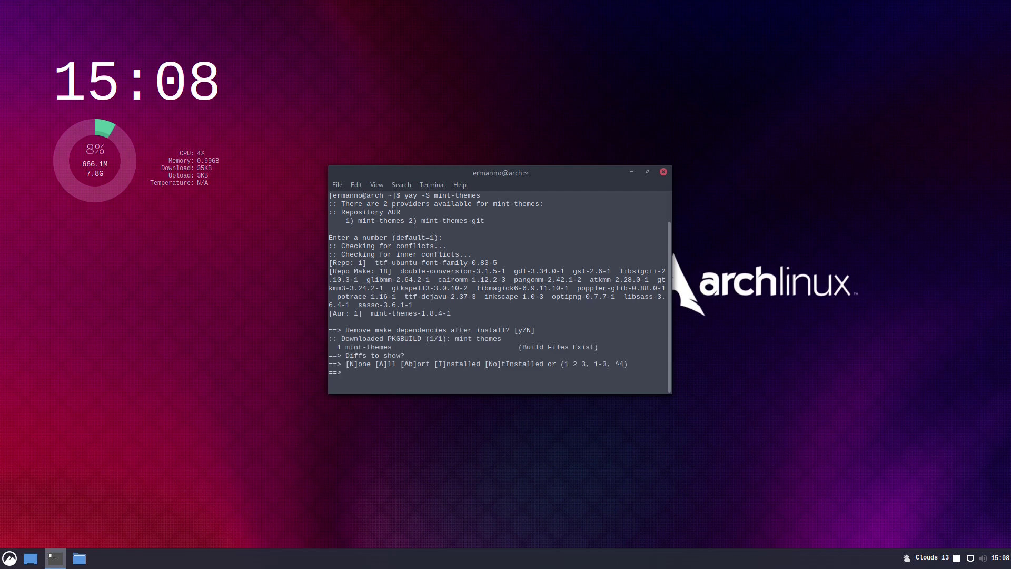
pyautogui.write('N')
pyautogui.press('Return')
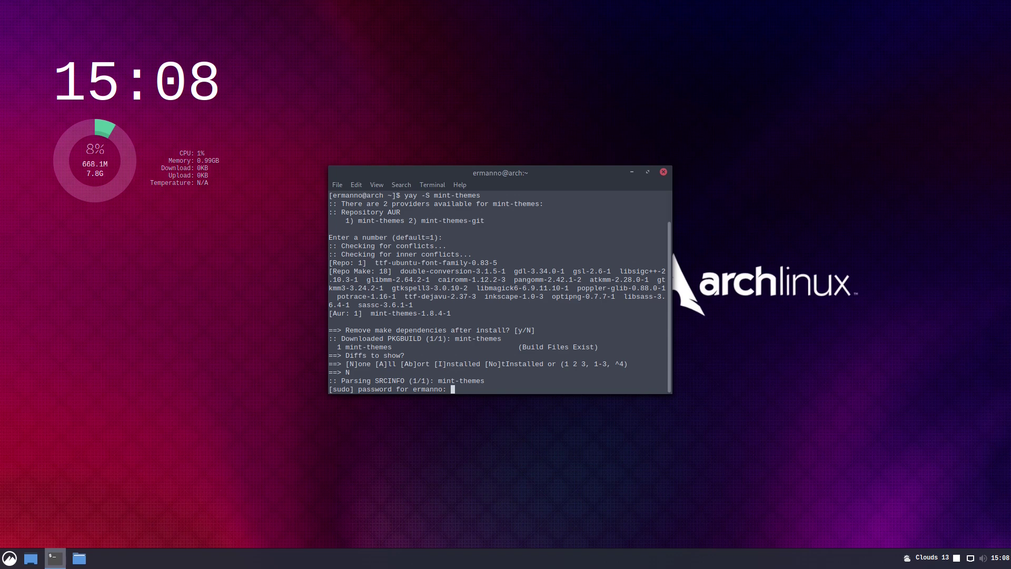
pyautogui.press('Return')
pyautogui.press('Return')
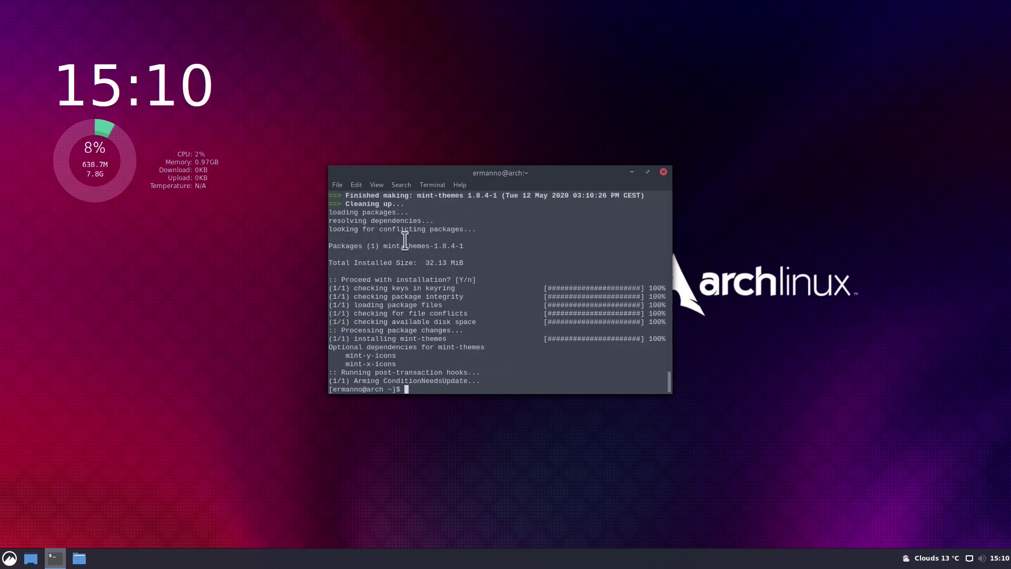
# Step: Close the terminal and launch System Settings from the application menu
pyautogui.click(664, 172)
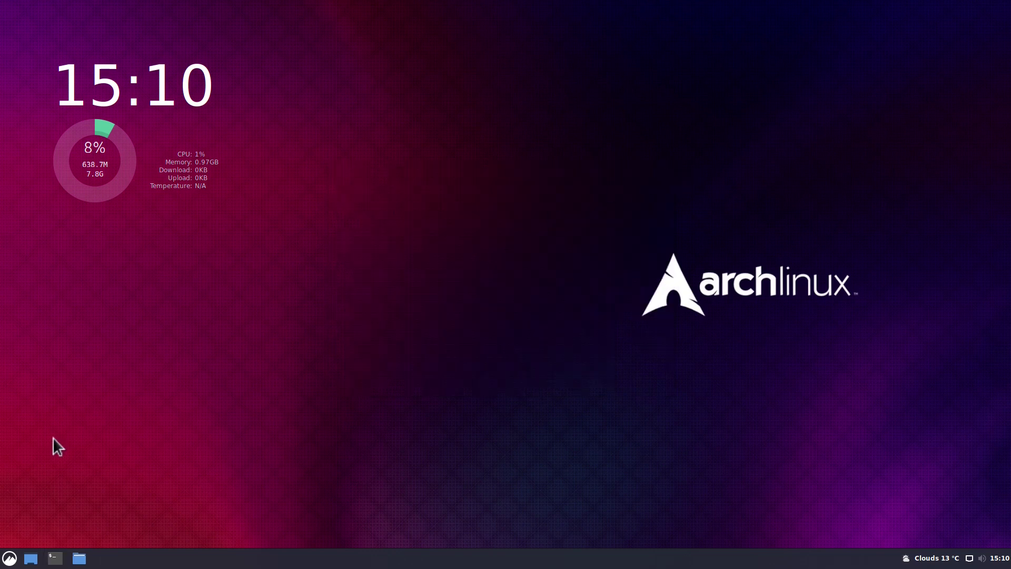
pyautogui.click(9, 558)
pyautogui.click(23, 286)
# Step: Set the Desktop theme to Mint-Y-Dark-Blue on the Themes page
pyautogui.click(523, 189)
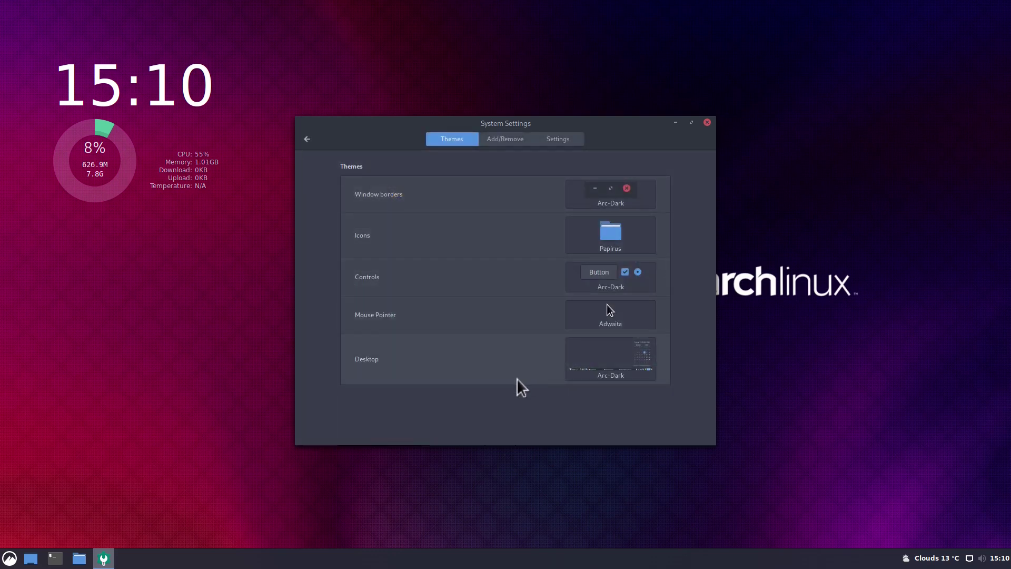
pyautogui.click(611, 356)
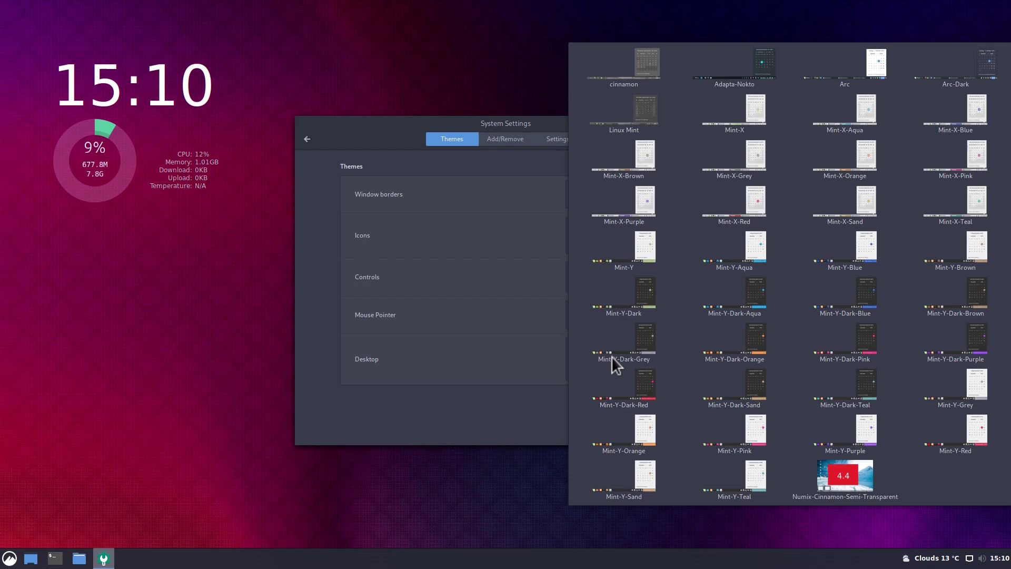
pyautogui.click(865, 304)
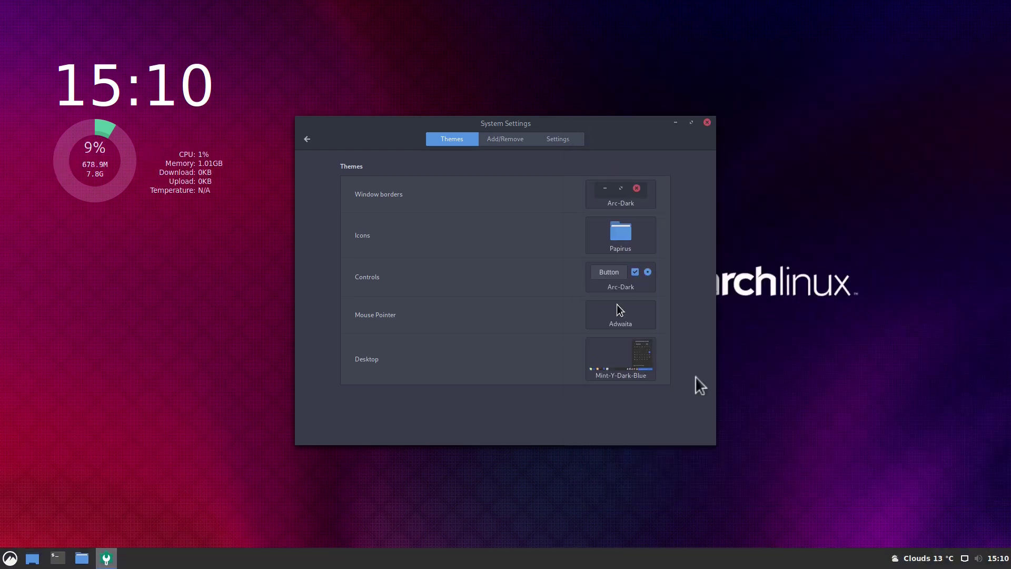
pyautogui.click(10, 559)
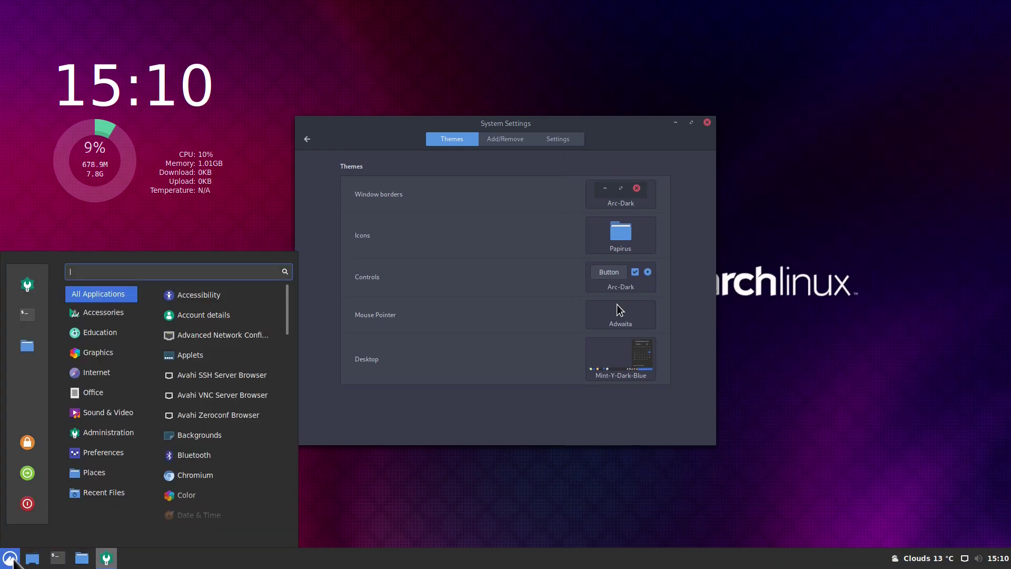
pyautogui.moveTo(125, 312)
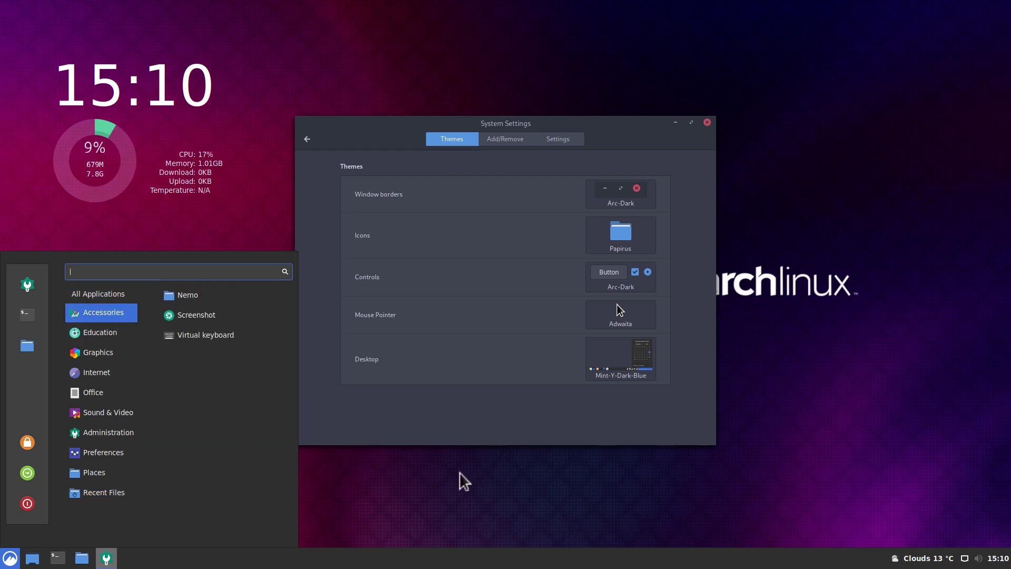
pyautogui.click(472, 332)
# Step: Set the Controls theme to Mint-Y-Dark-Blue as well, then close System Settings
pyautogui.click(620, 275)
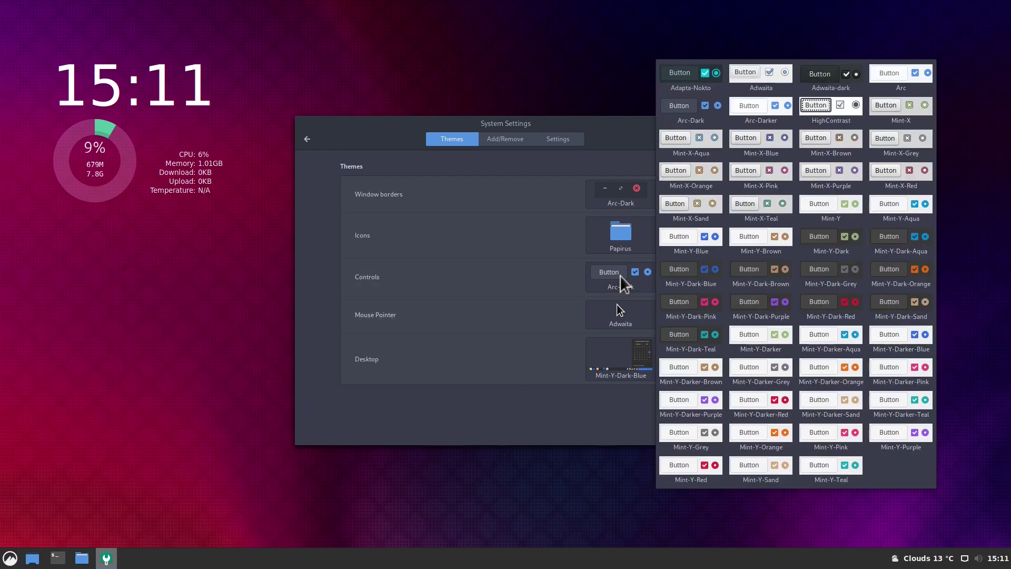
pyautogui.click(694, 270)
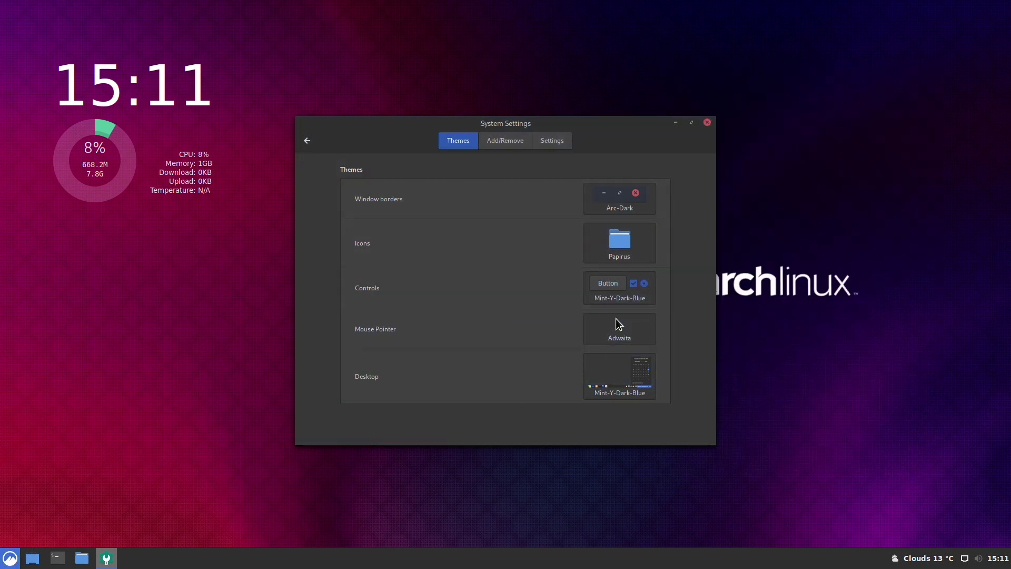
pyautogui.click(10, 560)
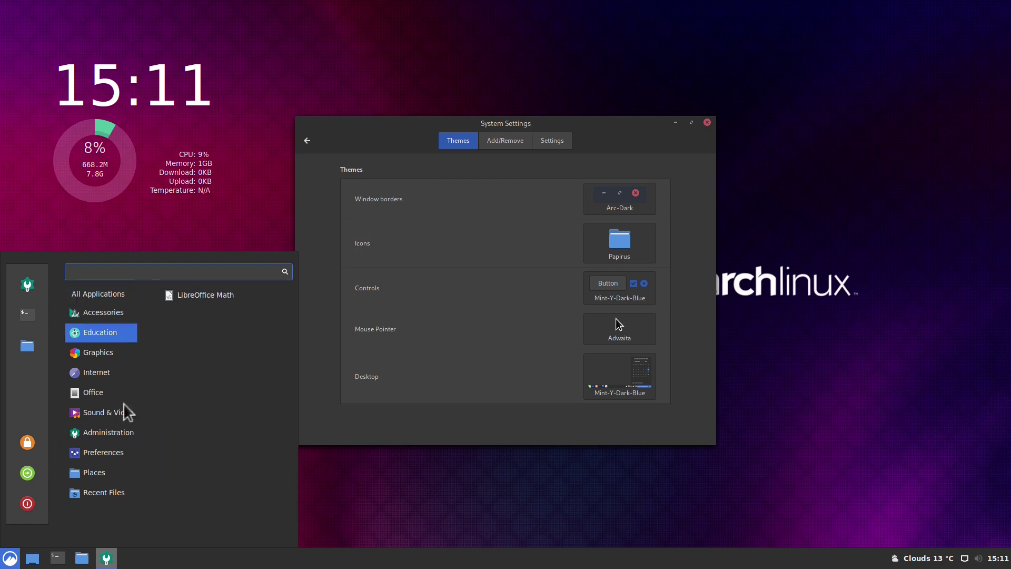
pyautogui.moveTo(134, 351)
pyautogui.click(707, 121)
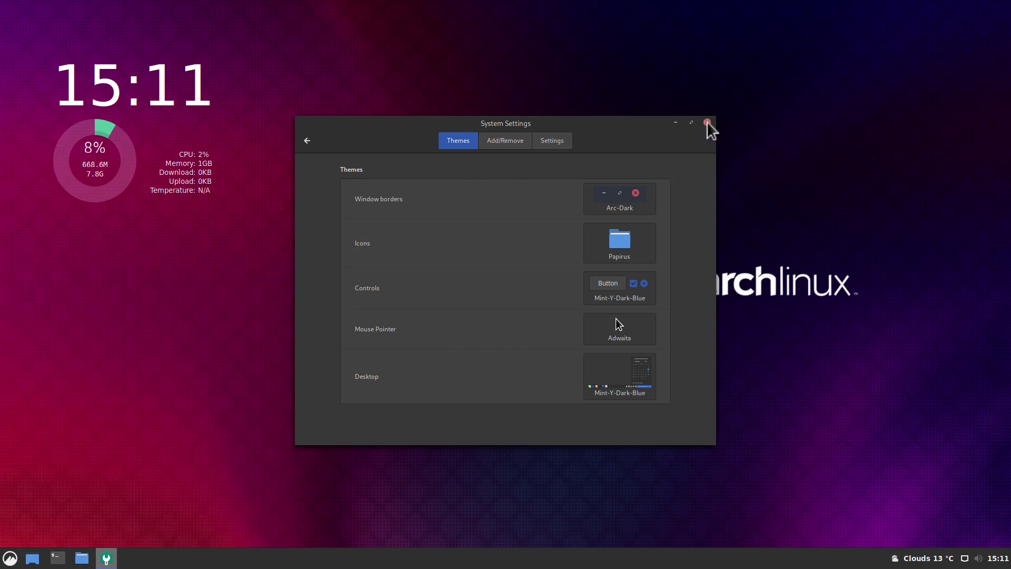
pyautogui.click(707, 122)
# Step: Give the Menu applet a custom icon, choosing the archlinux logo
pyautogui.rightClick(10, 559)
pyautogui.click(35, 517)
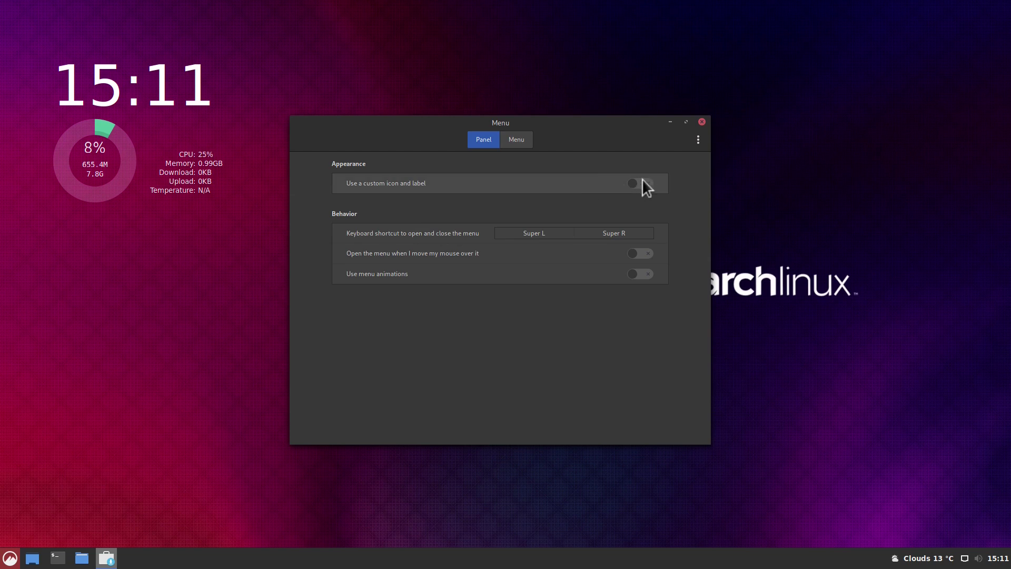
pyautogui.click(649, 178)
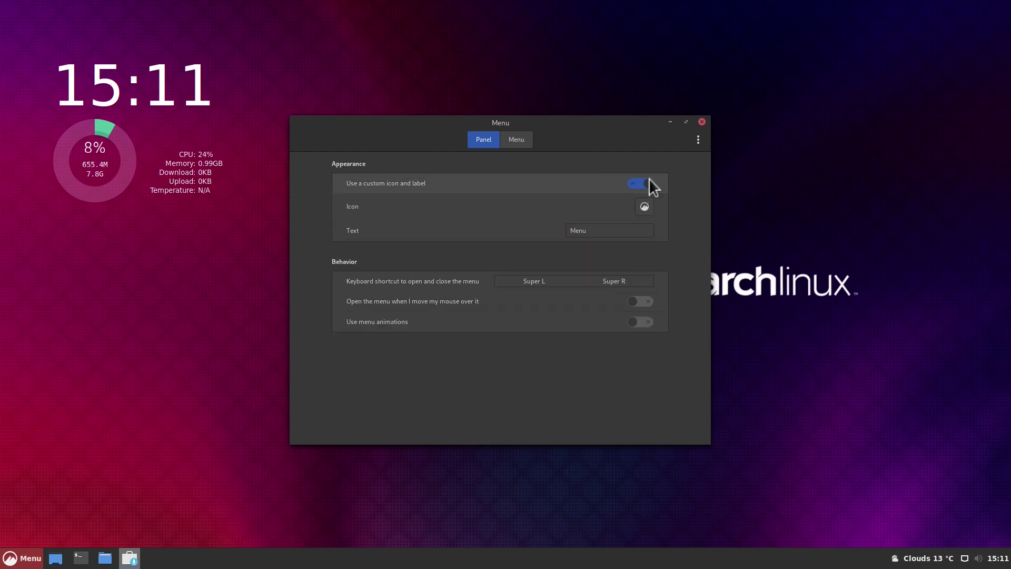
pyautogui.click(645, 206)
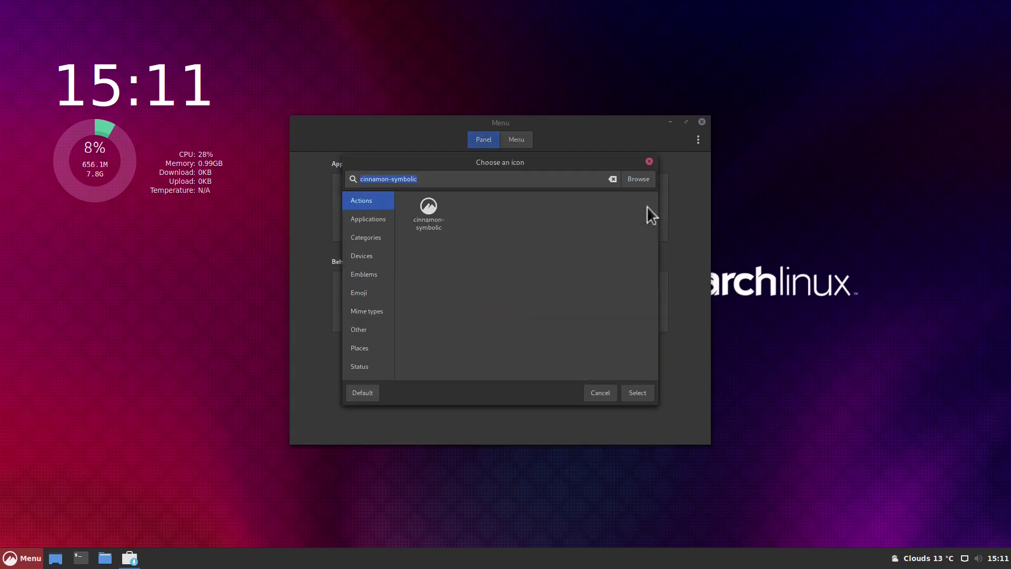
pyautogui.write('arch')
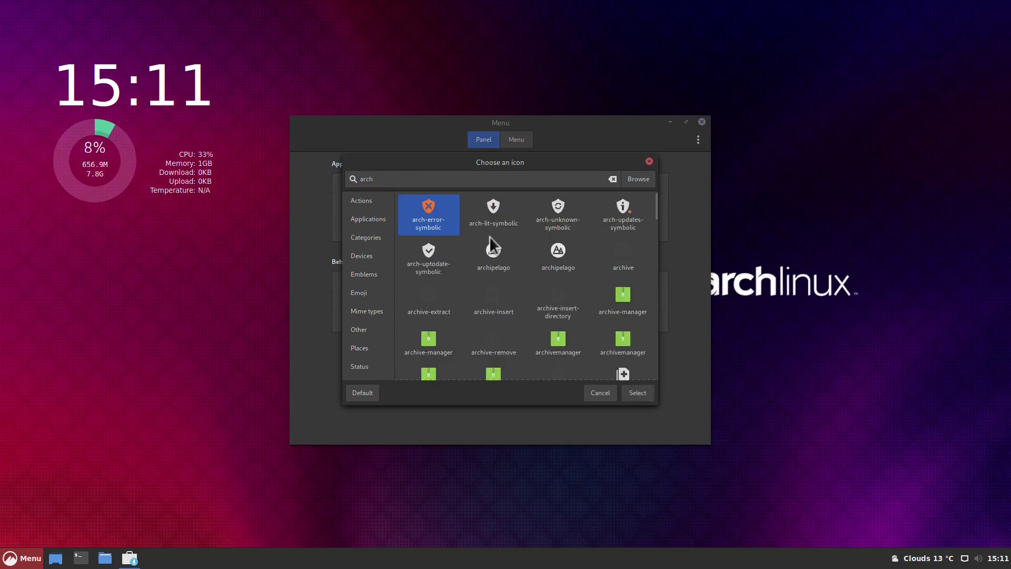
pyautogui.scroll(-2, 489, 236)
pyautogui.scroll(-5, 490, 239)
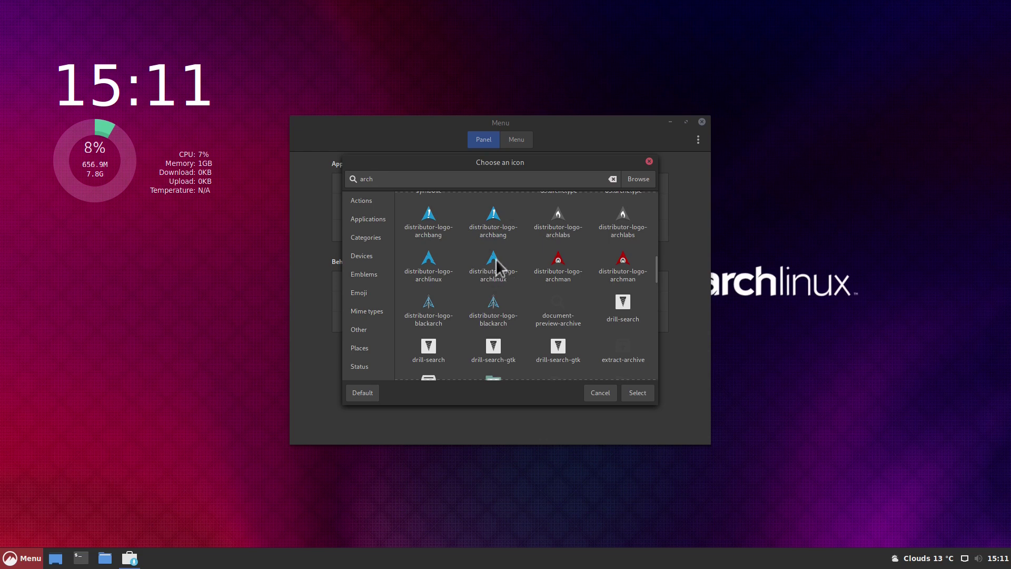
pyautogui.click(495, 260)
pyautogui.click(636, 392)
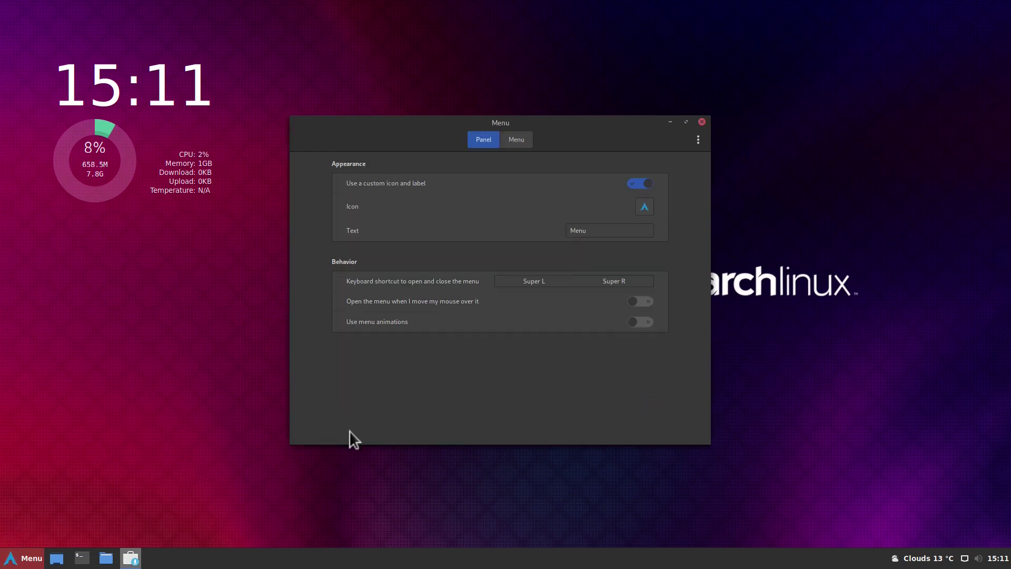
# Step: Delete the 'Menu' label text and close the applet settings
pyautogui.doubleClick(582, 230)
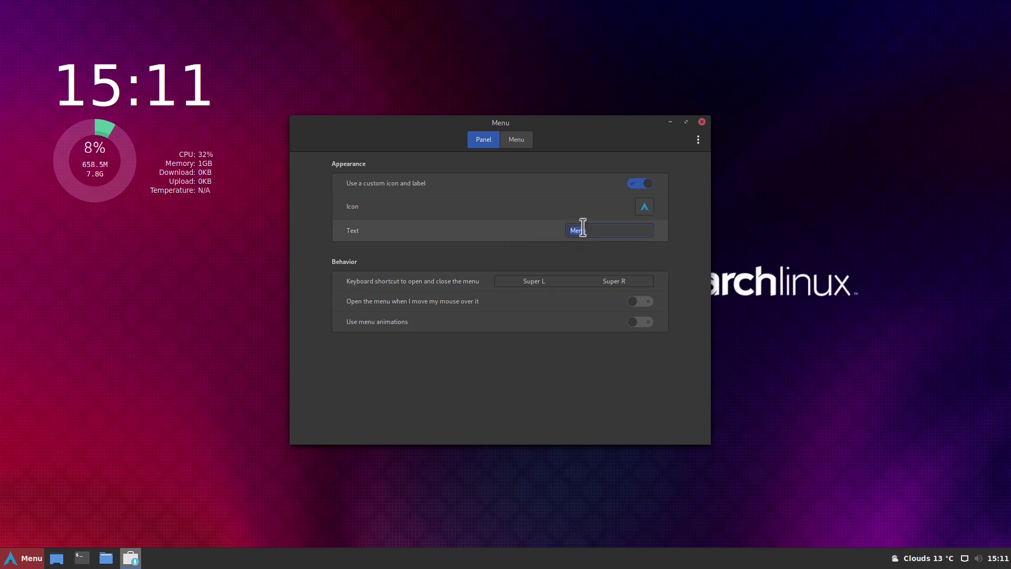
pyautogui.press('BackSpace')
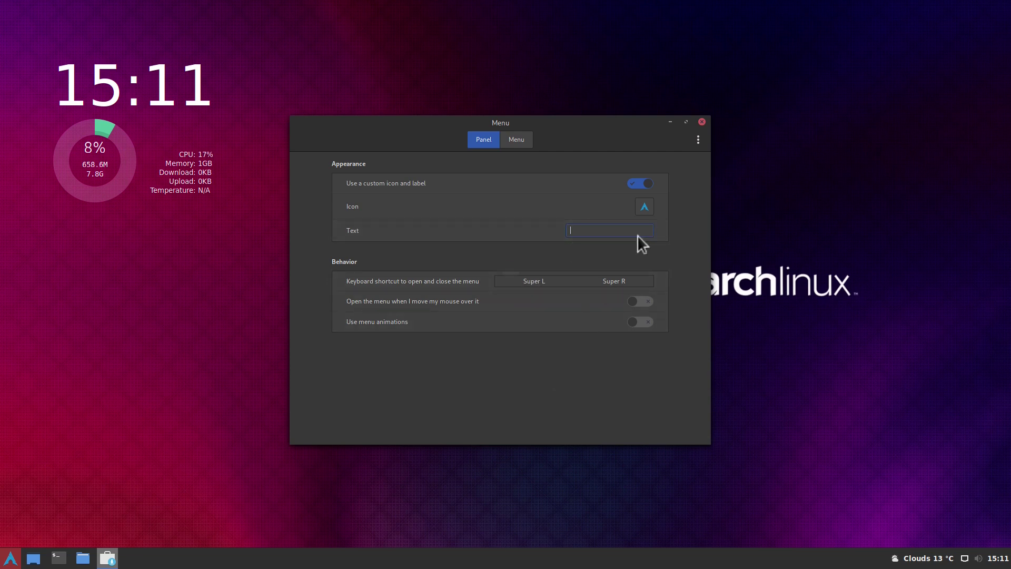
pyautogui.click(701, 122)
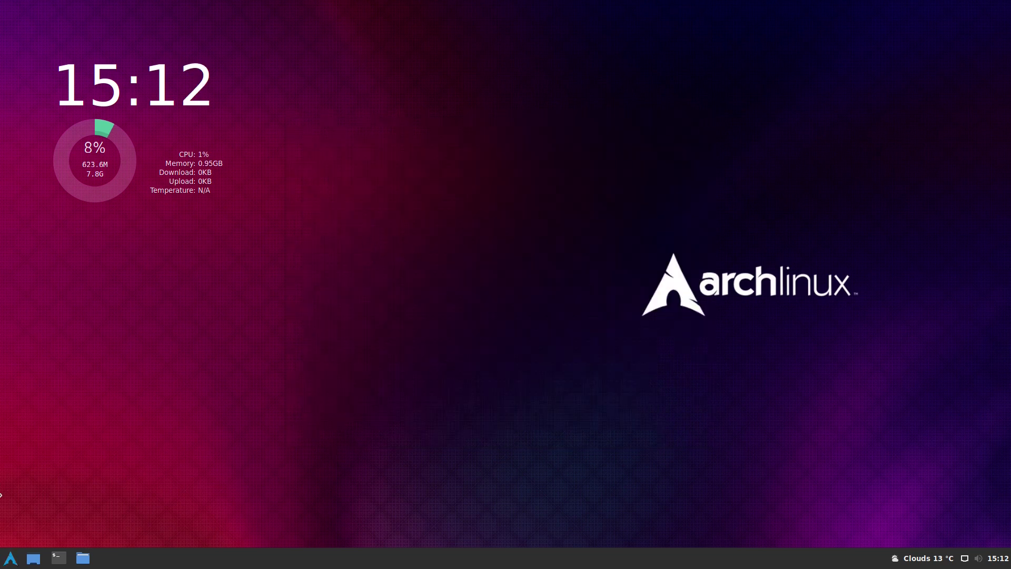
# Step: Open Users and Groups in System Settings, authenticating with the administrator password
pyautogui.click(11, 559)
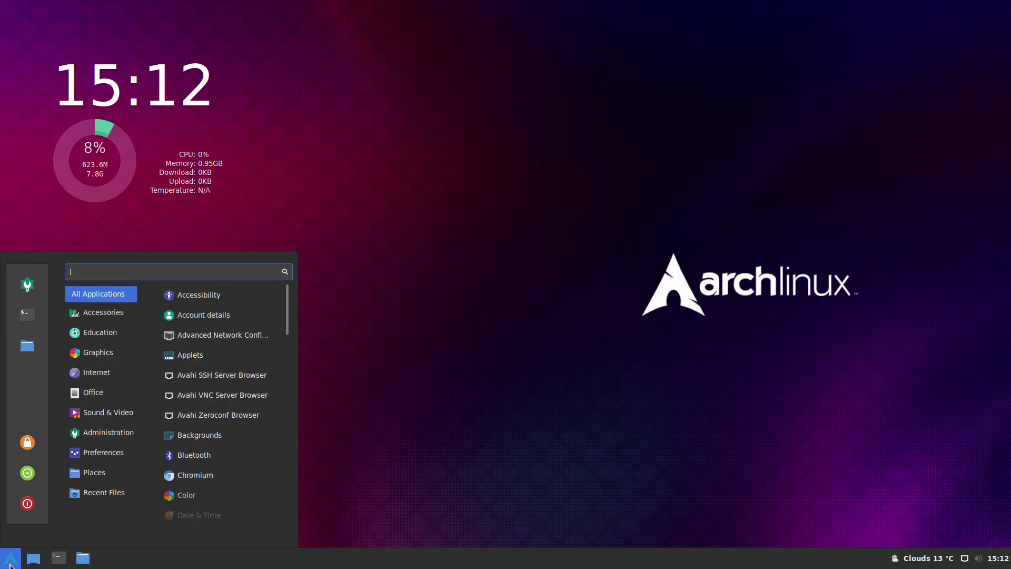
pyautogui.click(27, 285)
pyautogui.scroll(-5, 477, 285)
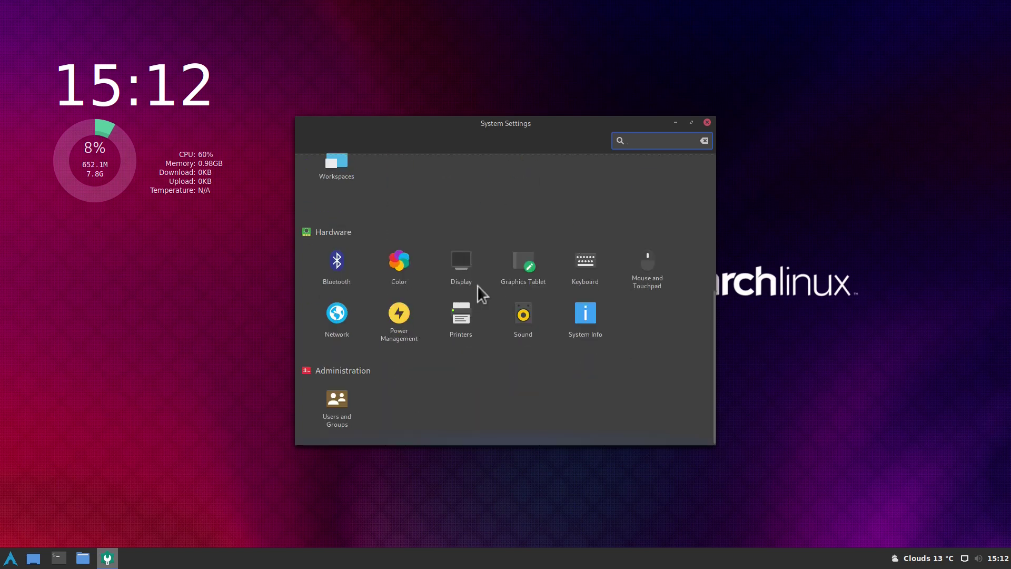
pyautogui.click(336, 397)
pyautogui.write('•••••••••')
pyautogui.press('Return')
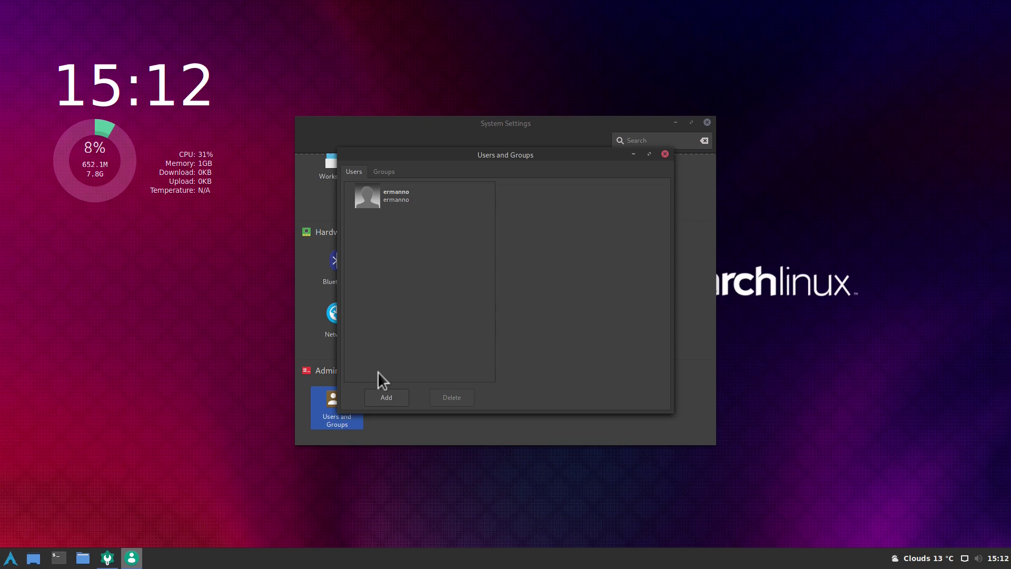
# Step: Enter the user's full name, choose the toucan avatar, then close both windows
pyautogui.click(373, 210)
pyautogui.click(582, 274)
pyautogui.write('Ermanno Ferrari')
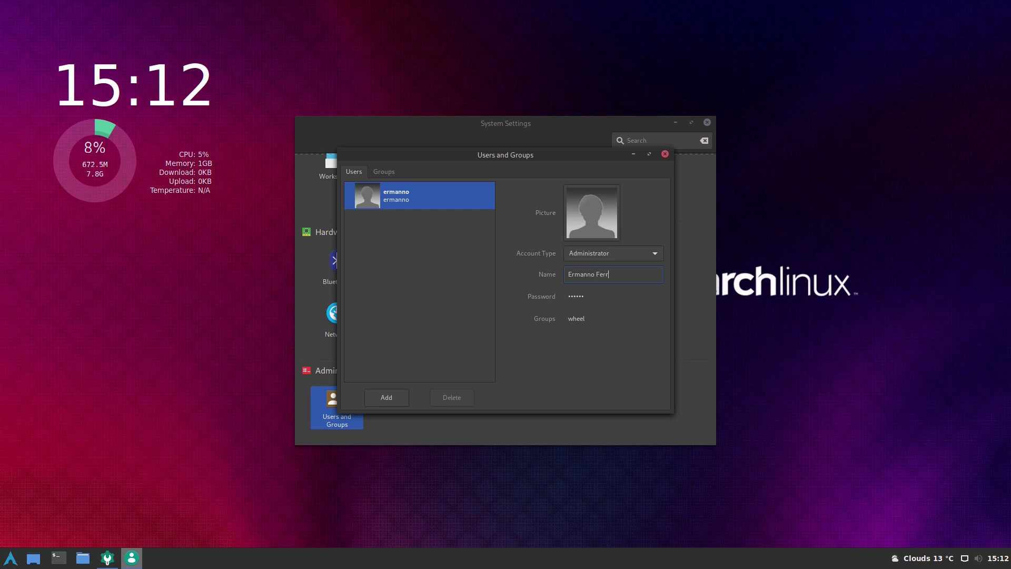
pyautogui.click(592, 217)
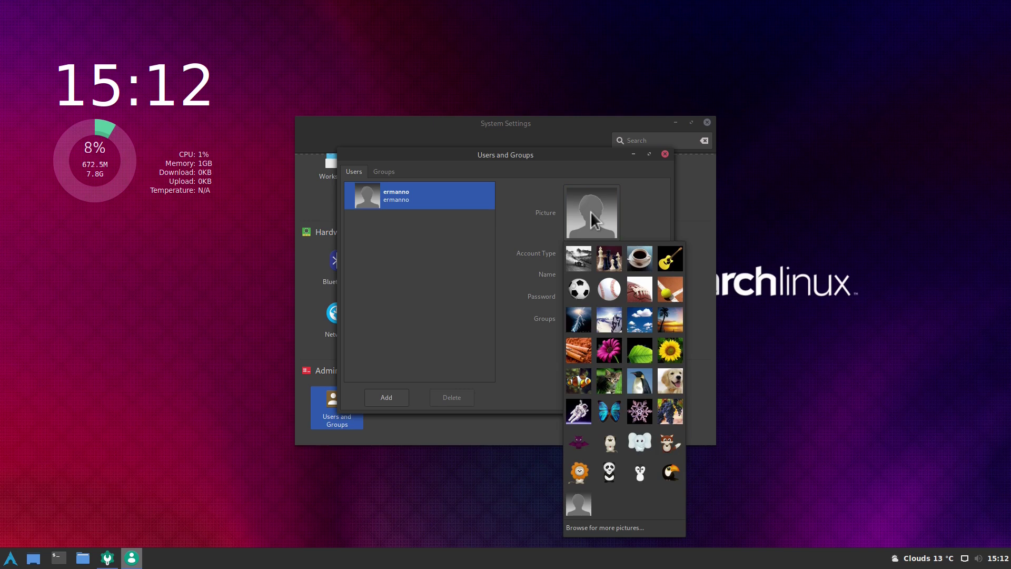
pyautogui.click(670, 474)
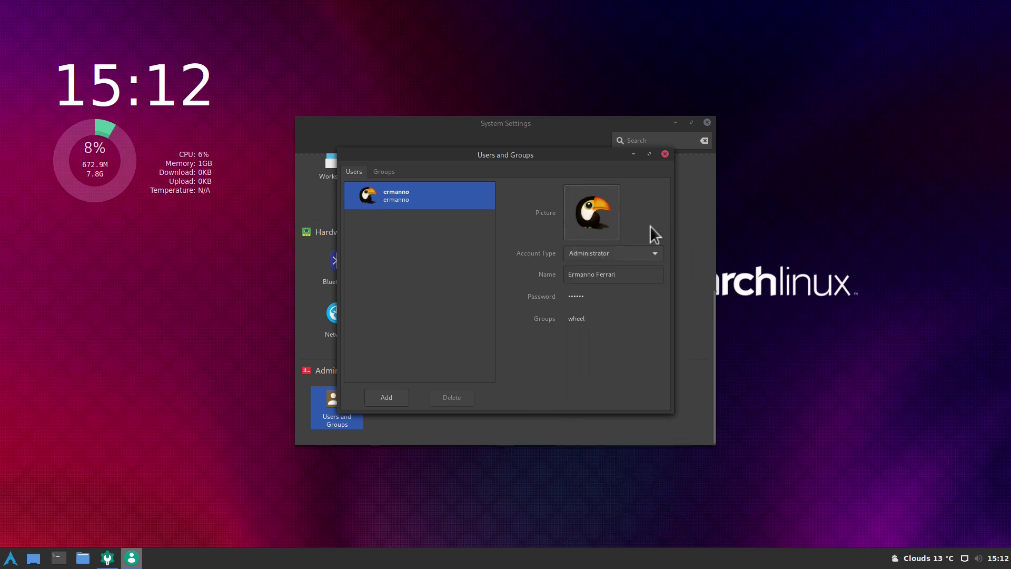
pyautogui.click(665, 154)
pyautogui.click(707, 122)
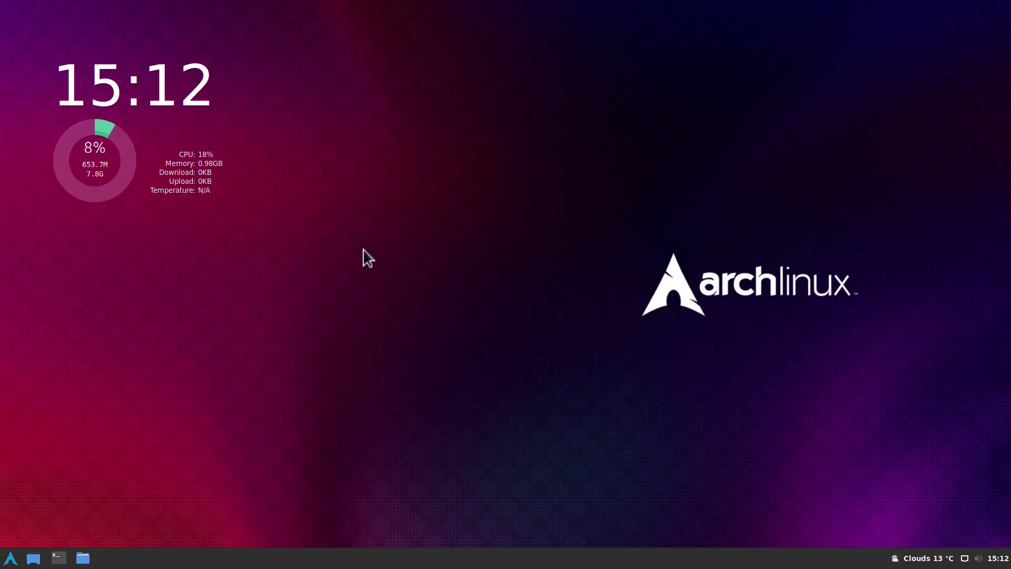
# Step: Log out of Cinnamon and submit the account password at the Aether greeter
pyautogui.click(19, 548)
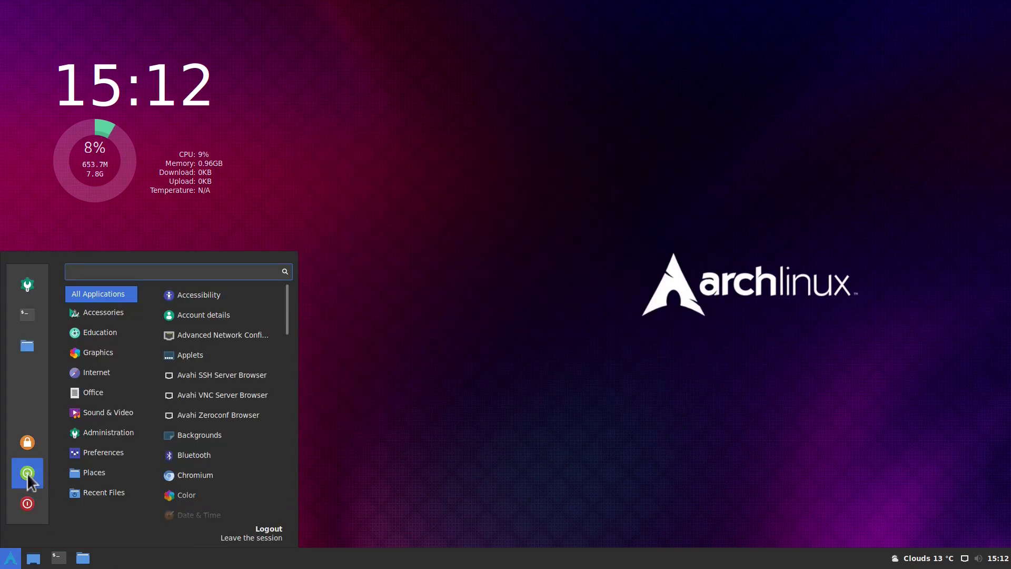
pyautogui.click(27, 473)
pyautogui.click(558, 302)
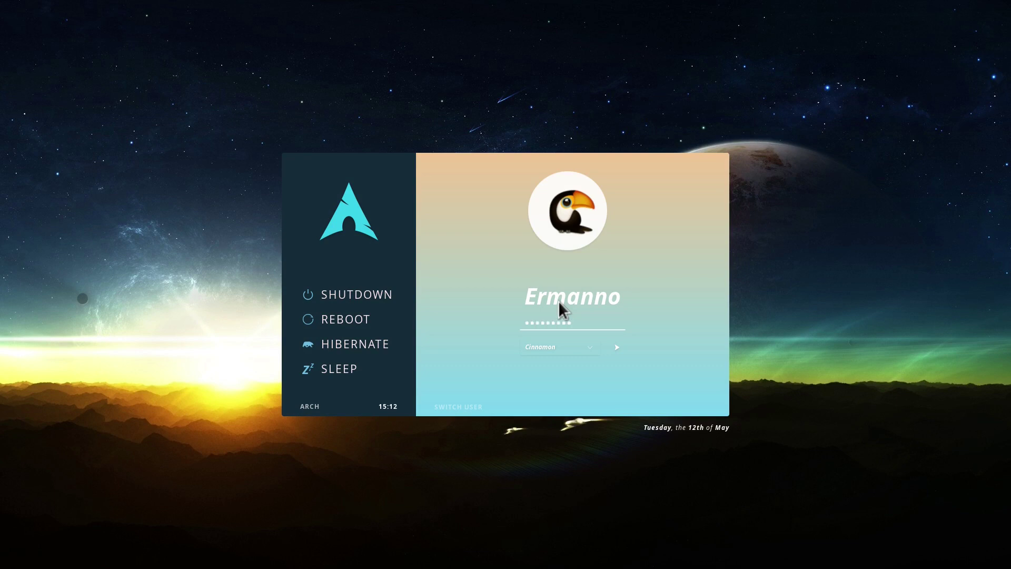
pyautogui.press('Return')
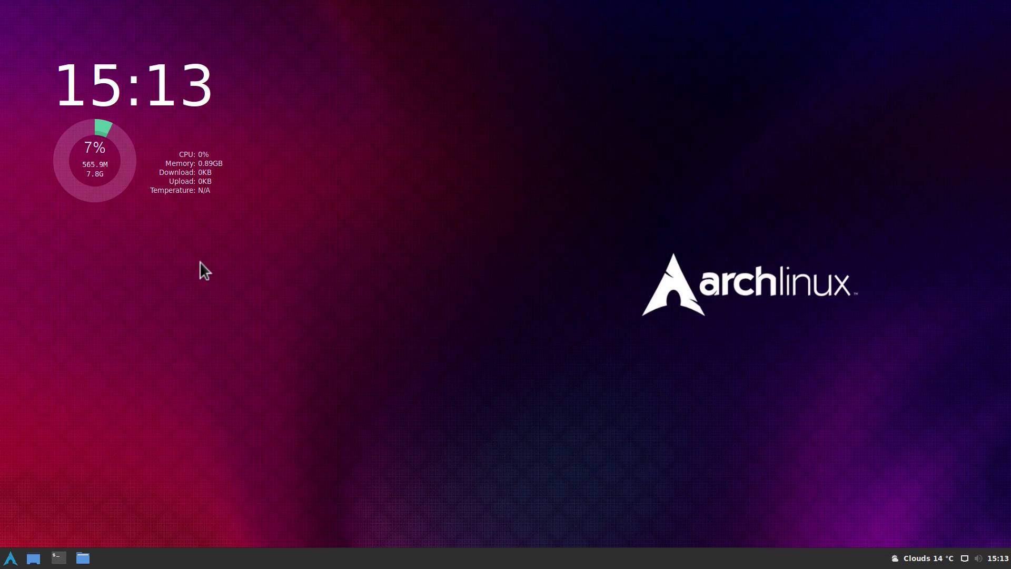
# Step: Open a terminal and give its profile a blinking underline cursor
pyautogui.click(58, 557)
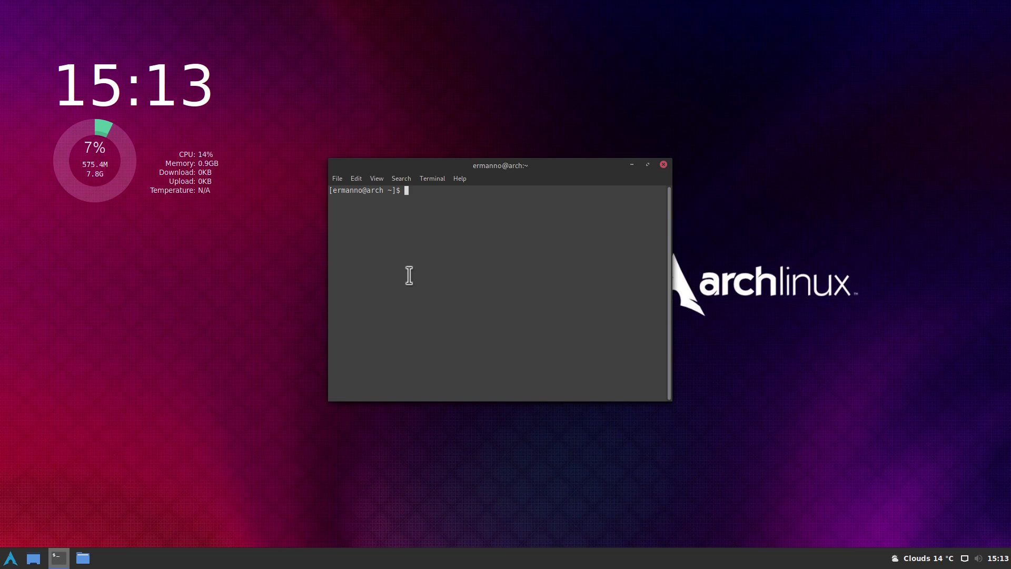
pyautogui.click(358, 178)
pyautogui.click(378, 251)
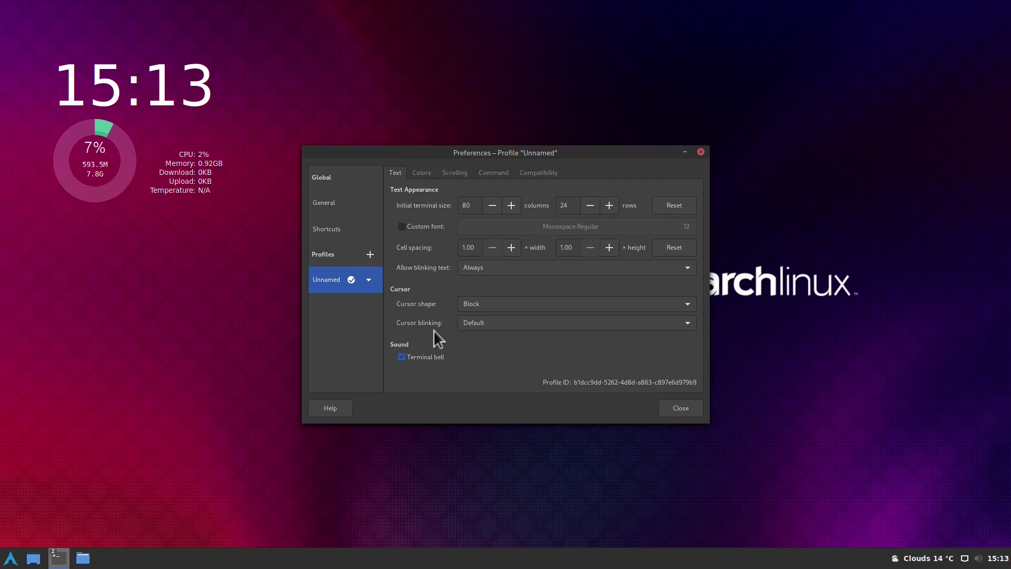
pyautogui.click(519, 306)
pyautogui.click(514, 335)
pyautogui.click(491, 323)
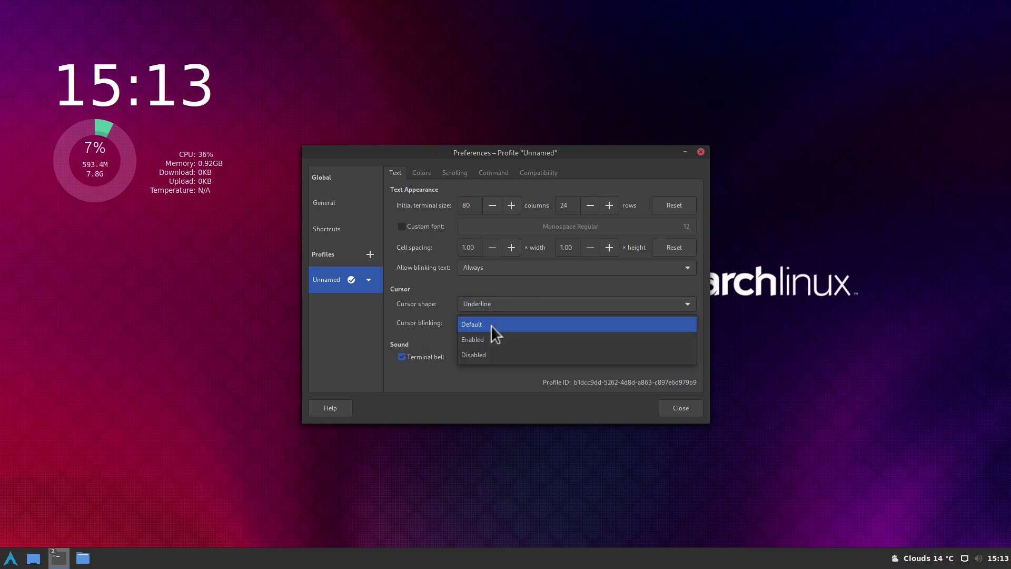
pyautogui.click(491, 339)
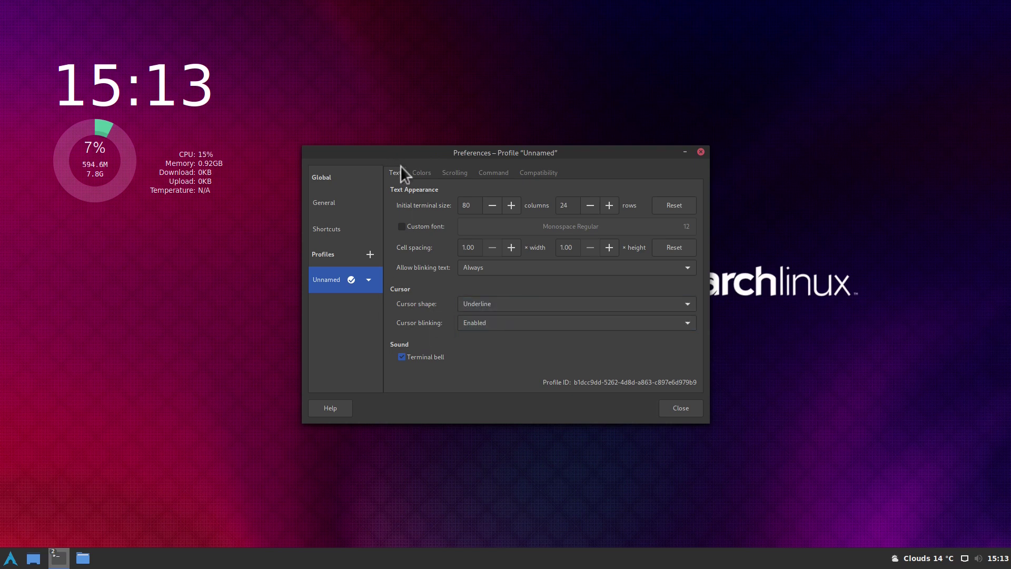
# Step: Drop the system theme colours, make the text bright green, and move the terminal higher
pyautogui.click(422, 174)
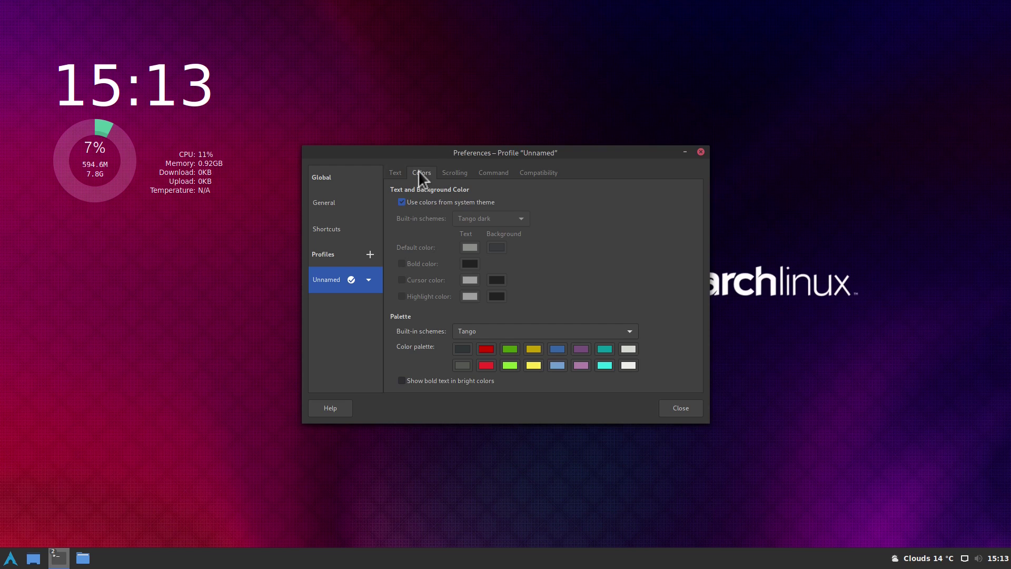
pyautogui.click(415, 204)
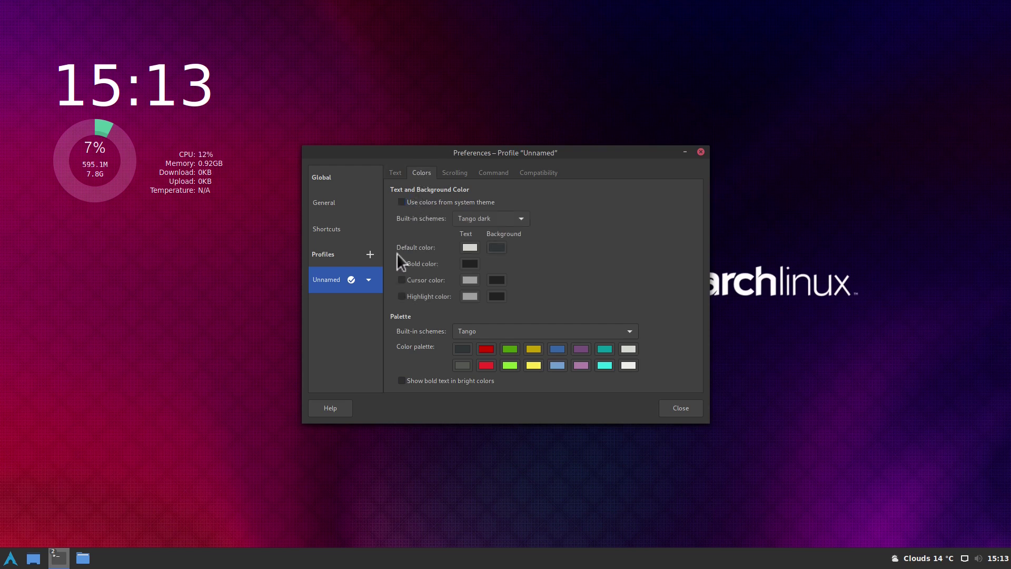
pyautogui.click(470, 247)
pyautogui.moveTo(535, 264); pyautogui.dragTo(572, 251)
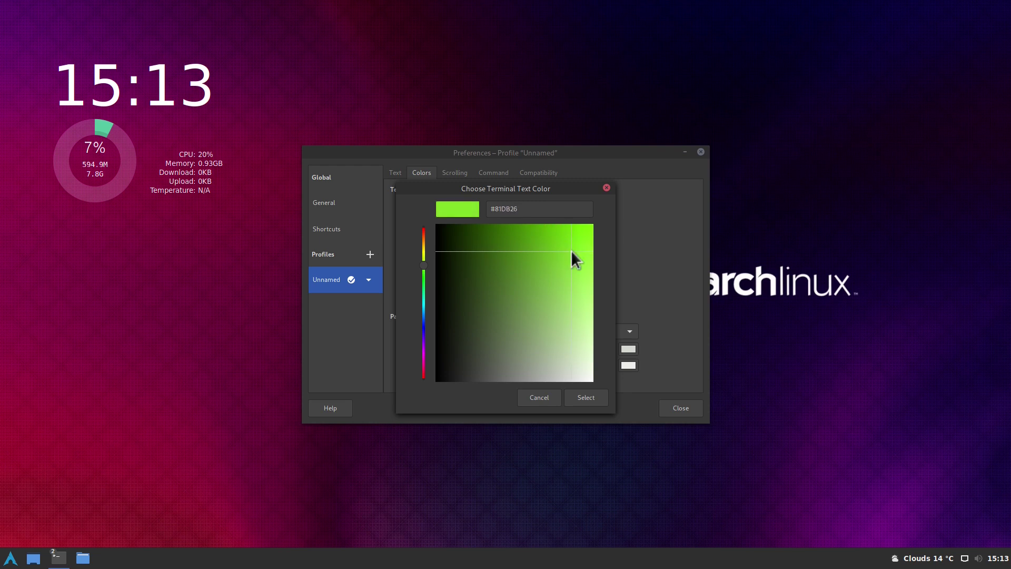
pyautogui.click(582, 394)
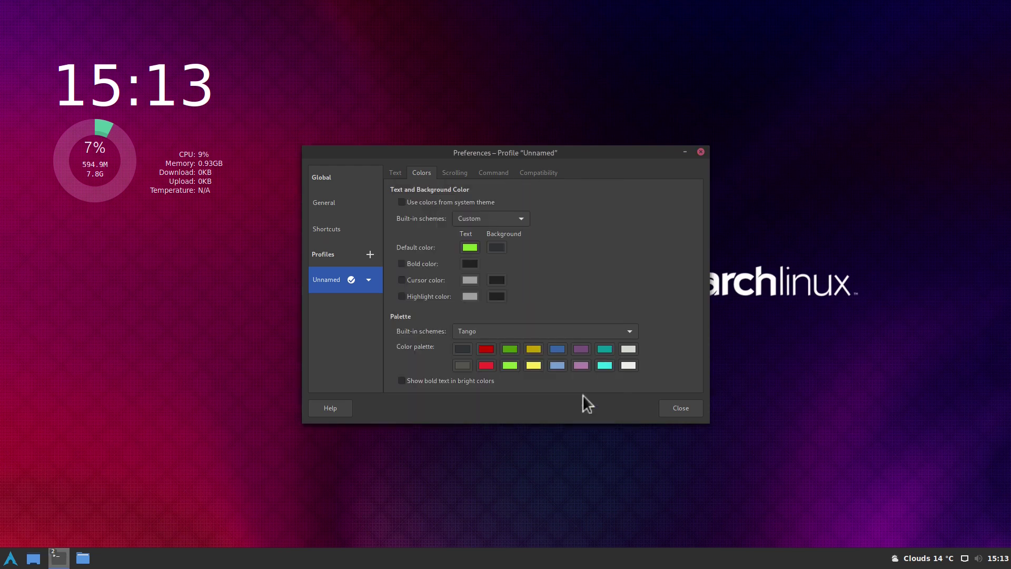
pyautogui.click(449, 172)
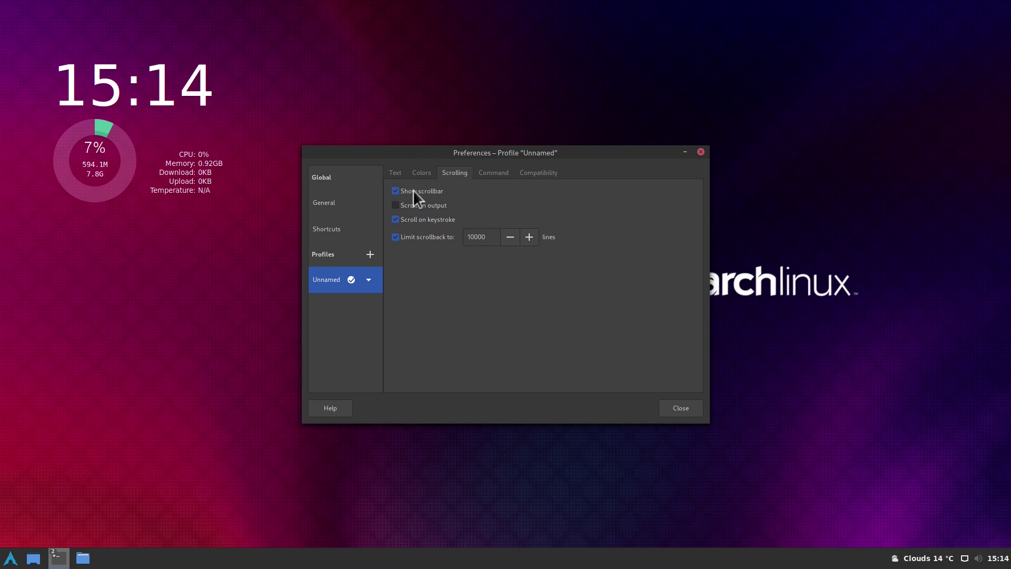
pyautogui.click(683, 408)
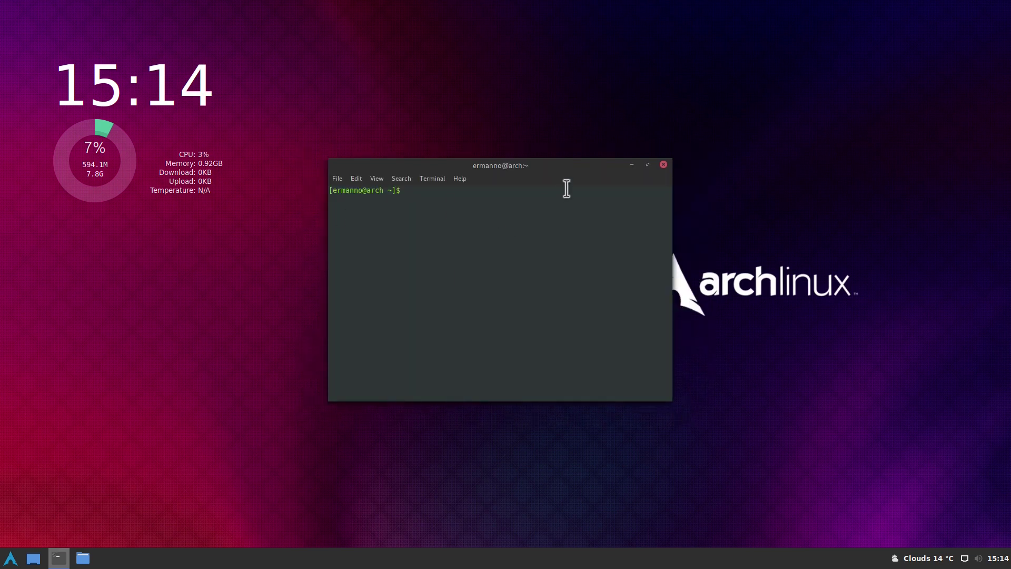
pyautogui.moveTo(509, 166); pyautogui.dragTo(504, 99)
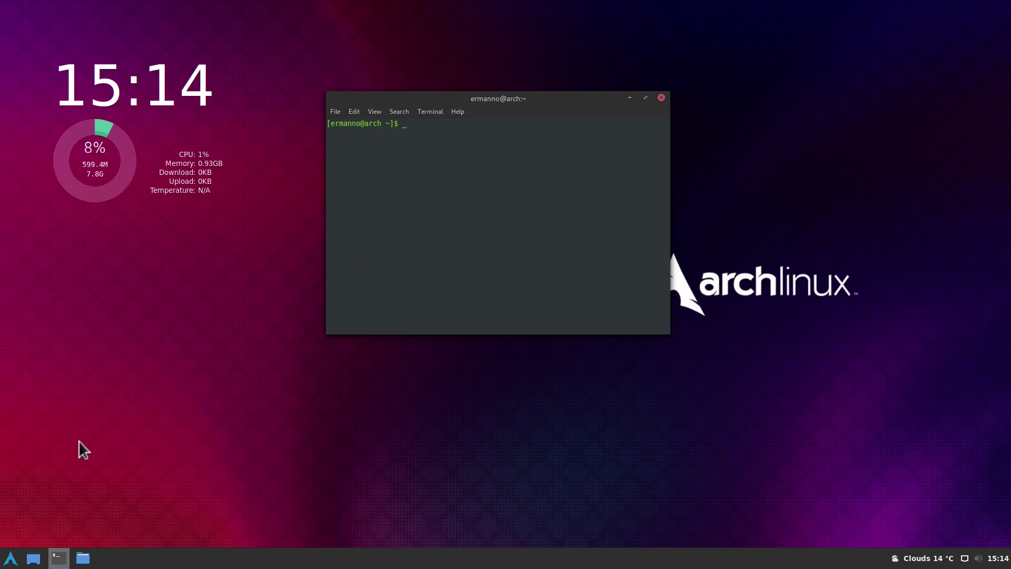
# Step: In System Settings > Themes, choose Numix-Cinnamon-Semi-Transparent for Desktop, then close settings and the terminal
pyautogui.click(11, 557)
pyautogui.click(23, 291)
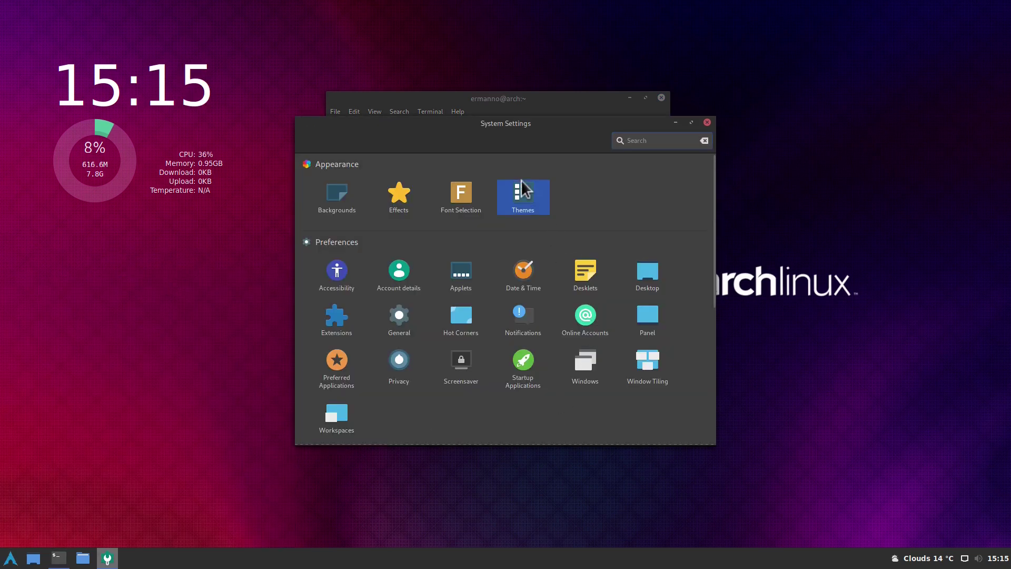
pyautogui.click(522, 187)
pyautogui.click(614, 382)
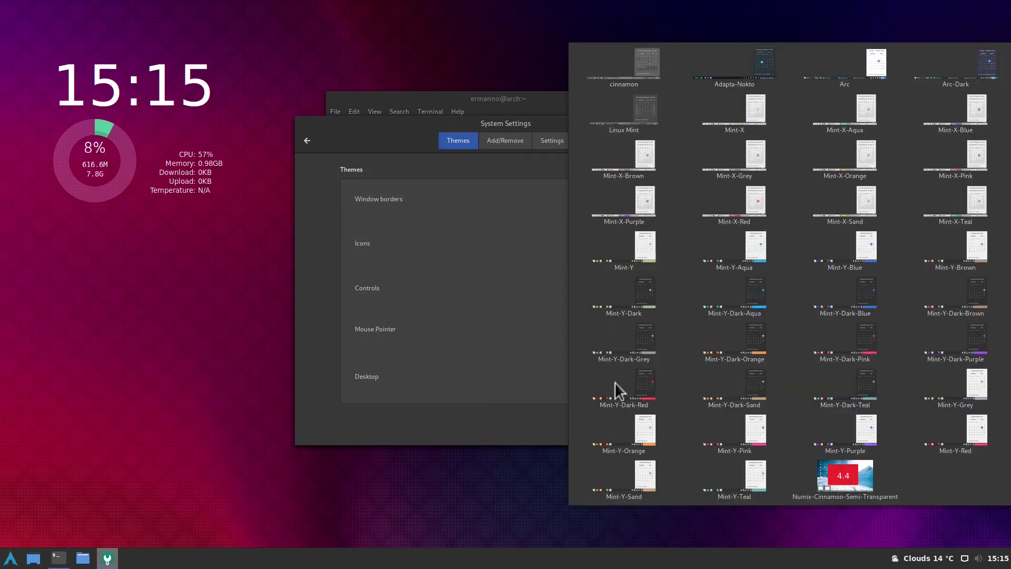
pyautogui.click(839, 478)
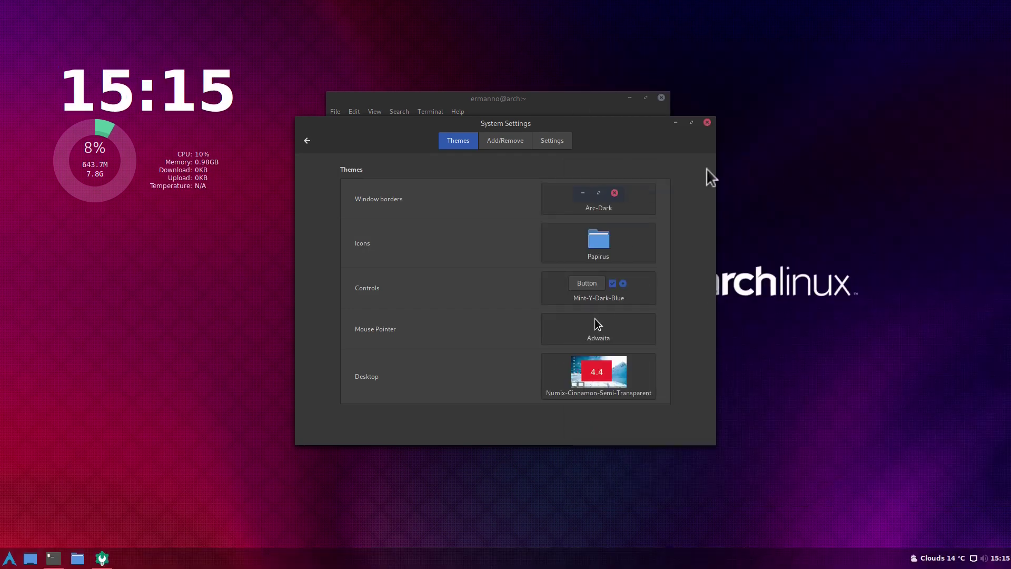
pyautogui.click(707, 122)
pyautogui.click(661, 98)
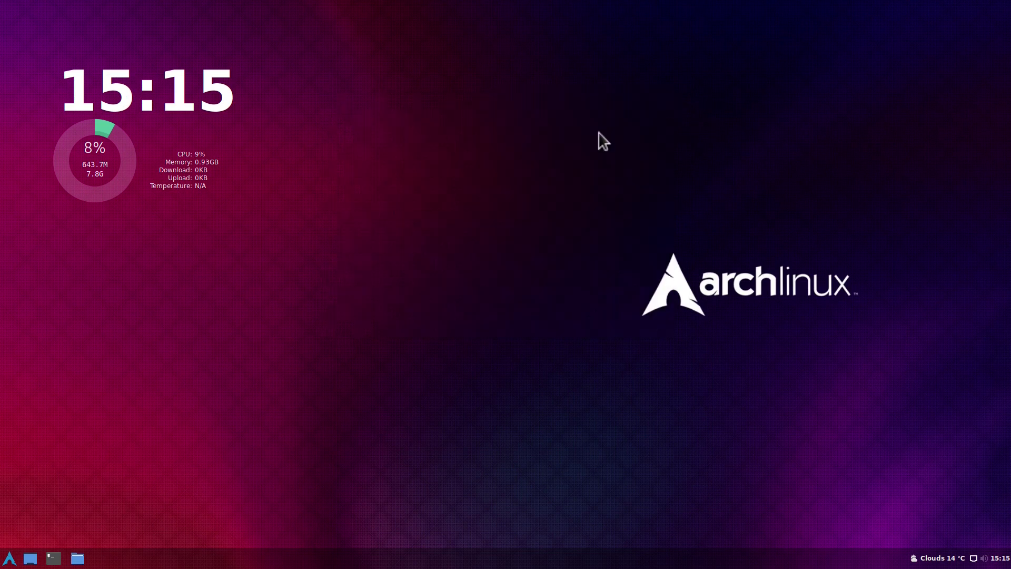